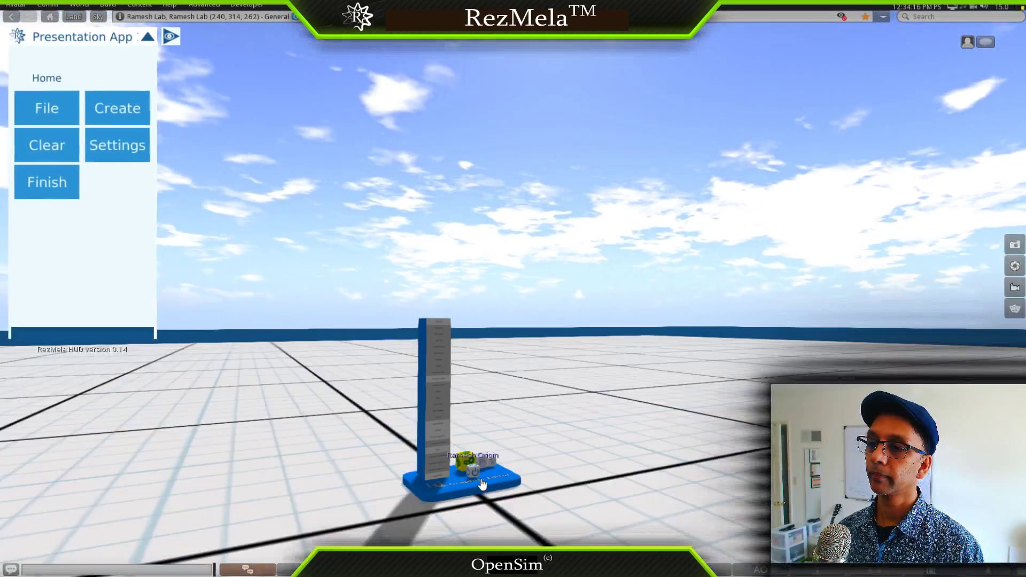
# Create a Square Rooms main floor of the type "No stairs, 2 exits" on the open grid behind the Graphics Editor stand
pyautogui.keyDown('ctrl'); pyautogui.keyDown('alt'); pyautogui.moveTo(554, 407); pyautogui.dragTo(610, 489); pyautogui.keyUp('alt'); pyautogui.keyUp('ctrl')
pyautogui.keyDown('alt'); pyautogui.moveTo(604, 267); pyautogui.dragTo(604, 256); pyautogui.keyUp('alt')
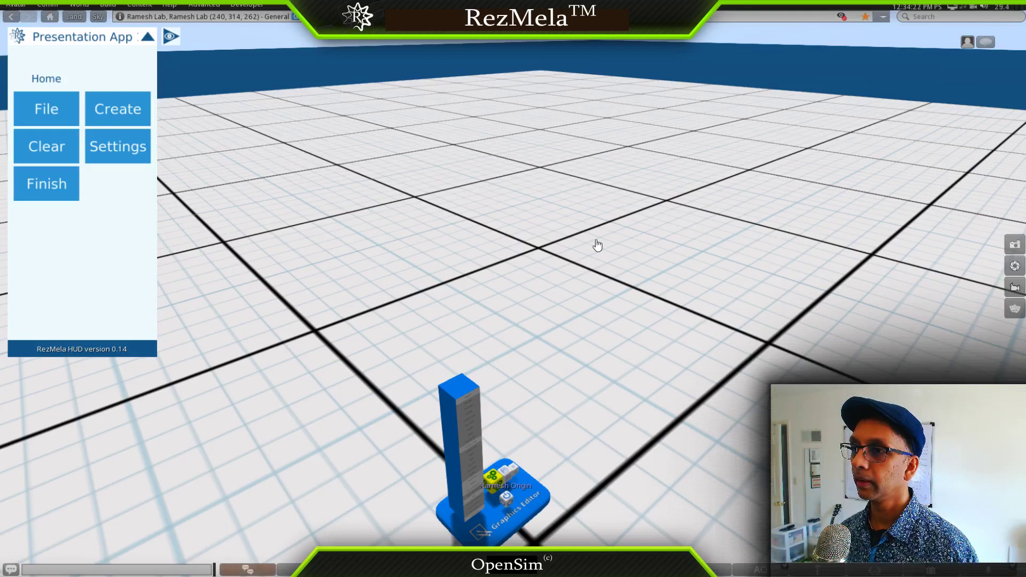
pyautogui.click(124, 117)
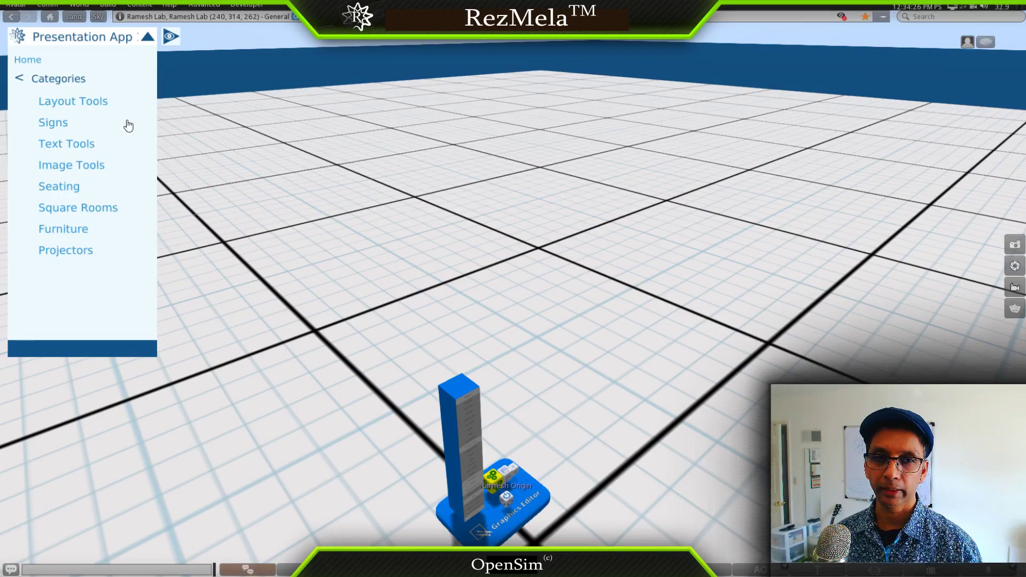
pyautogui.click(110, 209)
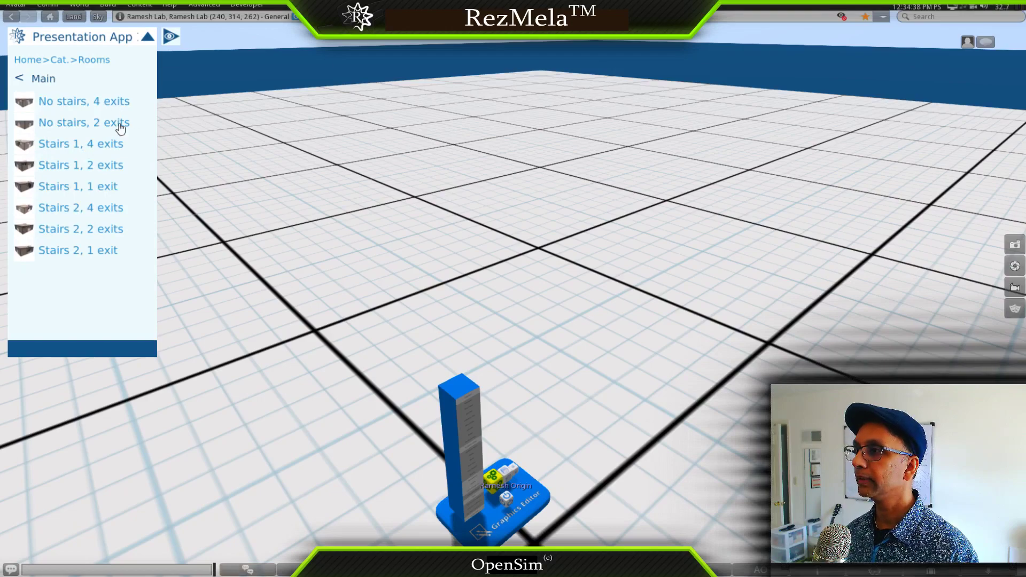
pyautogui.click(120, 127)
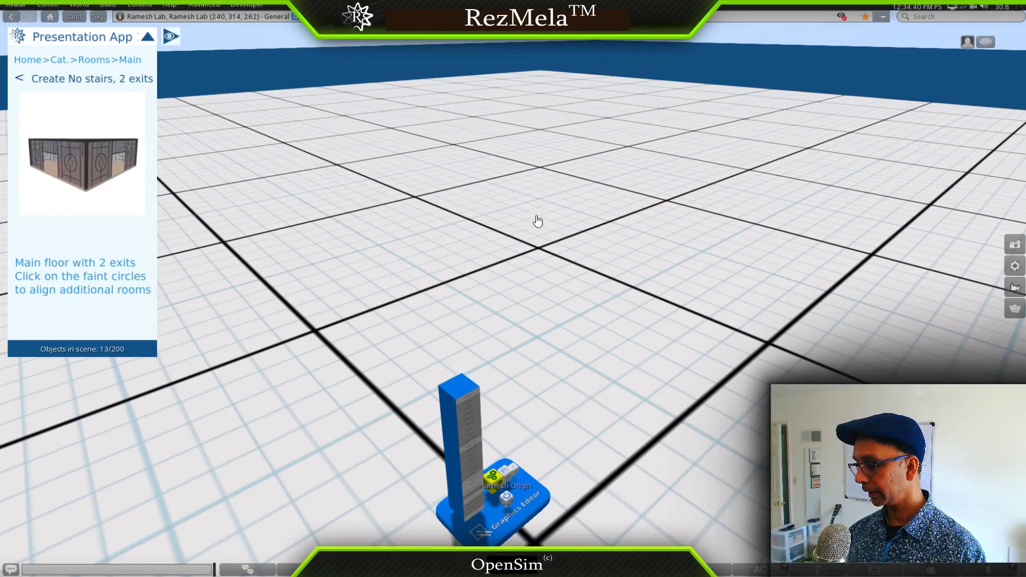
pyautogui.keyDown('ctrl'); pyautogui.keyDown('alt'); pyautogui.moveTo(573, 155); pyautogui.dragTo(513, 195); pyautogui.keyUp('alt'); pyautogui.keyUp('ctrl')
pyautogui.keyDown('alt'); pyautogui.moveTo(567, 217); pyautogui.dragTo(565, 163); pyautogui.keyUp('alt')
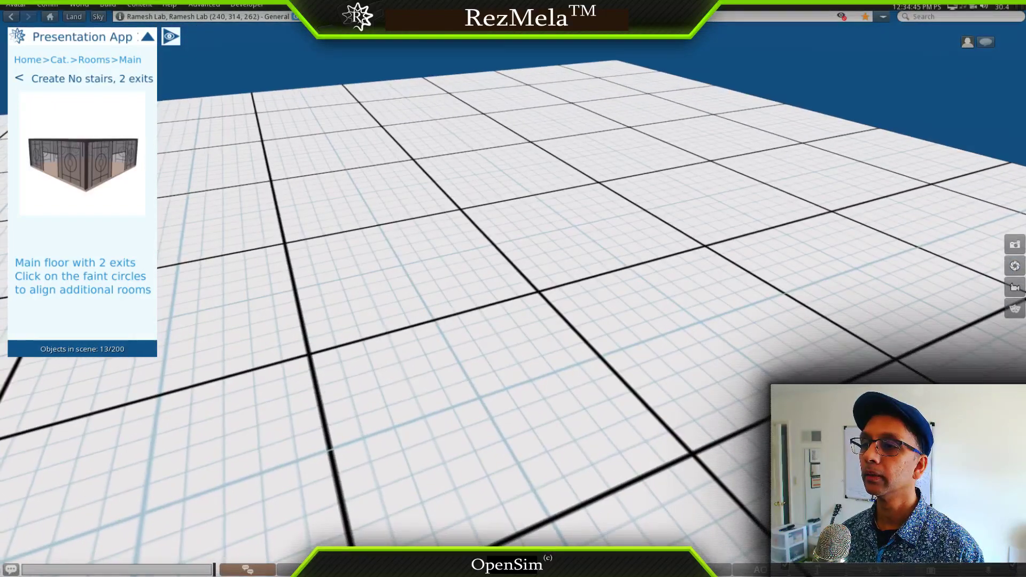
pyautogui.click(538, 295)
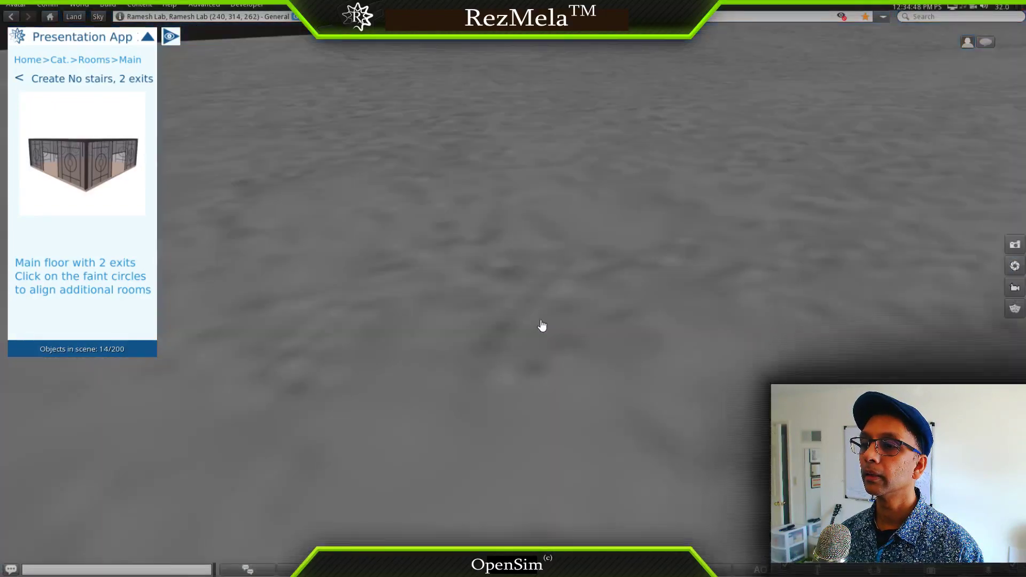
pyautogui.keyDown('alt'); pyautogui.moveTo(538, 295); pyautogui.dragTo(500, 371); pyautogui.keyUp('alt')
pyautogui.click(31, 61)
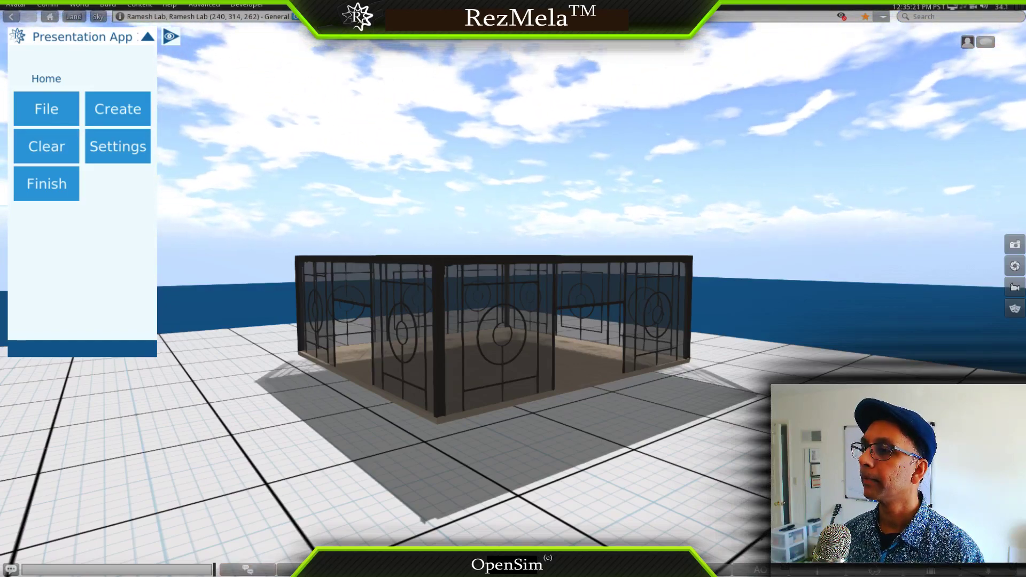
# Place a Floor Image 2 sign on the grid between the Graphics Editor stand and the room
pyautogui.keyDown('alt'); pyautogui.moveTo(302, 387); pyautogui.dragTo(514, 299); pyautogui.keyUp('alt')
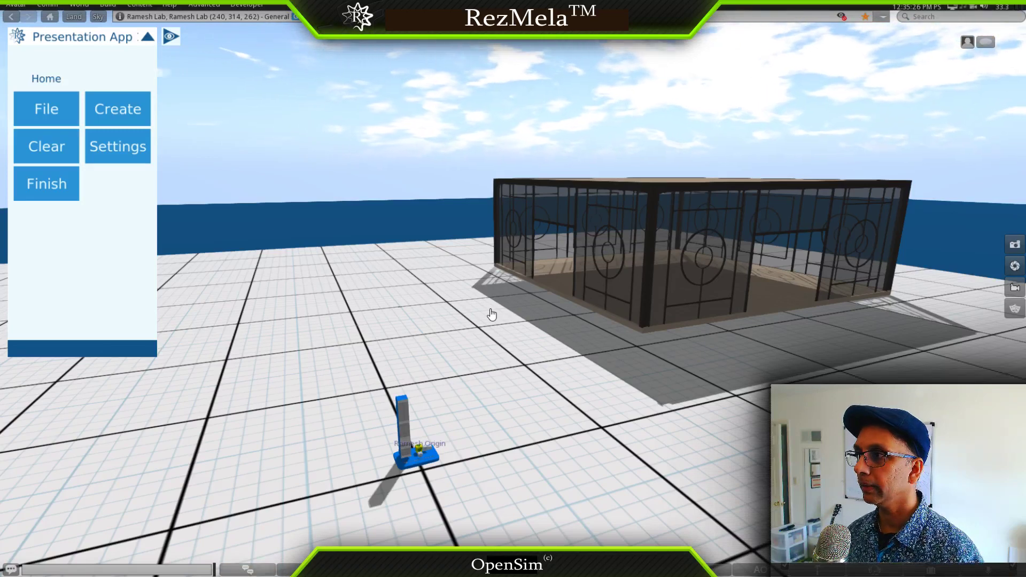
pyautogui.click(136, 110)
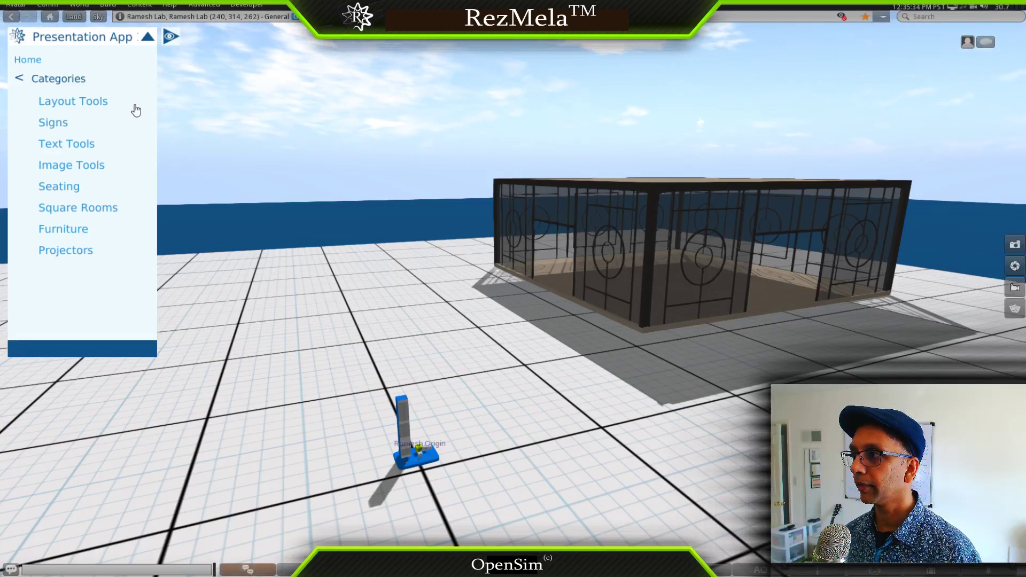
pyautogui.click(53, 123)
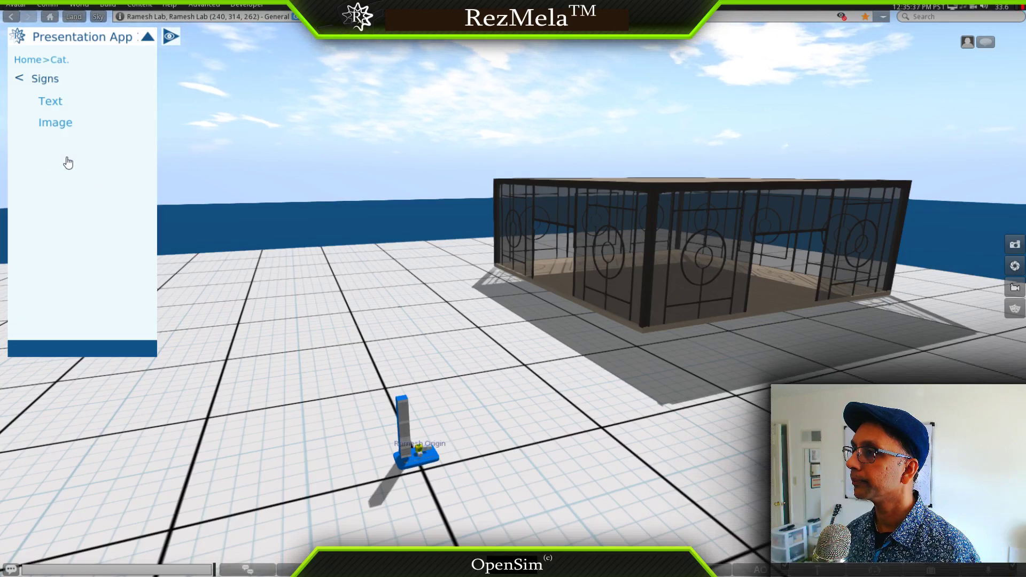
pyautogui.click(59, 123)
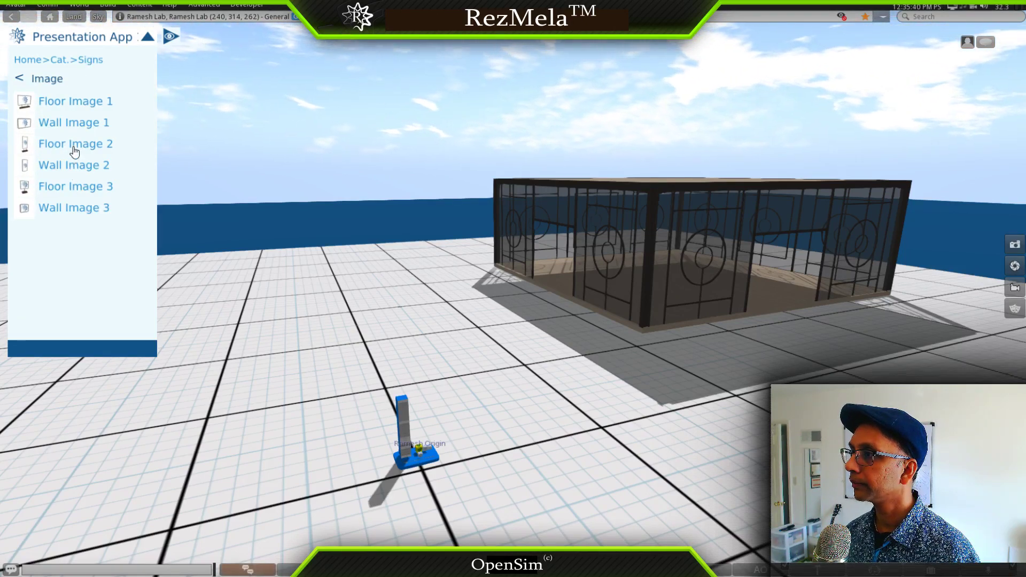
pyautogui.click(74, 152)
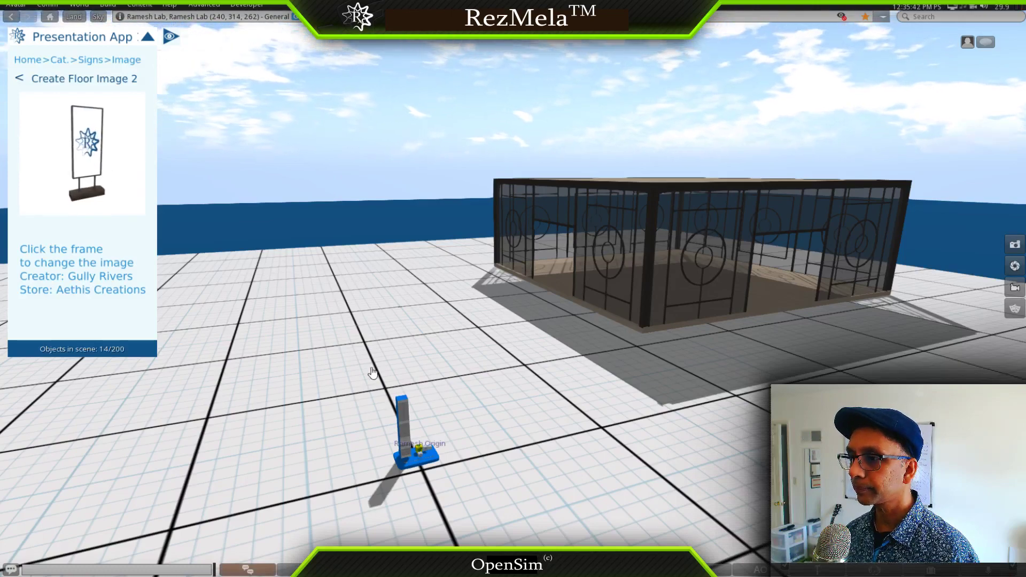
pyautogui.click(366, 348)
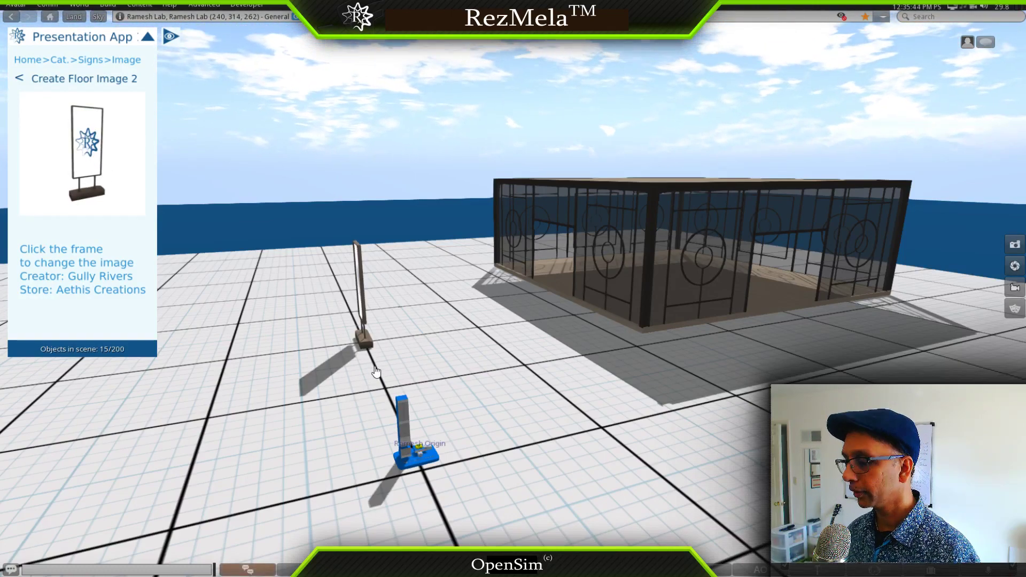
pyautogui.keyDown('alt'); pyautogui.moveTo(359, 290); pyautogui.dragTo(519, 227); pyautogui.keyUp('alt')
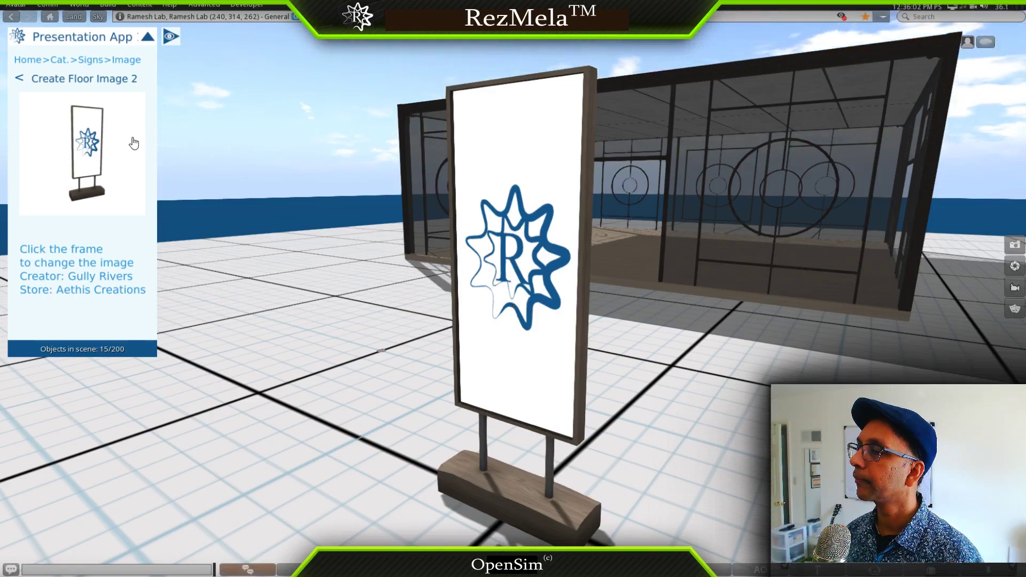
# Place a Floor Sign 3 text sign on the grid beside the tall image sign
pyautogui.click(21, 81)
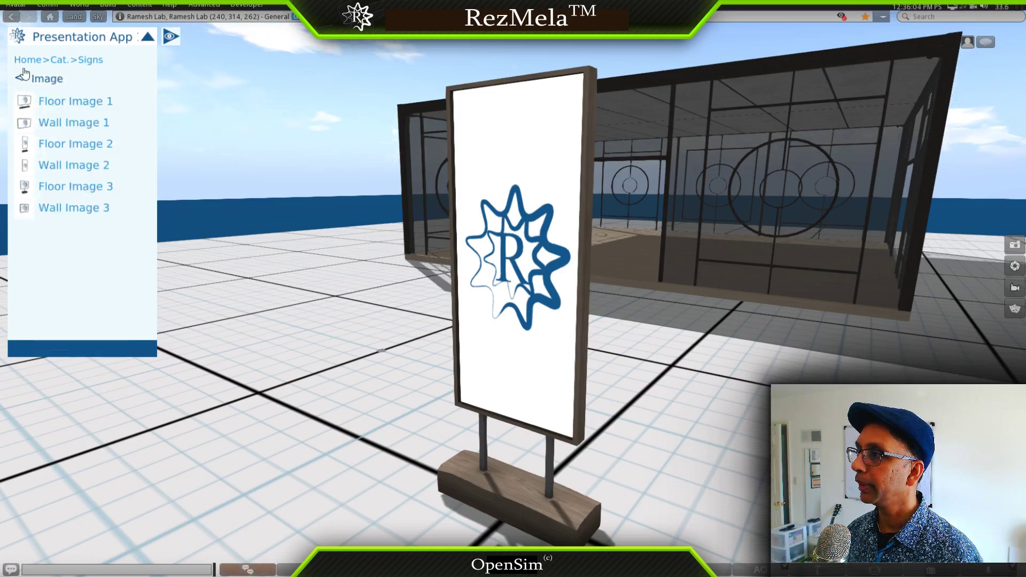
pyautogui.click(22, 80)
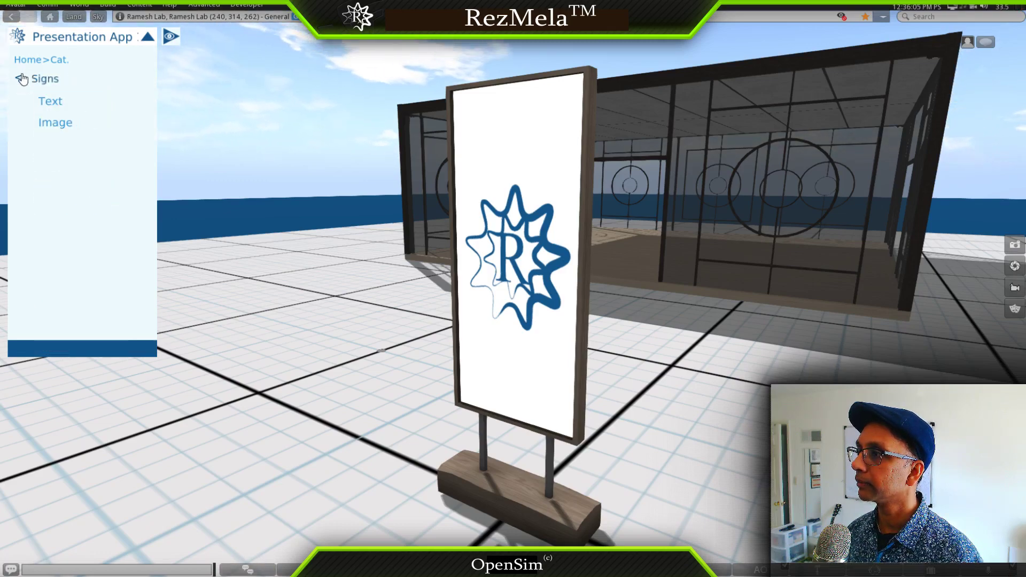
pyautogui.click(49, 102)
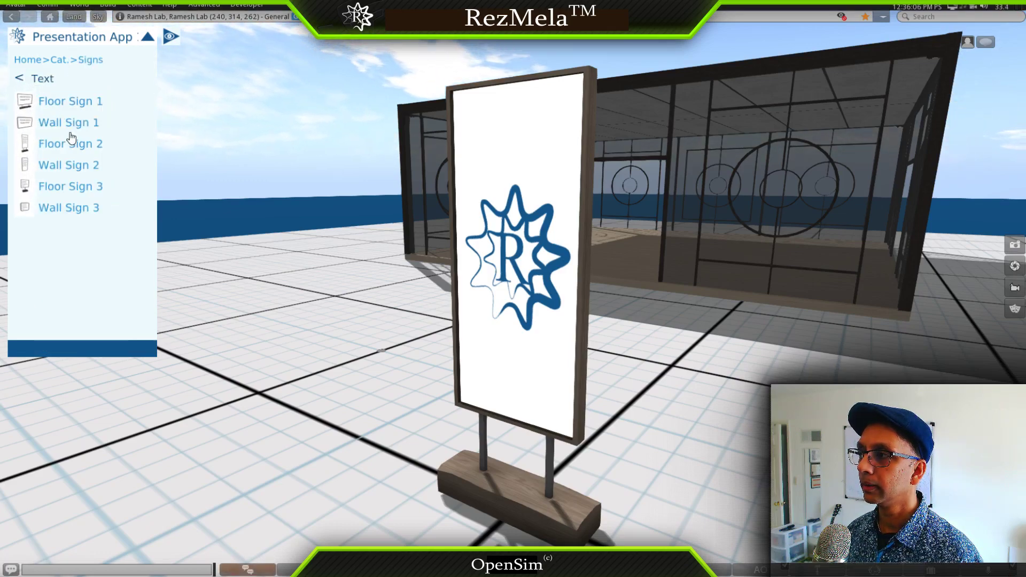
pyautogui.click(81, 188)
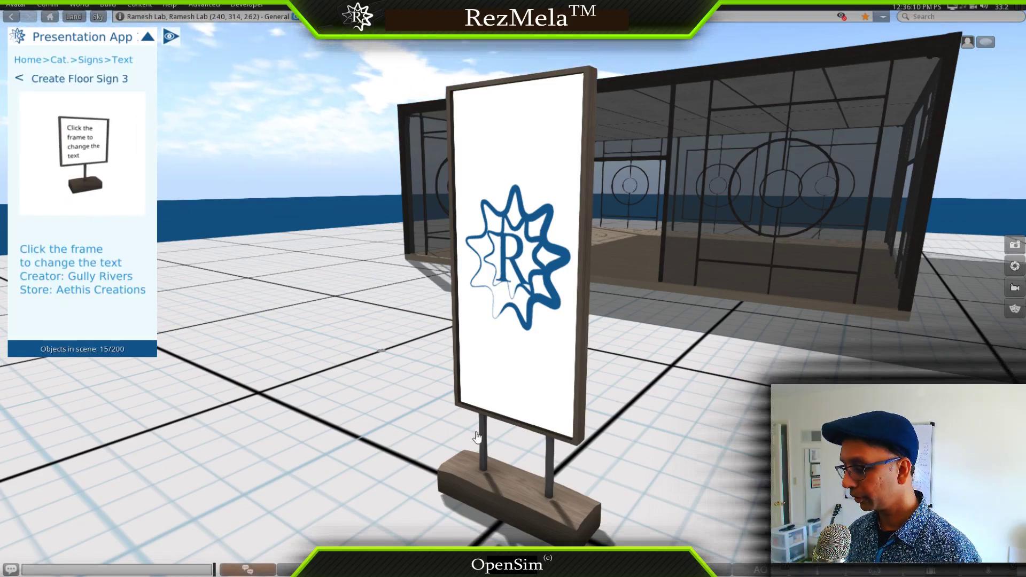
pyautogui.keyDown('alt'); pyautogui.moveTo(740, 503); pyautogui.dragTo(518, 344); pyautogui.keyUp('alt')
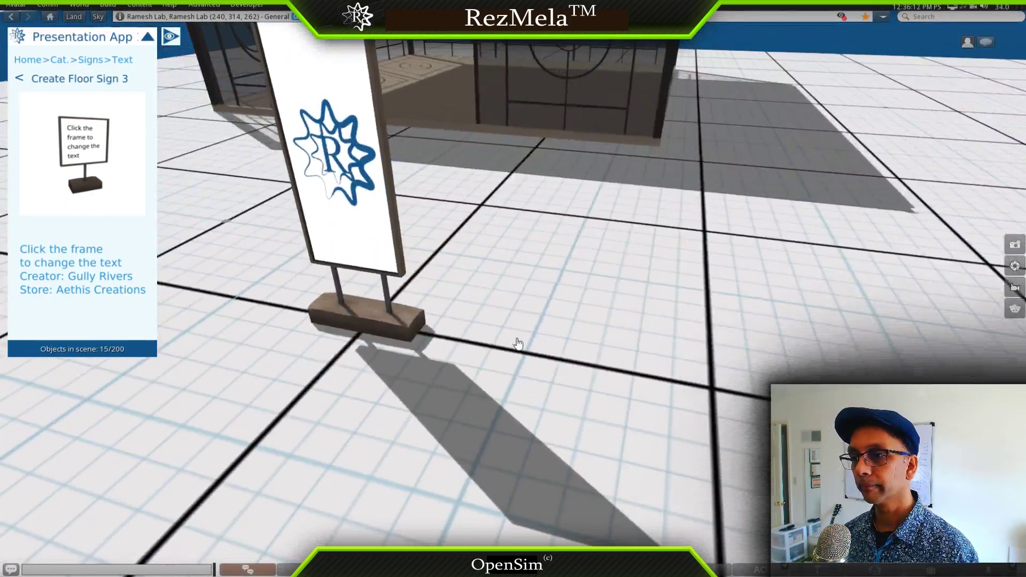
pyautogui.click(524, 358)
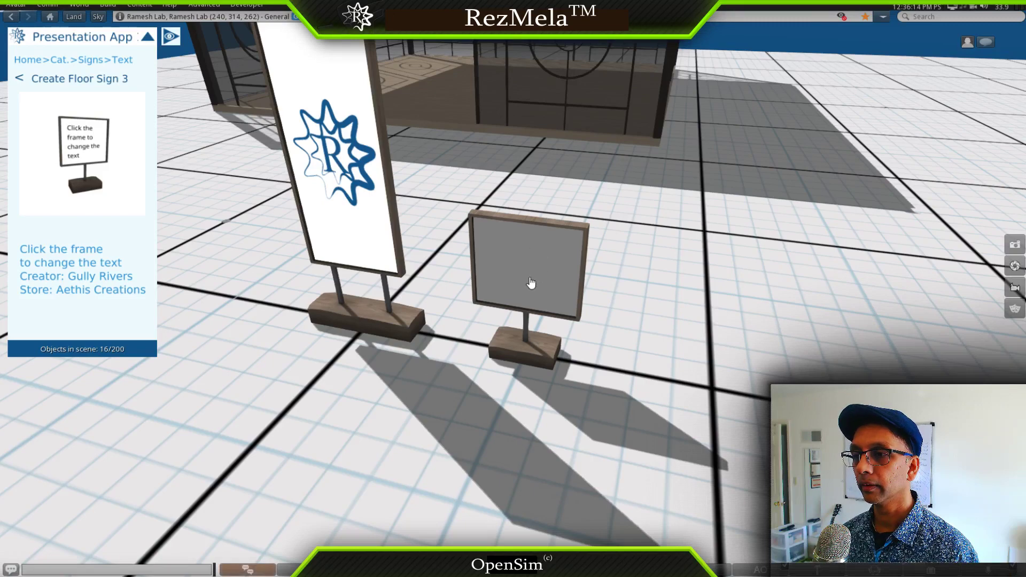
# Shrink the new text sign by 50% and deselect it
pyautogui.click(555, 231)
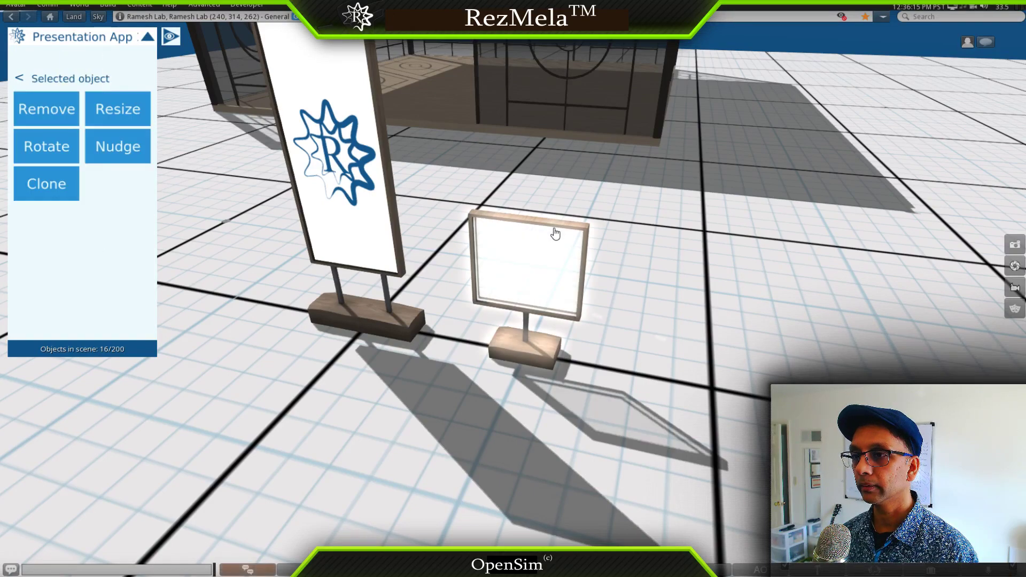
pyautogui.click(96, 111)
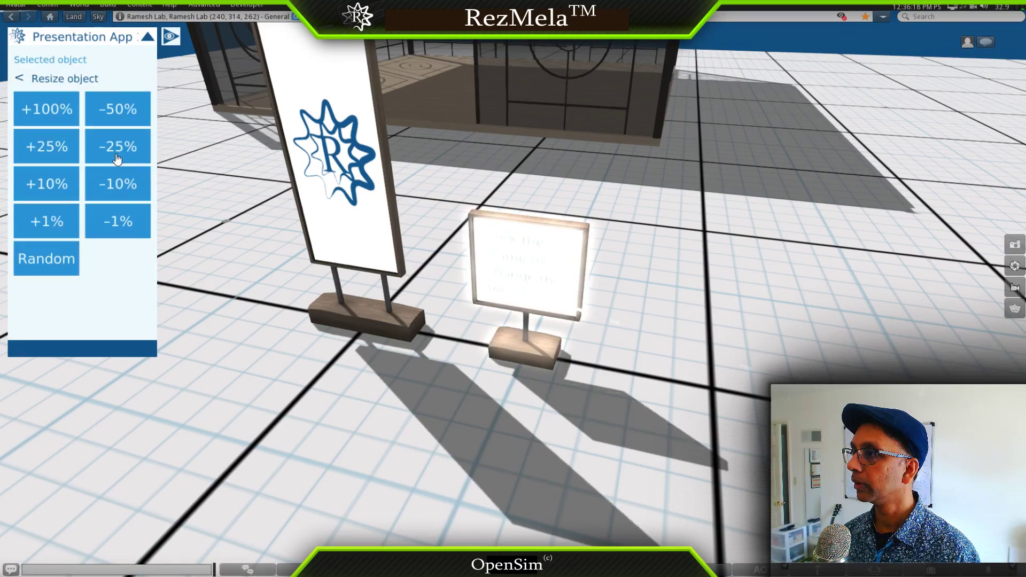
pyautogui.click(114, 112)
pyautogui.click(456, 395)
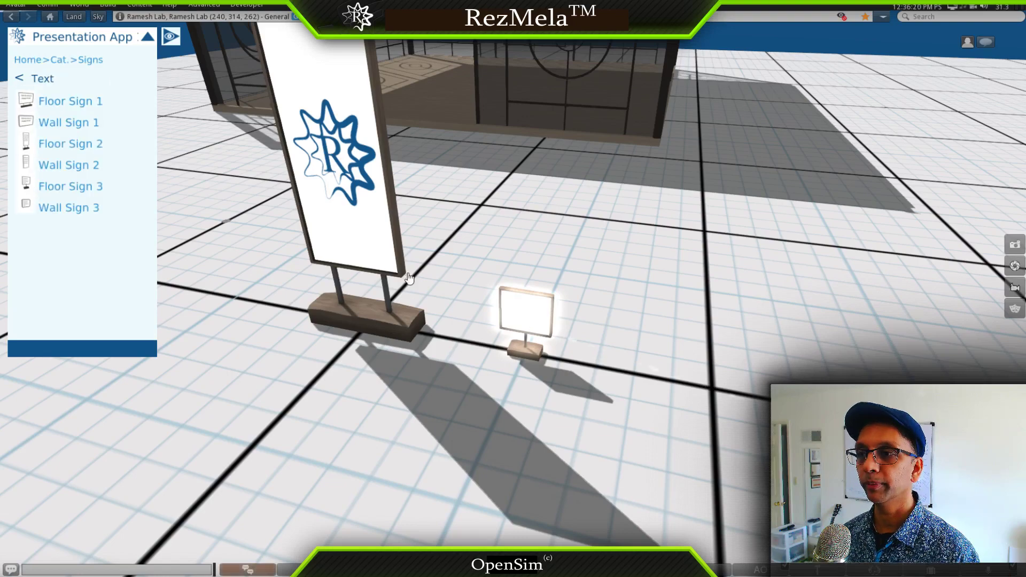
pyautogui.keyDown('ctrl'); pyautogui.keyDown('alt'); pyautogui.moveTo(514, 299); pyautogui.dragTo(513, 192); pyautogui.keyUp('alt'); pyautogui.keyUp('ctrl')
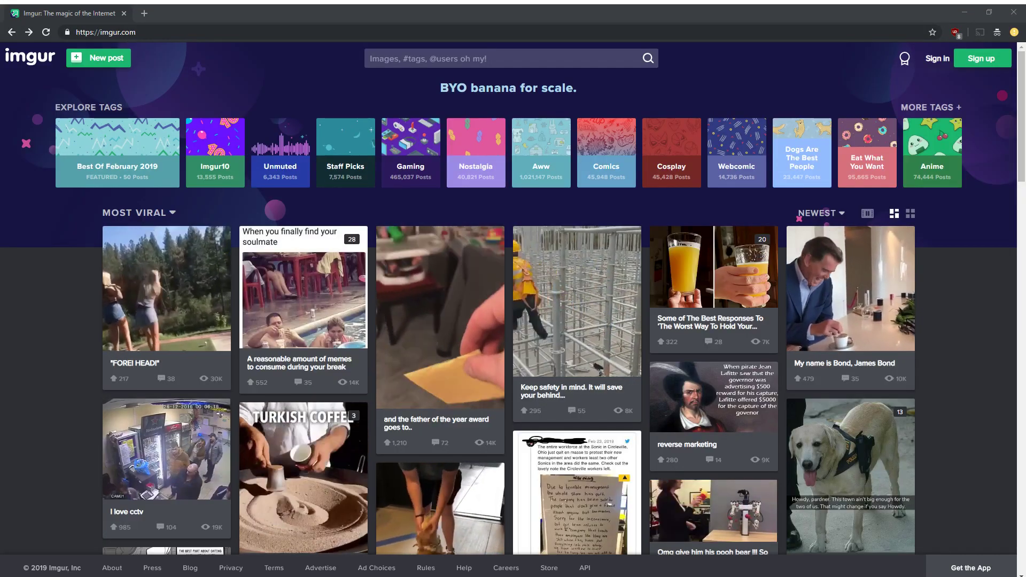
# Switch to Imgur in the browser, search for "#pablo" and open the #pablo picasso tag
pyautogui.click(436, 57)
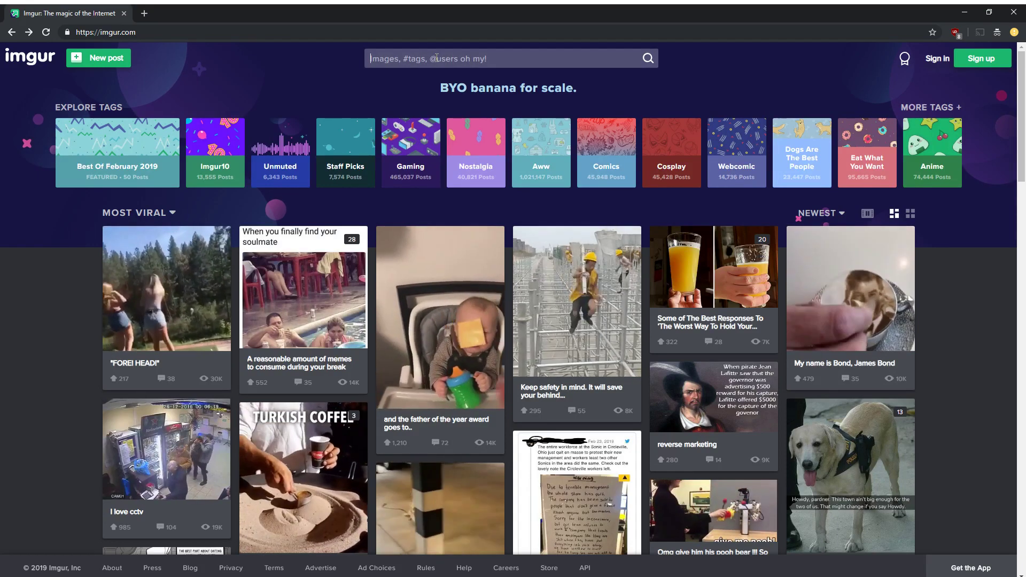
pyautogui.write('#pablo')
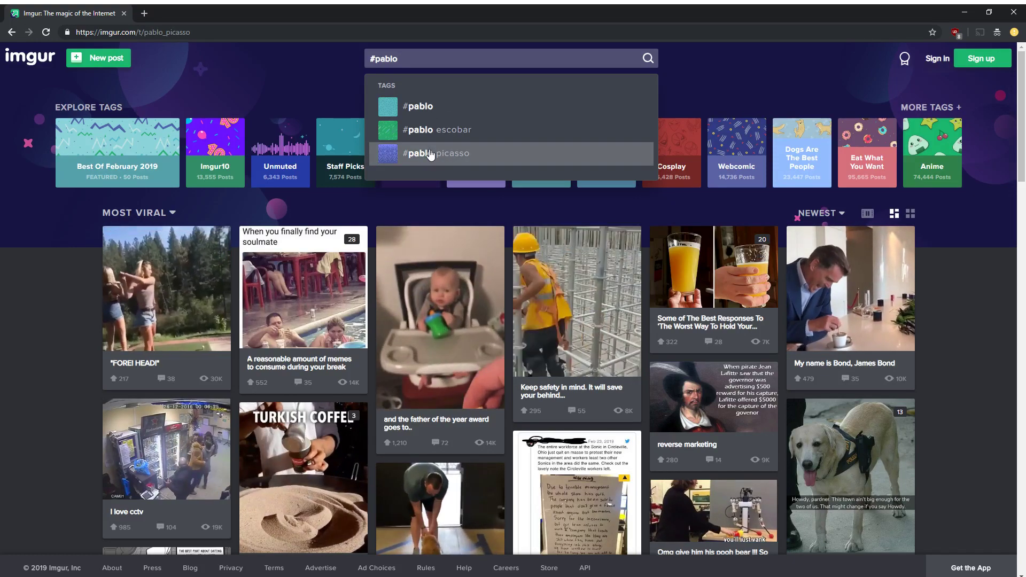
pyautogui.click(431, 154)
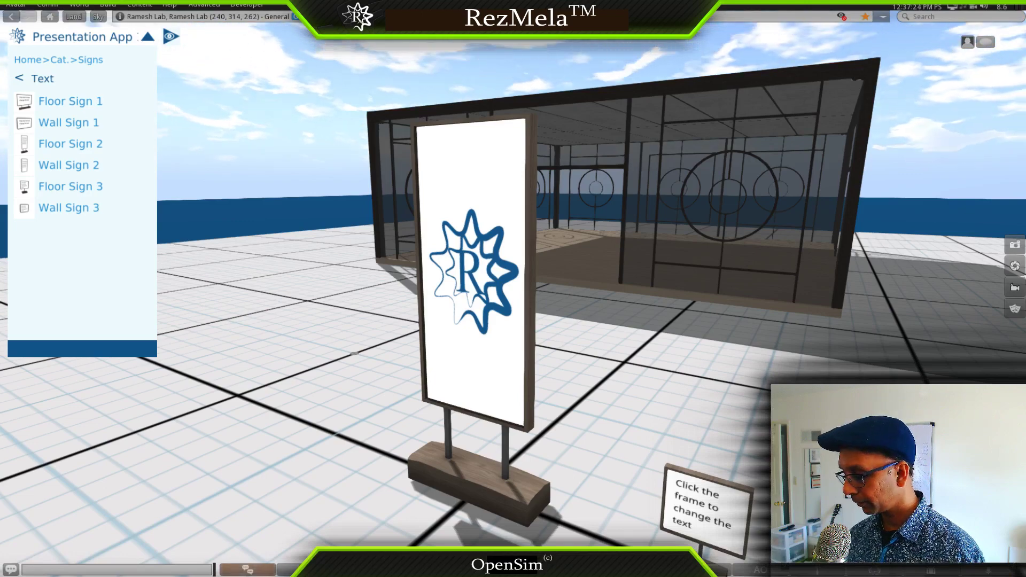
# Return to the virtual world and replace the tall floor sign's image with the one at the copied URL
pyautogui.keyDown('alt'); pyautogui.click(498, 260); pyautogui.keyUp('alt')
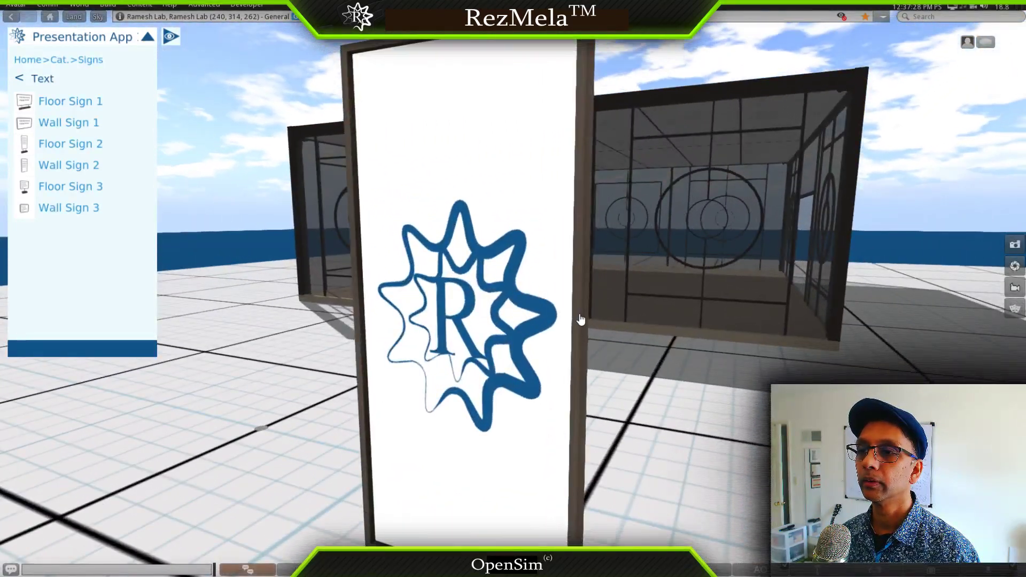
pyautogui.click(582, 320)
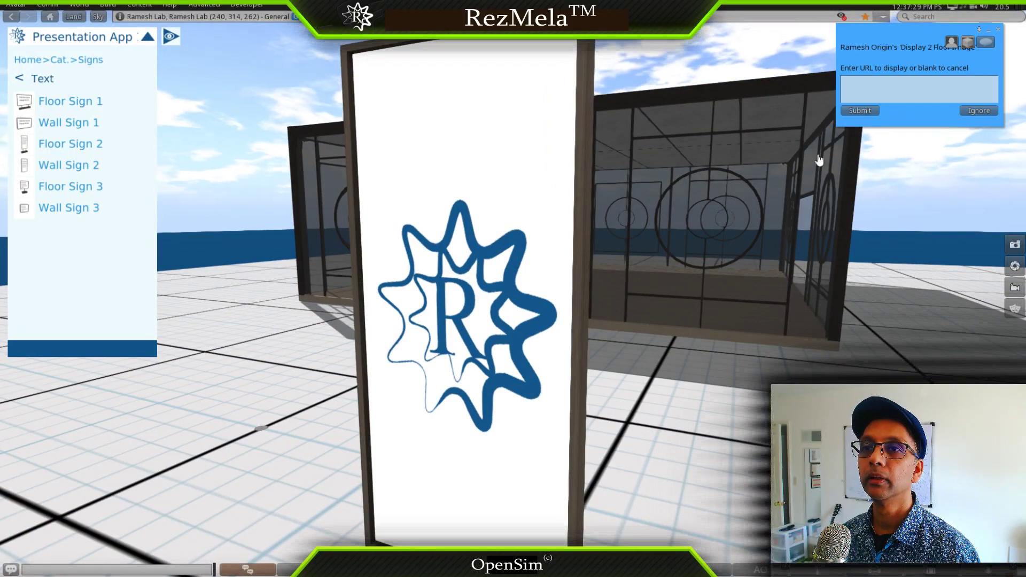
pyautogui.click(863, 84)
pyautogui.rightClick(863, 85)
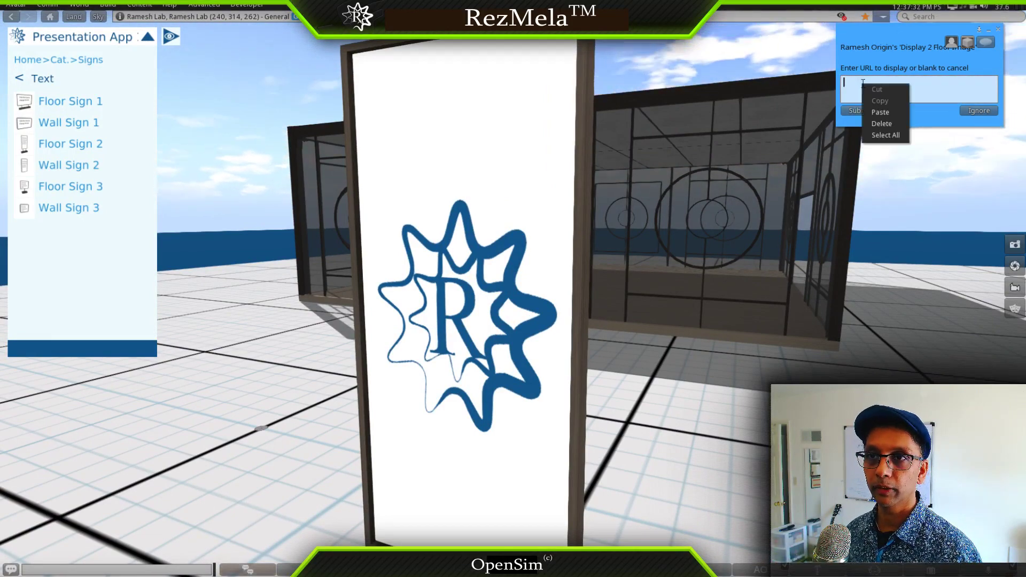
pyautogui.click(881, 111)
pyautogui.click(854, 111)
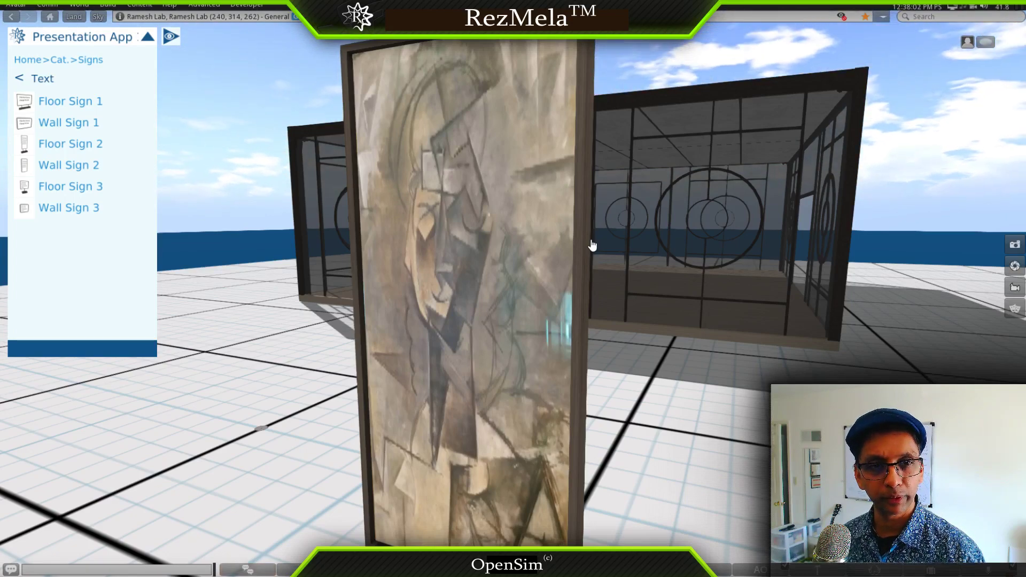
# Set the small floor sign's text to "Bust of a woman, France 1910"
pyautogui.keyDown('alt'); pyautogui.moveTo(721, 362); pyautogui.dragTo(512, 300); pyautogui.keyUp('alt')
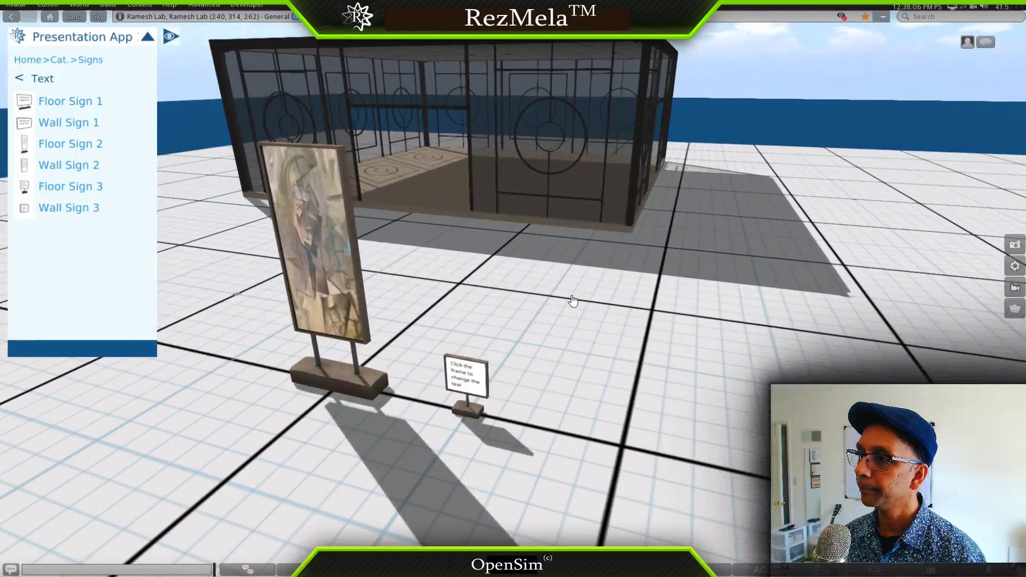
pyautogui.keyDown('alt'); pyautogui.moveTo(477, 367); pyautogui.dragTo(516, 291); pyautogui.keyUp('alt')
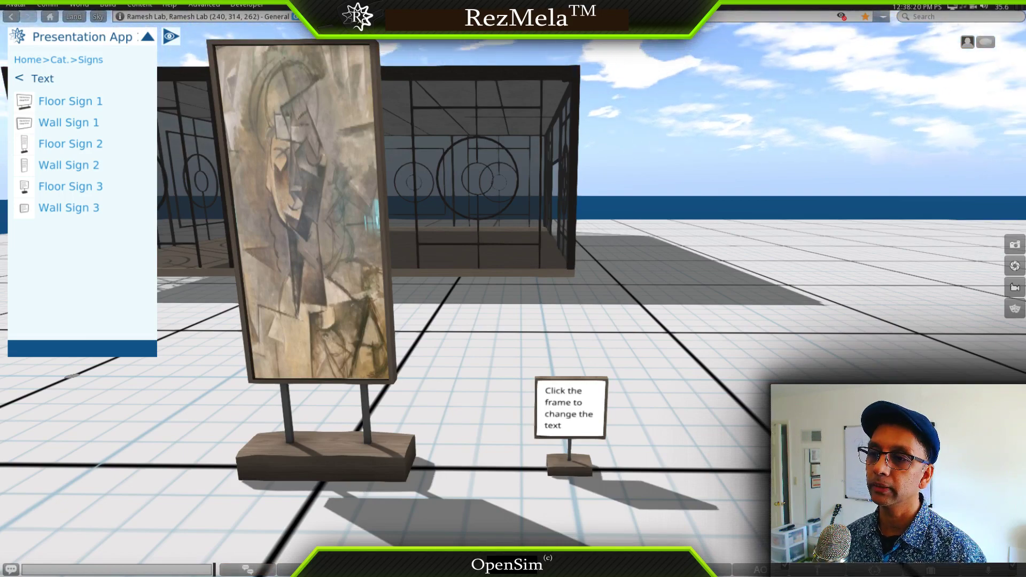
pyautogui.click(569, 384)
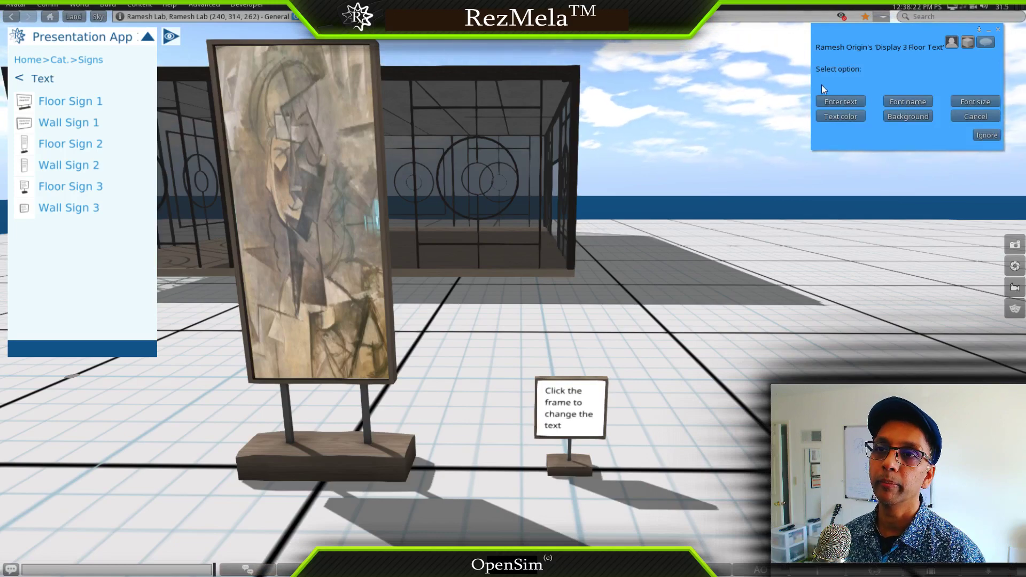
pyautogui.click(830, 100)
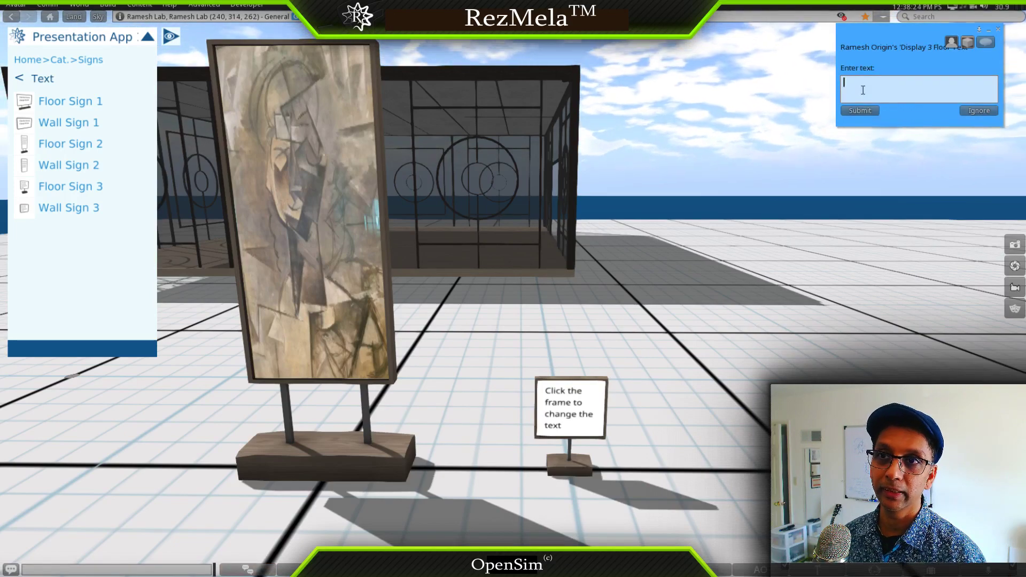
pyautogui.rightClick(862, 96)
pyautogui.click(871, 118)
pyautogui.click(861, 111)
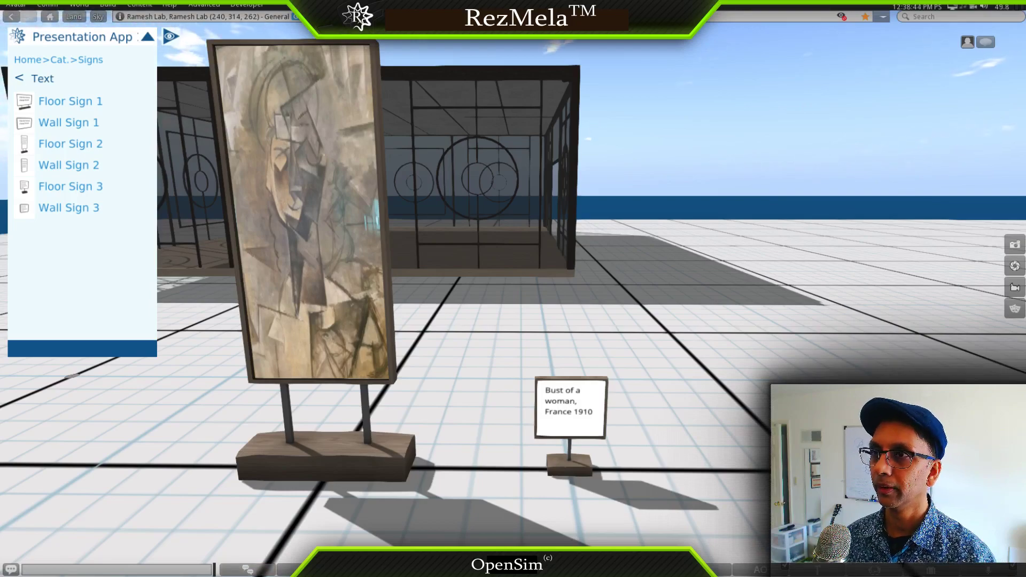
# Move the tall floor sign with the red and white religious painting from the open grid into the glass-walled room
pyautogui.keyDown('alt'); pyautogui.moveTo(527, 359); pyautogui.dragTo(415, 417); pyautogui.keyUp('alt')
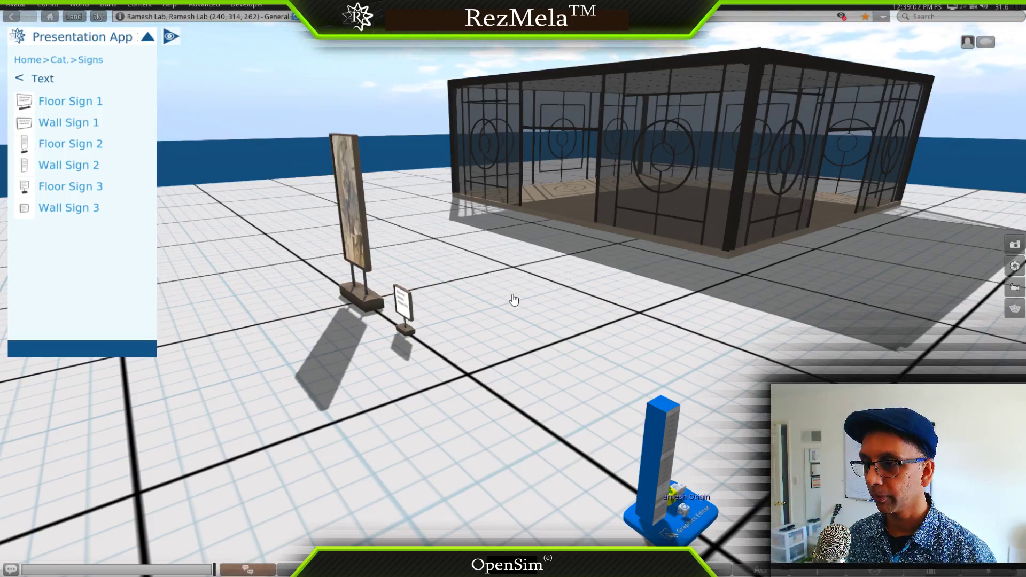
pyautogui.keyDown('alt'); pyautogui.moveTo(543, 233); pyautogui.dragTo(593, 324); pyautogui.keyUp('alt')
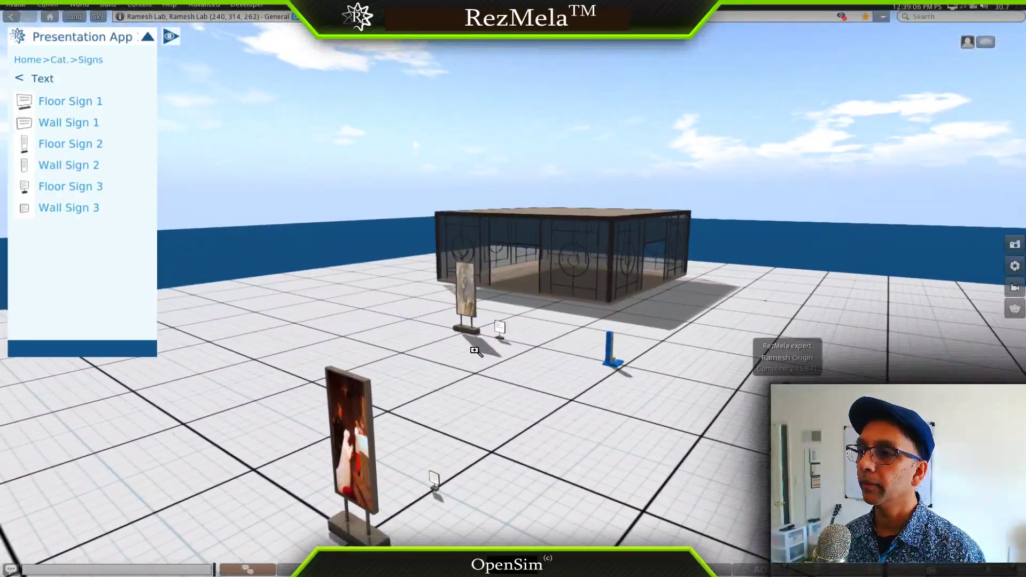
pyautogui.keyDown('alt'); pyautogui.moveTo(435, 383); pyautogui.dragTo(321, 428); pyautogui.keyUp('alt')
pyautogui.keyDown('alt'); pyautogui.moveTo(505, 316); pyautogui.dragTo(466, 299); pyautogui.keyUp('alt')
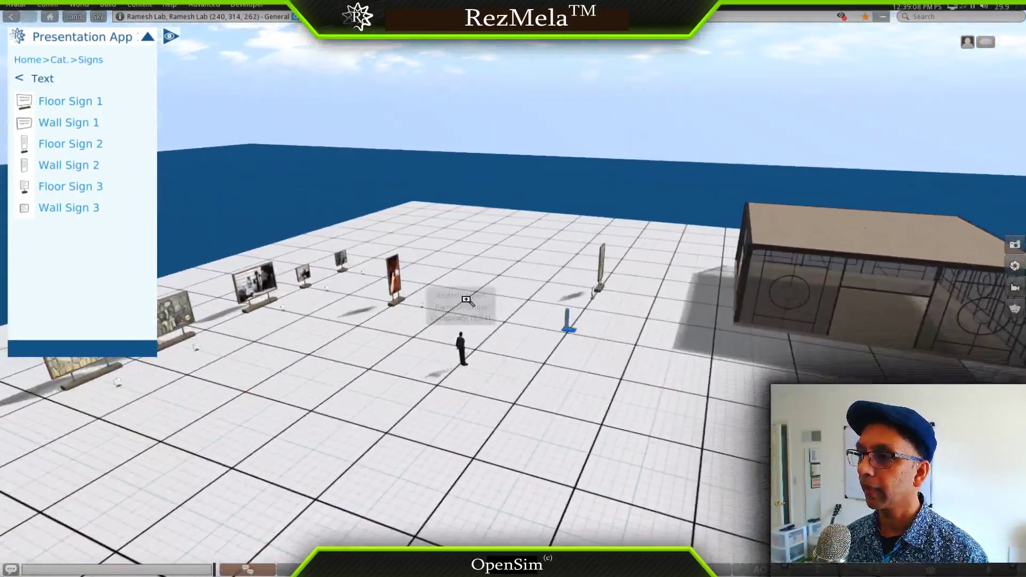
pyautogui.keyDown('alt'); pyautogui.moveTo(385, 283); pyautogui.dragTo(229, 228); pyautogui.keyUp('alt')
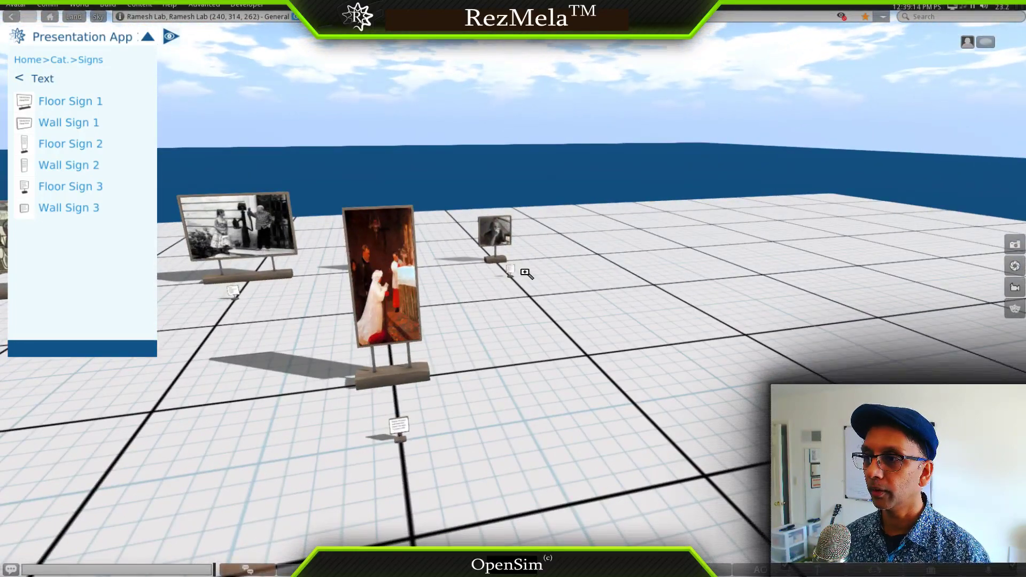
pyautogui.keyDown('alt'); pyautogui.moveTo(557, 345); pyautogui.dragTo(622, 422); pyautogui.keyUp('alt')
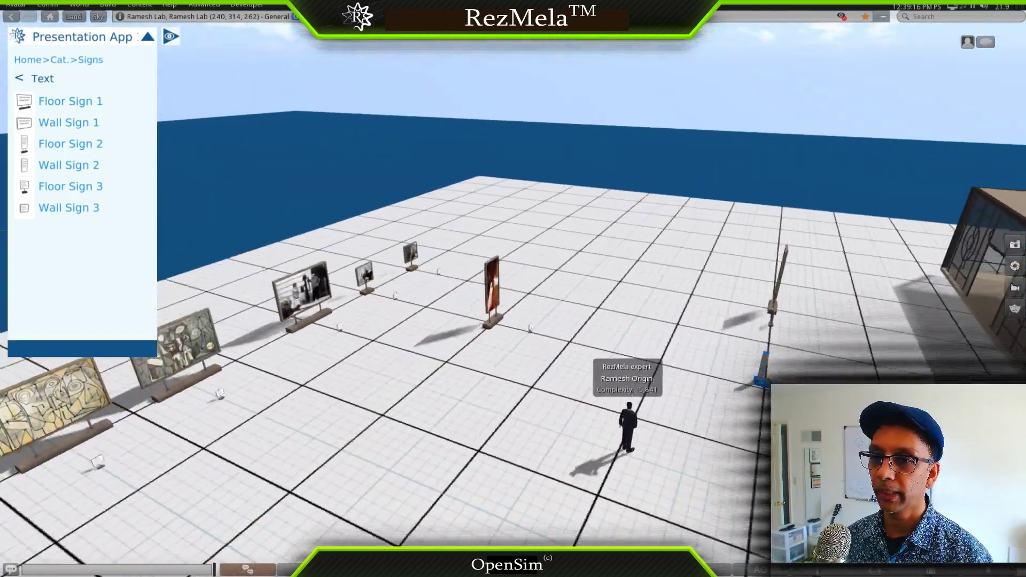
pyautogui.keyDown('alt'); pyautogui.moveTo(748, 332); pyautogui.dragTo(876, 316); pyautogui.keyUp('alt')
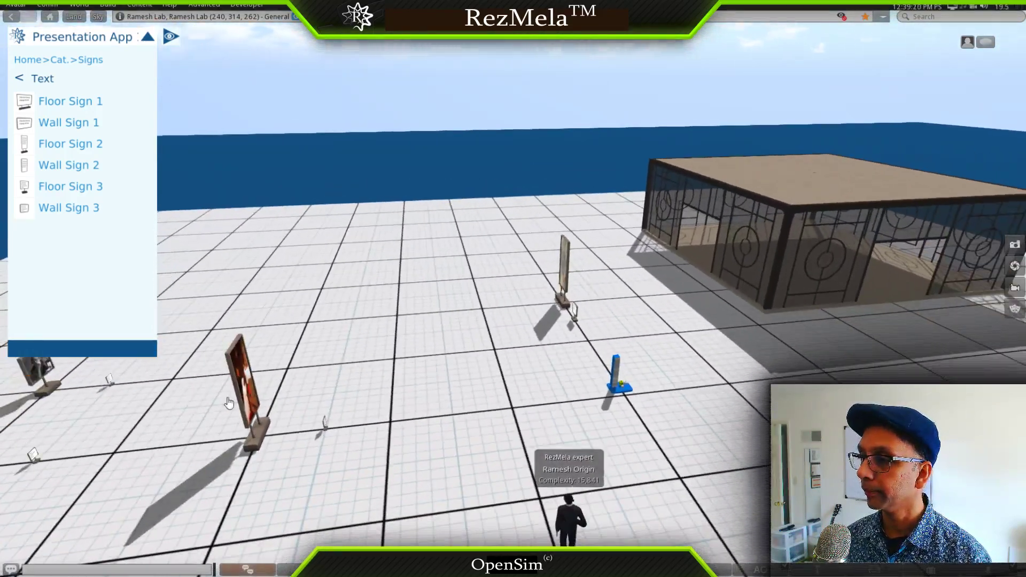
pyautogui.click(254, 409)
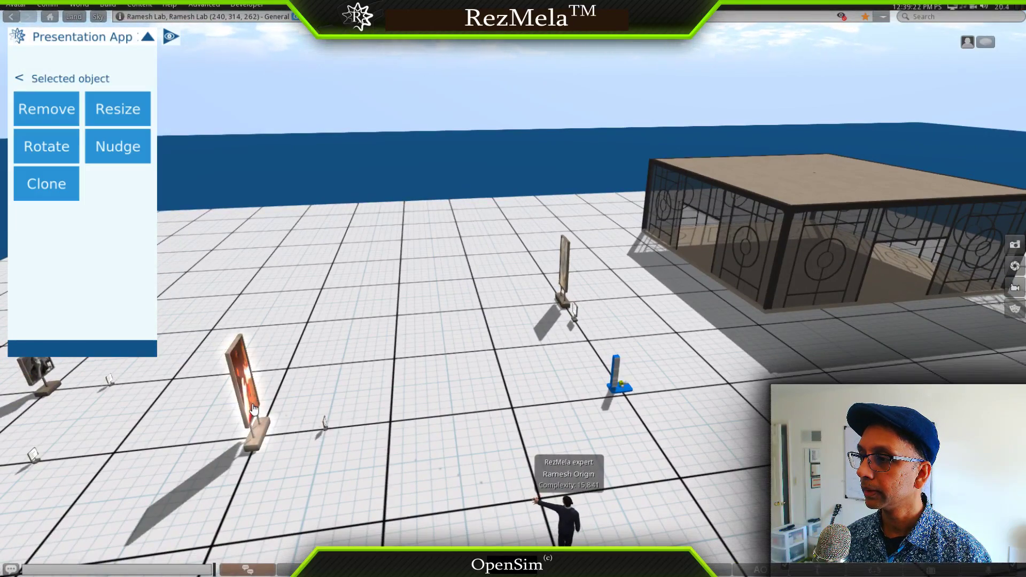
pyautogui.keyDown('alt'); pyautogui.moveTo(837, 269); pyautogui.dragTo(836, 214); pyautogui.keyUp('alt')
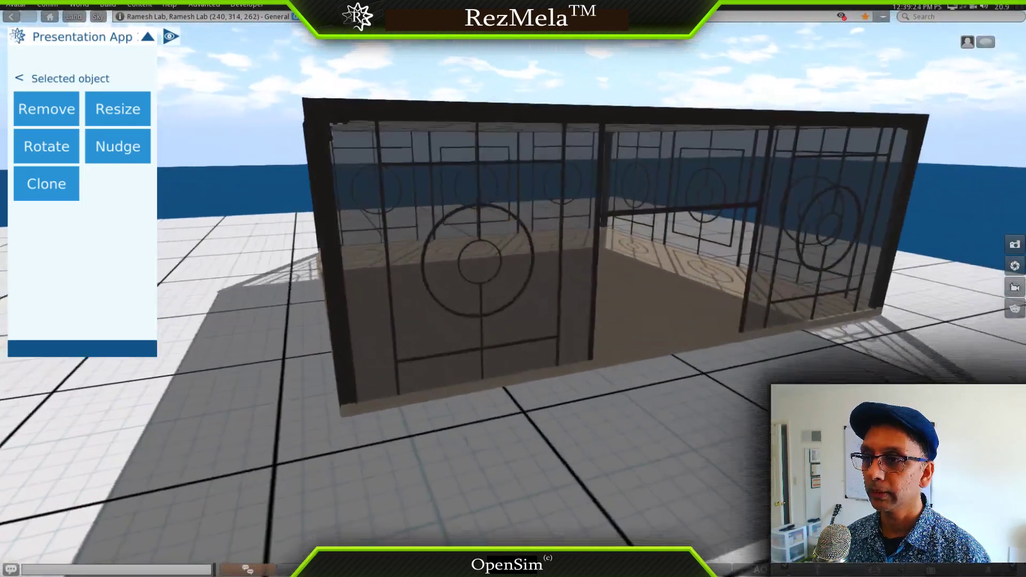
pyautogui.keyDown('alt'); pyautogui.moveTo(704, 300); pyautogui.dragTo(704, 262); pyautogui.keyUp('alt')
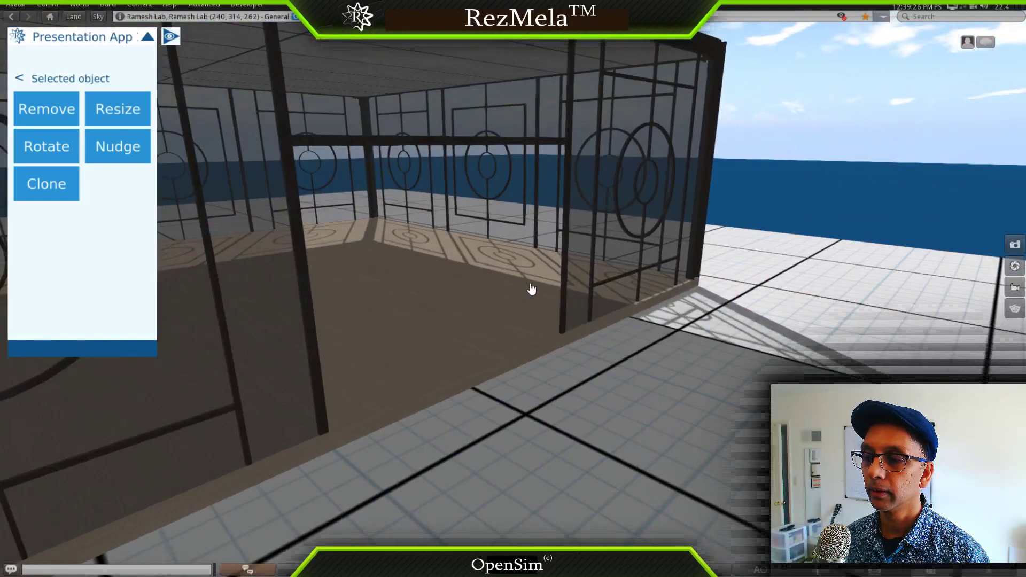
pyautogui.click(531, 289)
# Move the religious painting's small text sign into the room and place it beside the painting
pyautogui.keyDown('alt'); pyautogui.moveTo(378, 323); pyautogui.dragTo(378, 481); pyautogui.keyUp('alt')
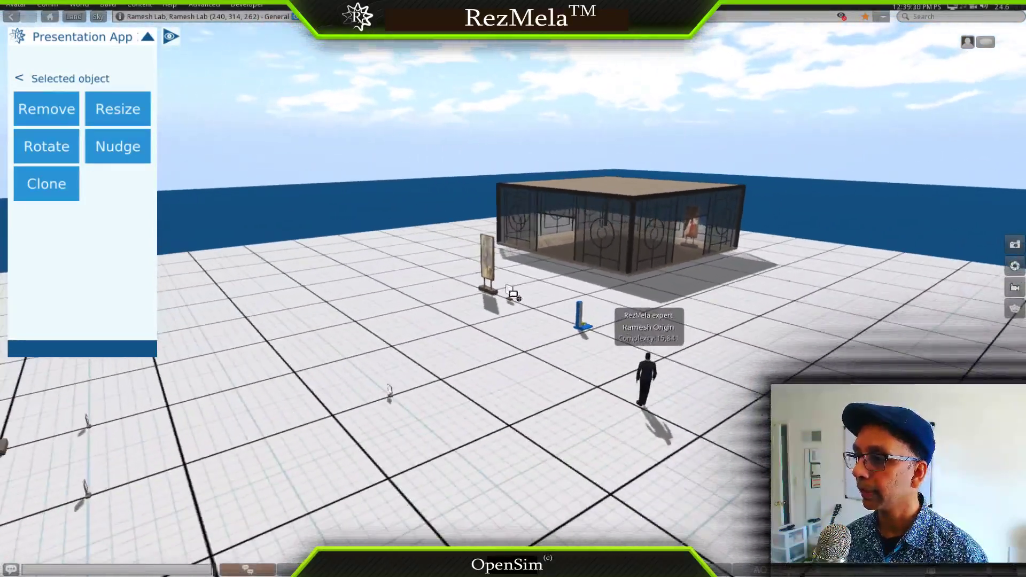
pyautogui.keyDown('alt'); pyautogui.moveTo(389, 394); pyautogui.dragTo(390, 337); pyautogui.keyUp('alt')
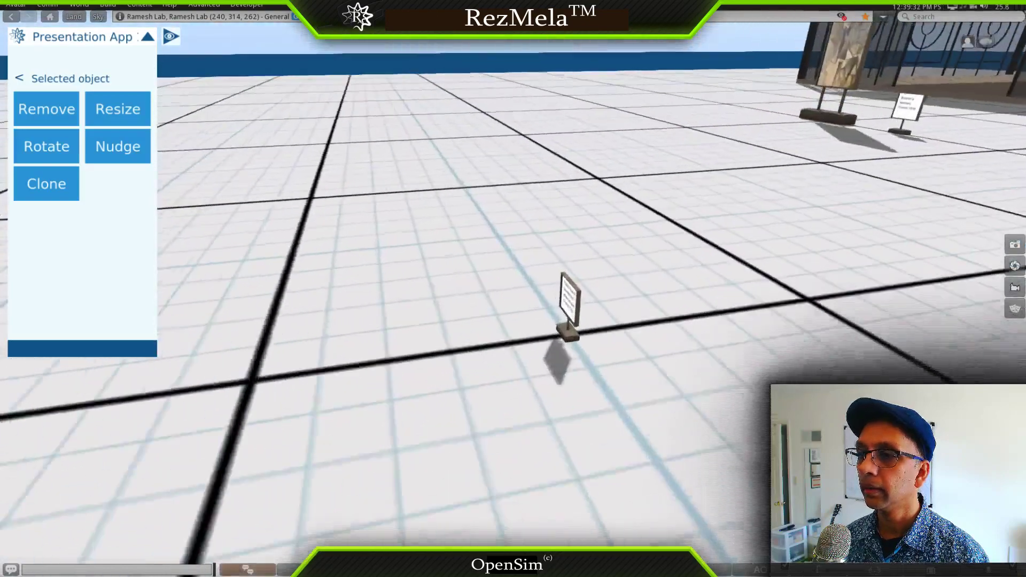
pyautogui.keyDown('alt'); pyautogui.moveTo(572, 316); pyautogui.dragTo(573, 307); pyautogui.keyUp('alt')
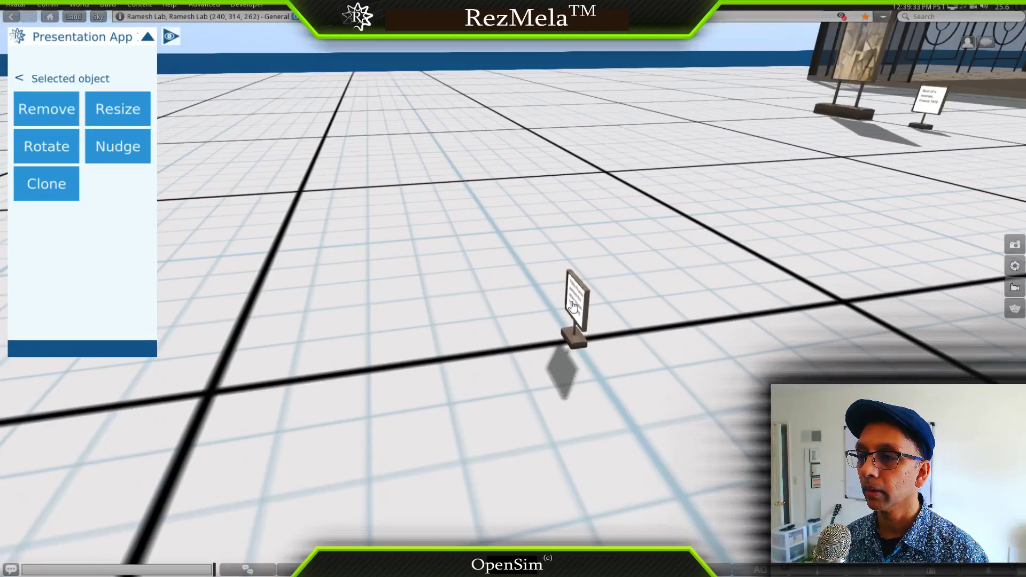
pyautogui.click(572, 305)
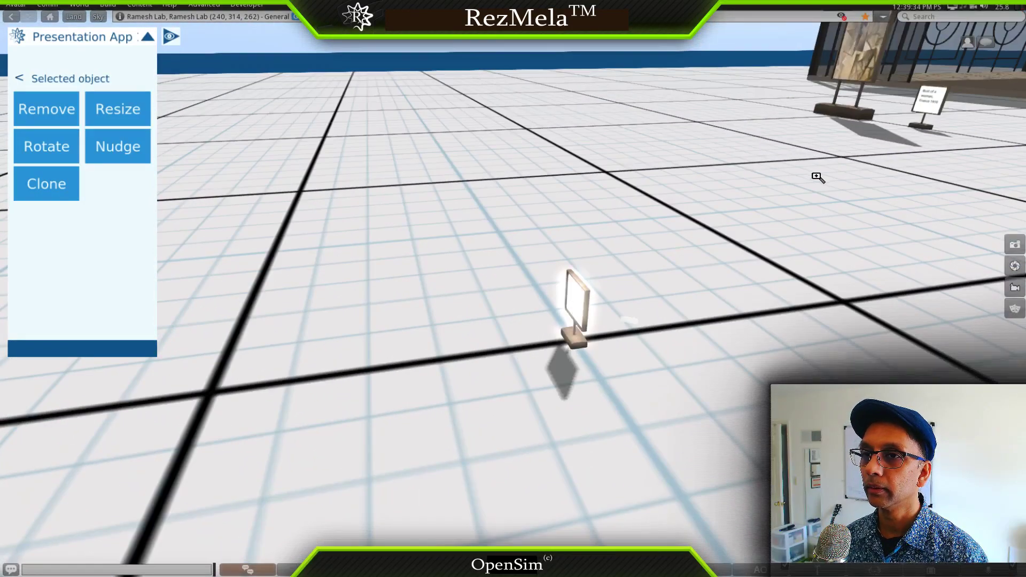
pyautogui.press('Escape')
pyautogui.keyDown('alt'); pyautogui.moveTo(625, 244); pyautogui.dragTo(624, 184); pyautogui.keyUp('alt')
pyautogui.click(427, 294)
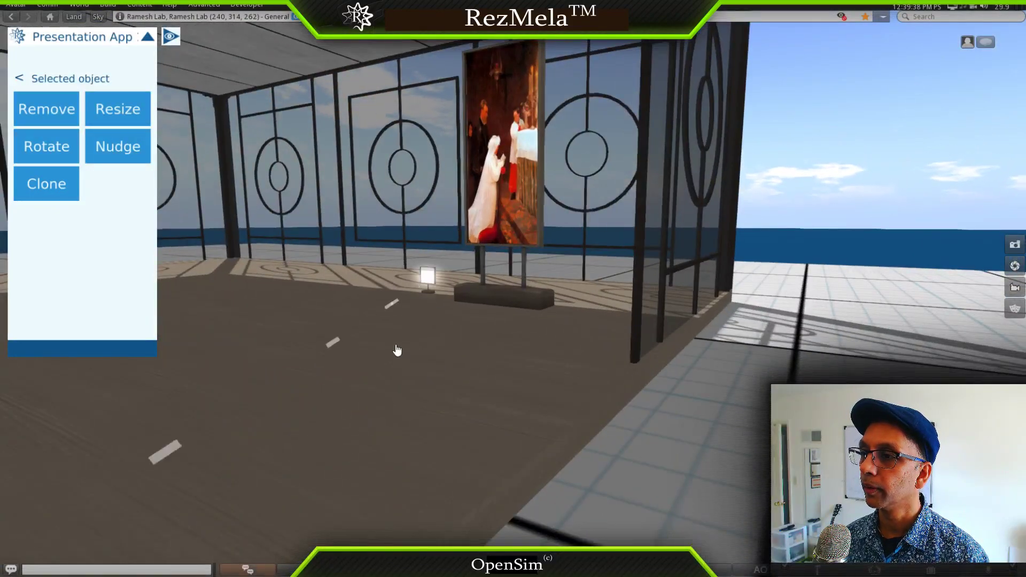
# Move the tall Picasso bust sign and its small text sign into the room, placing them next to each other
pyautogui.press('Escape')
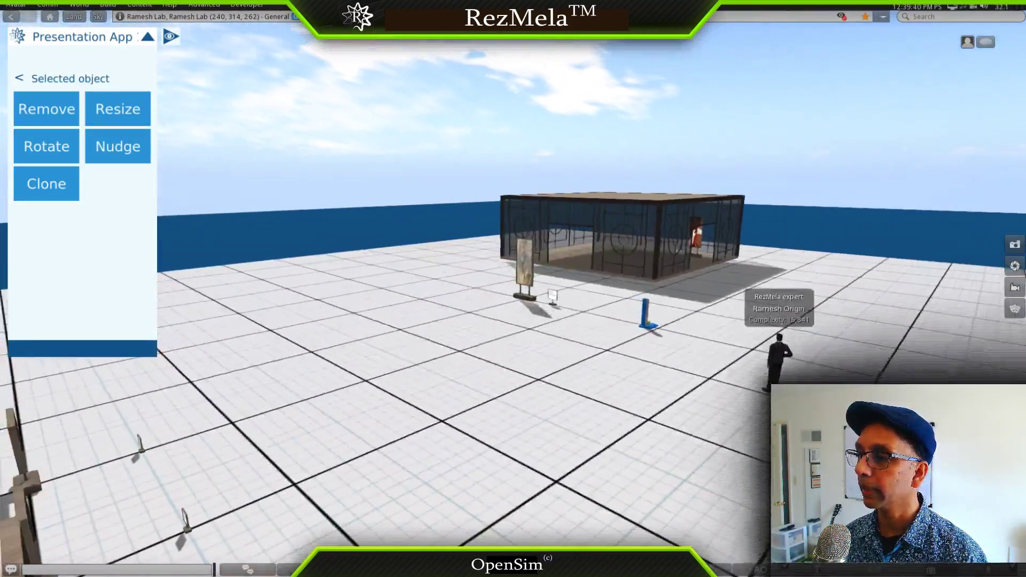
pyautogui.keyDown('alt'); pyautogui.moveTo(529, 262); pyautogui.dragTo(529, 211); pyautogui.keyUp('alt')
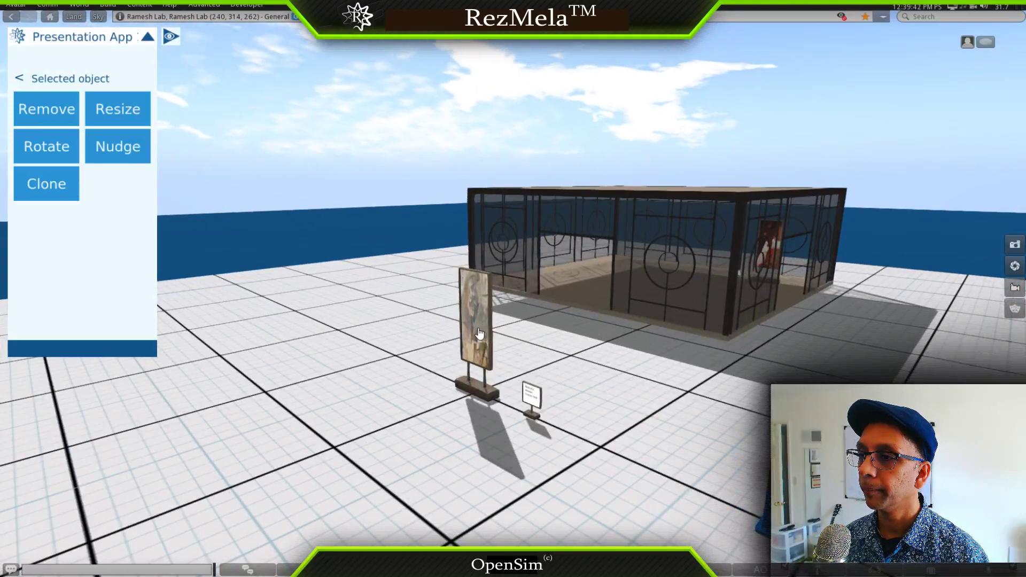
pyautogui.click(479, 334)
pyautogui.click(586, 277)
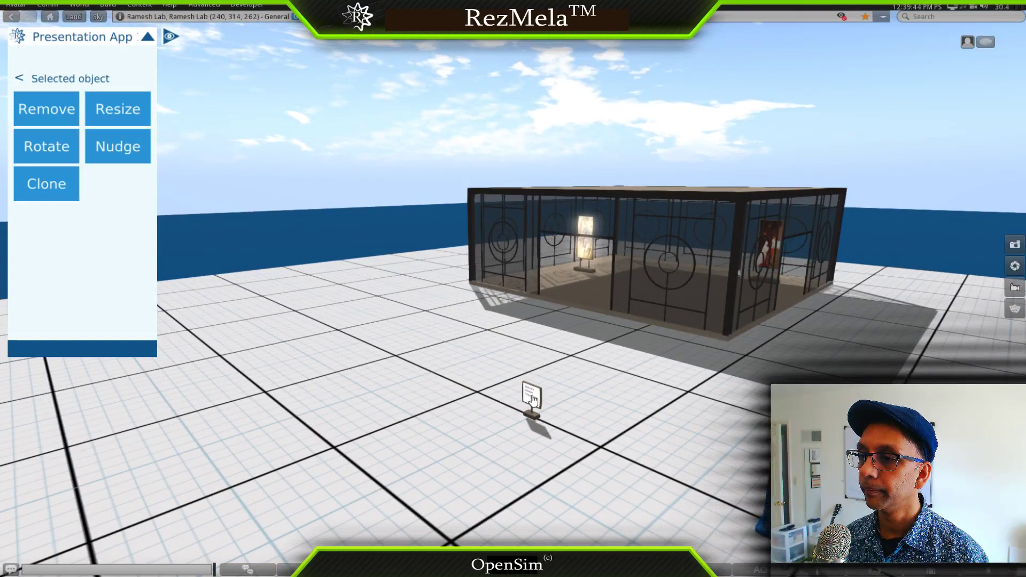
pyautogui.click(533, 400)
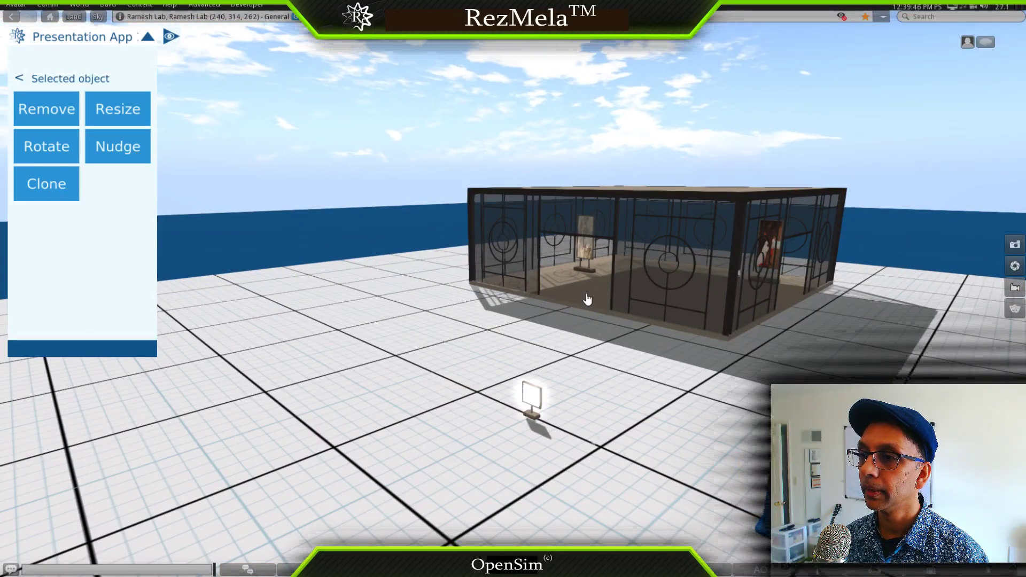
pyautogui.click(579, 282)
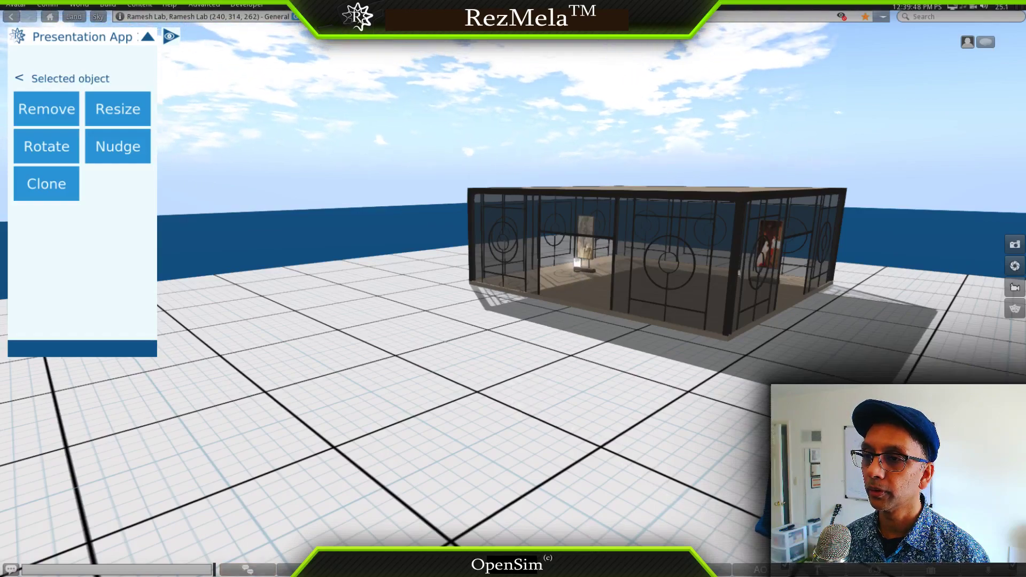
# Move the wide sign with the black-and-white group photo from the row of pictures into the room
pyautogui.press('Escape')
pyautogui.keyDown('alt'); pyautogui.click(321, 331); pyautogui.keyUp('alt')
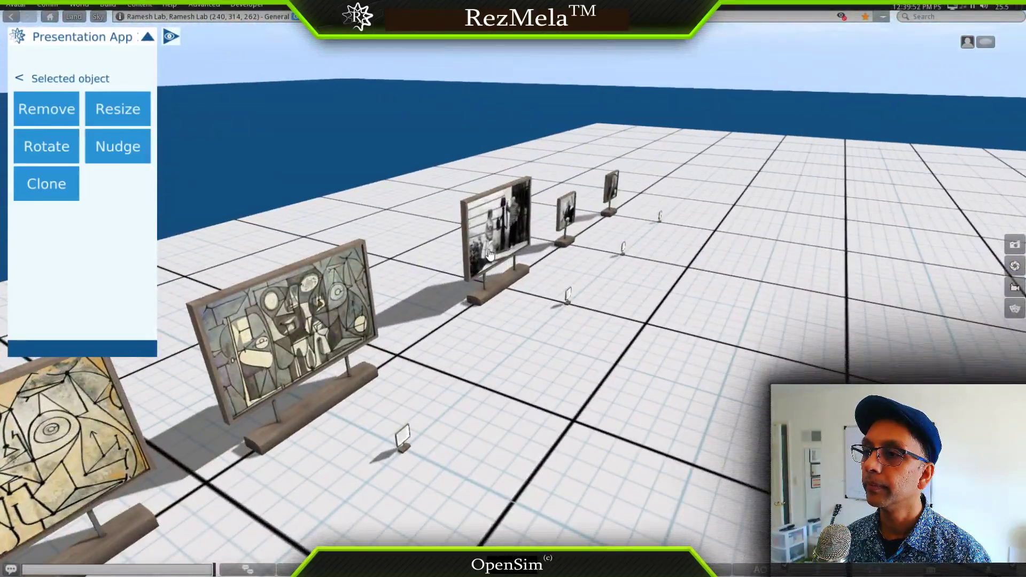
pyautogui.click(489, 254)
pyautogui.press('Escape')
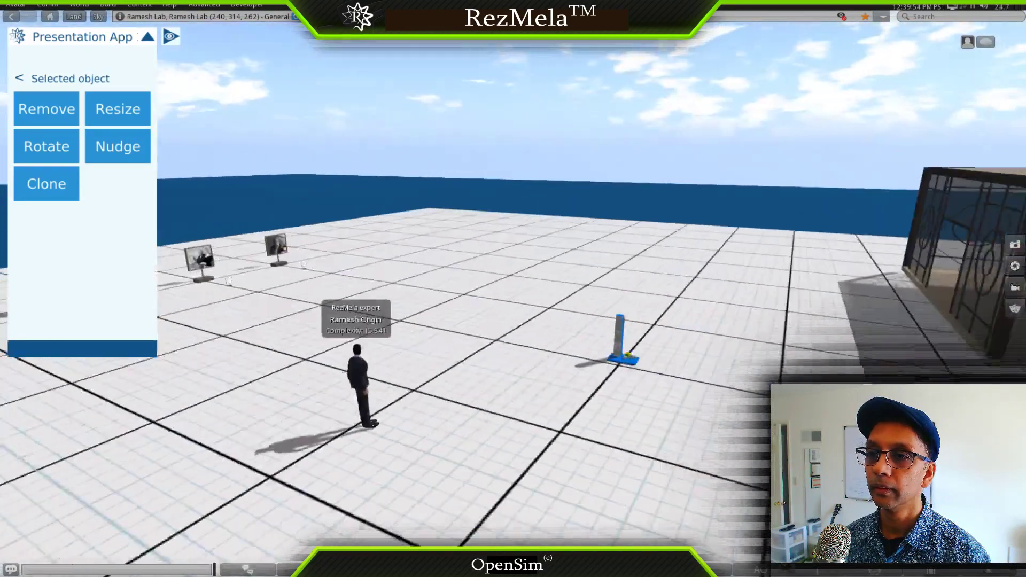
pyautogui.keyDown('alt'); pyautogui.click(622, 345); pyautogui.keyUp('alt')
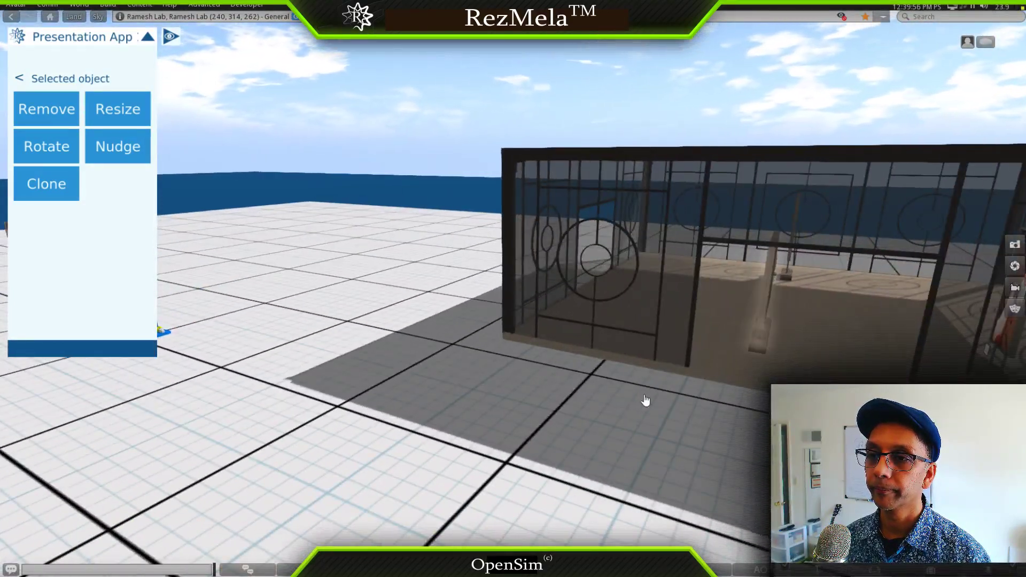
# Move the black-and-white group photo's small text sign into the room, near the photo
pyautogui.press('Escape')
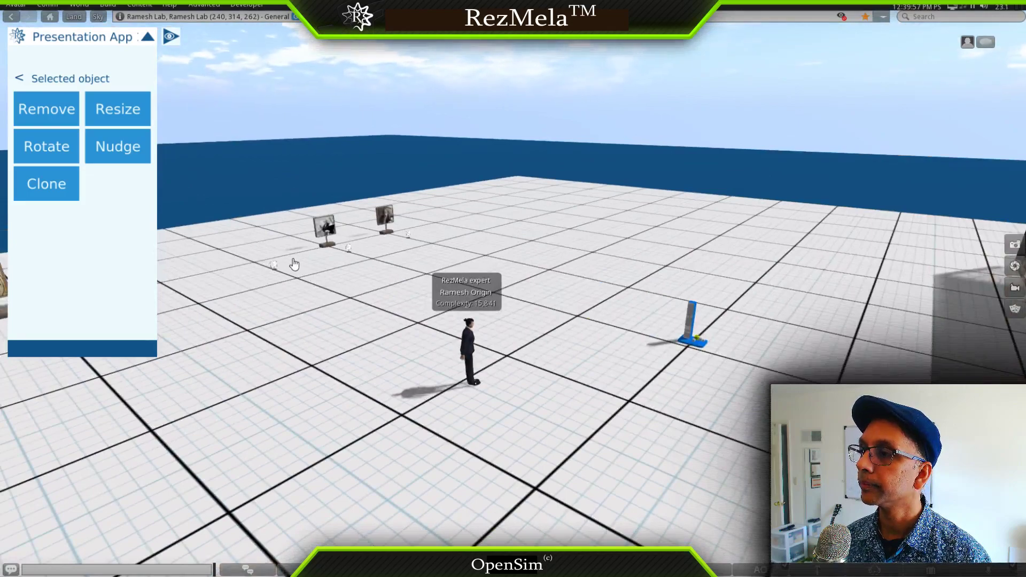
pyautogui.keyDown('alt'); pyautogui.click(294, 264); pyautogui.keyUp('alt')
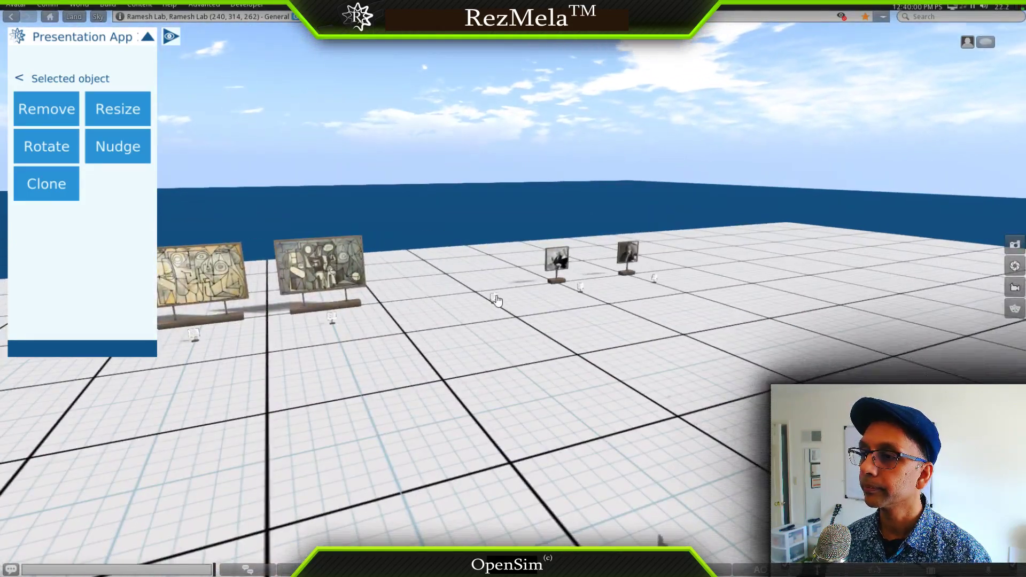
pyautogui.press('Escape')
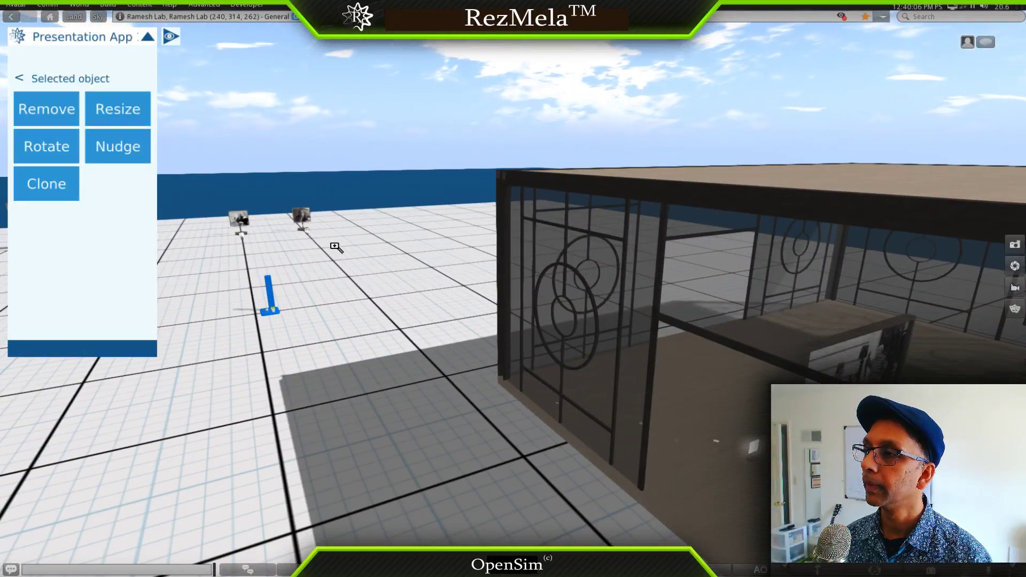
# Move the nearer of the two square black-and-white portrait signs from the grid into the room
pyautogui.press('Escape')
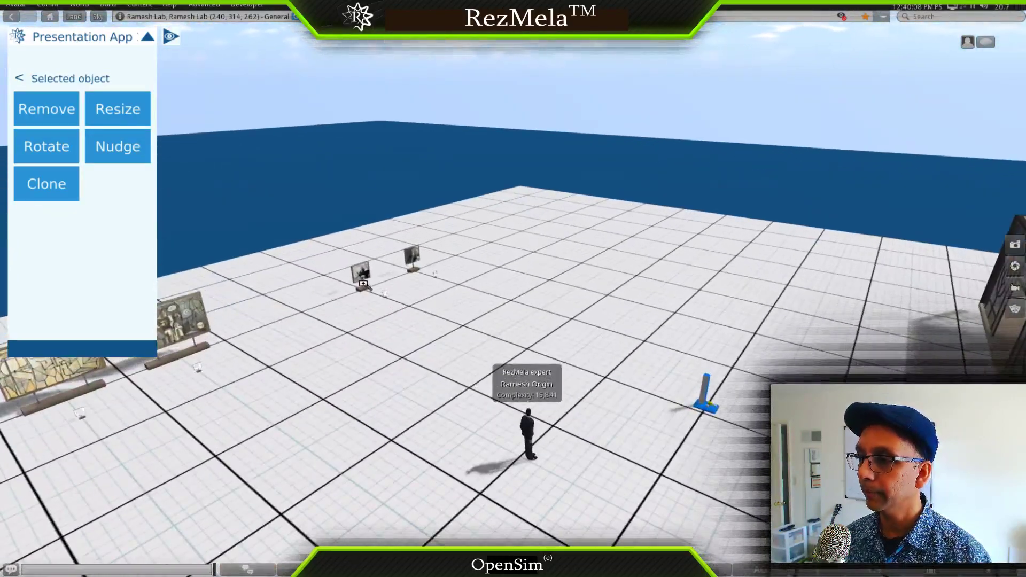
pyautogui.keyDown('alt'); pyautogui.click(363, 283); pyautogui.keyUp('alt')
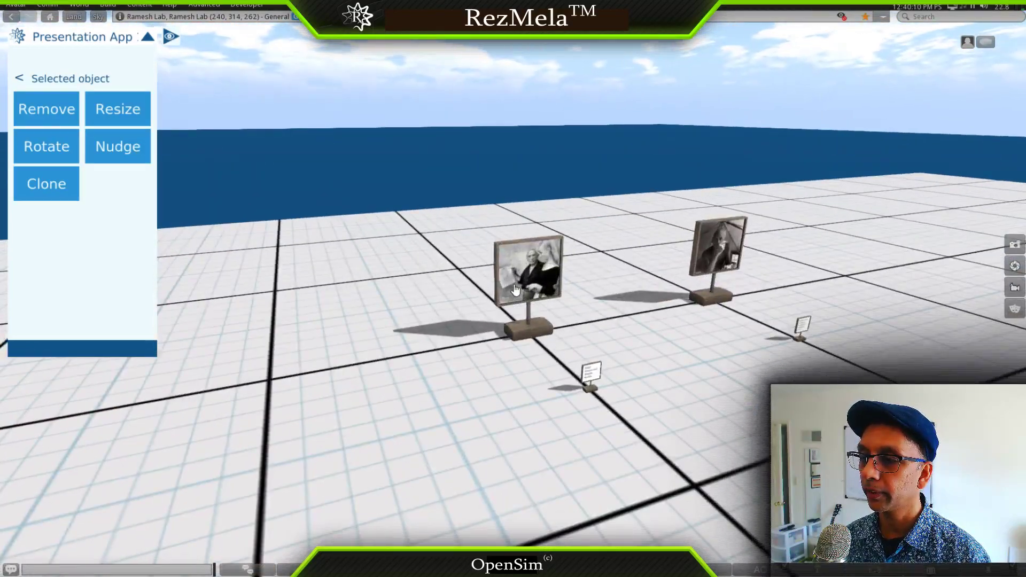
pyautogui.press('Escape')
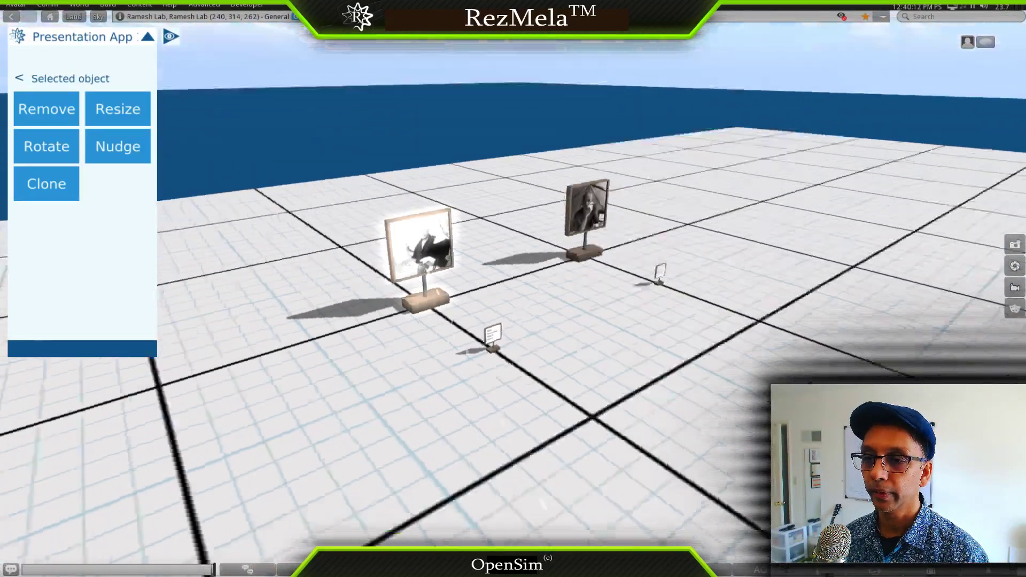
pyautogui.keyDown('alt'); pyautogui.click(946, 240); pyautogui.keyUp('alt')
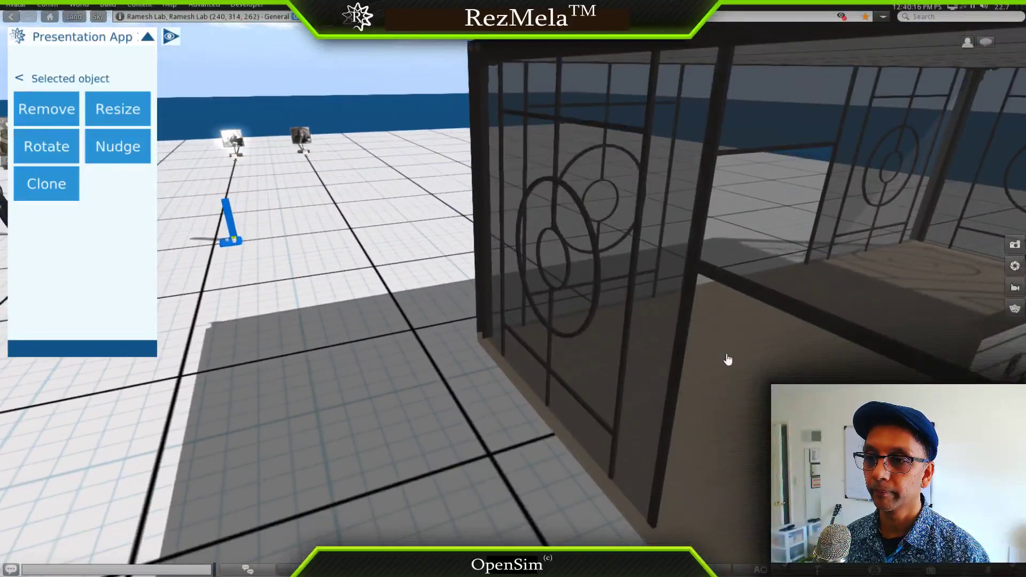
pyautogui.press('Escape')
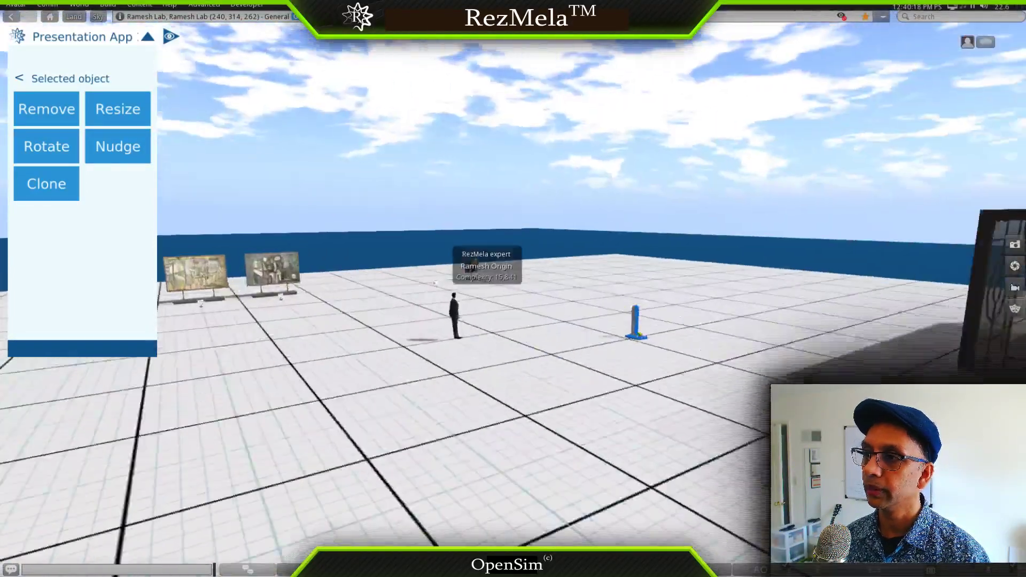
# Move the nearer small text sign into the room, followed by the remaining square black-and-white portrait sign
pyautogui.keyDown('alt'); pyautogui.click(355, 279); pyautogui.keyUp('alt')
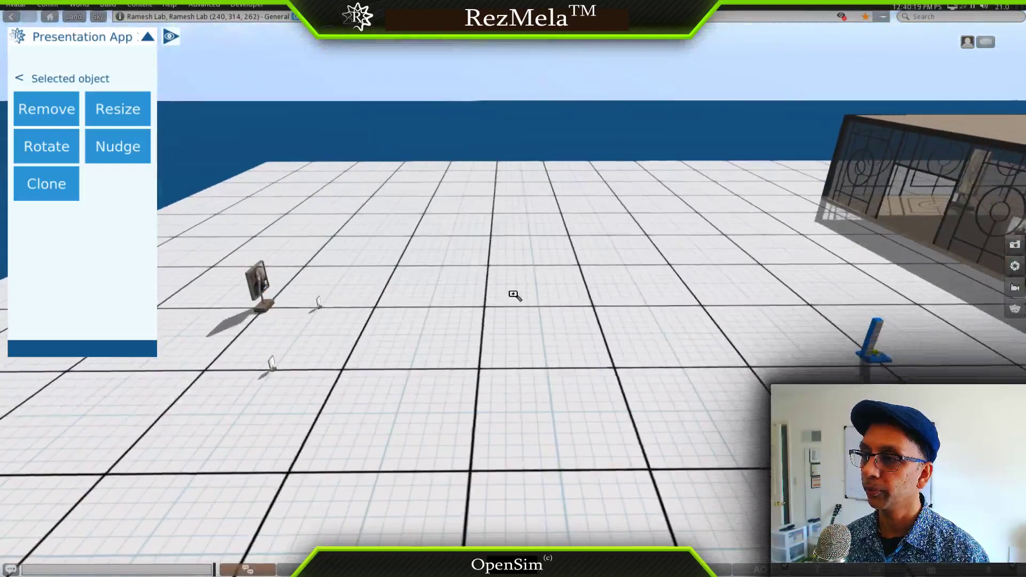
pyautogui.keyDown('alt'); pyautogui.click(266, 367); pyautogui.keyUp('alt')
pyautogui.keyDown('alt'); pyautogui.click(497, 299); pyautogui.keyUp('alt')
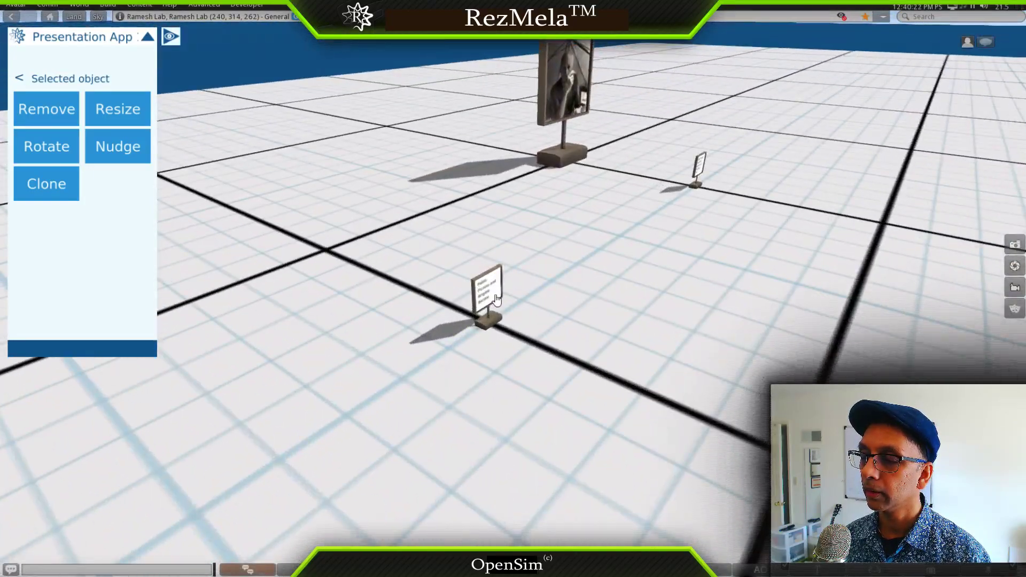
pyautogui.press('Escape')
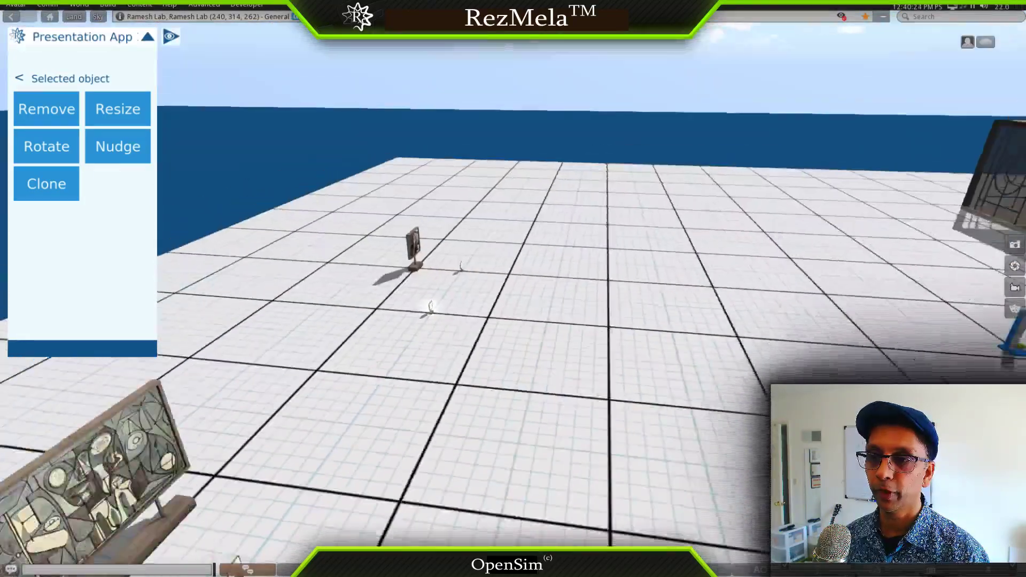
pyautogui.keyDown('alt'); pyautogui.click(586, 329); pyautogui.keyUp('alt')
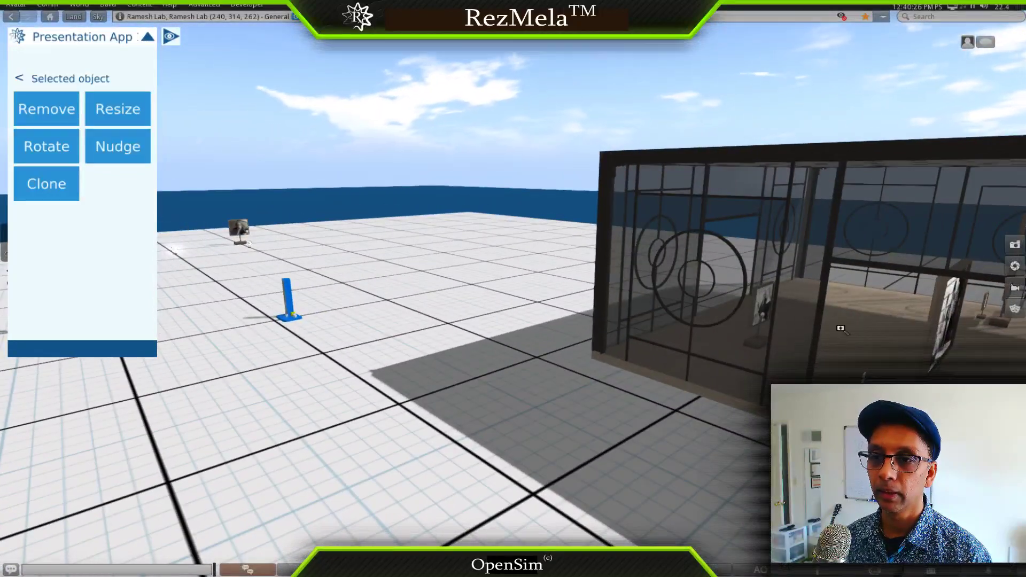
pyautogui.keyDown('alt'); pyautogui.click(841, 328); pyautogui.keyUp('alt')
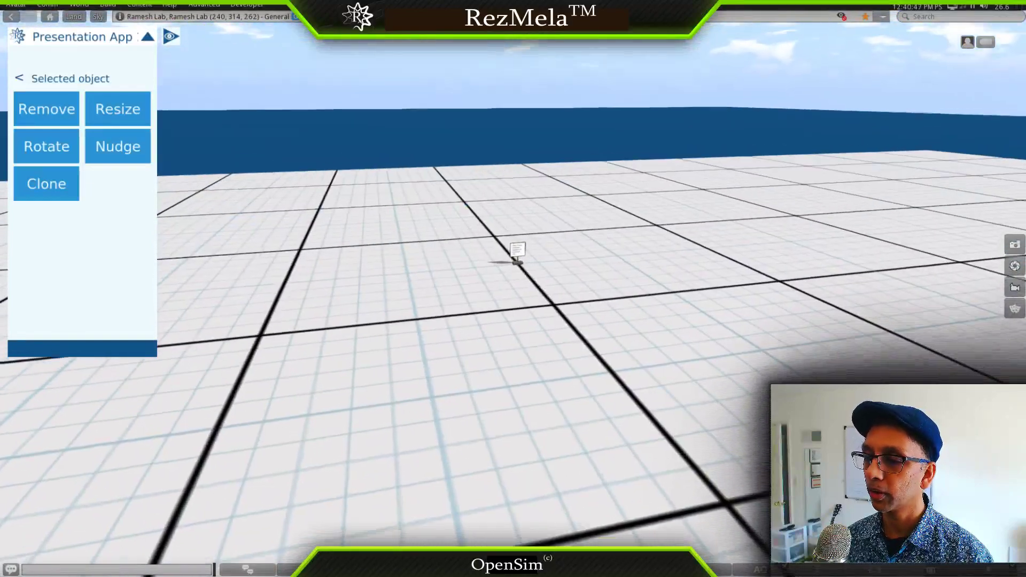
# Move the remaining portrait's small text sign into the room, next to the portrait of Picasso smoking
pyautogui.keyDown('alt'); pyautogui.moveTo(517, 257); pyautogui.dragTo(508, 214); pyautogui.keyUp('alt')
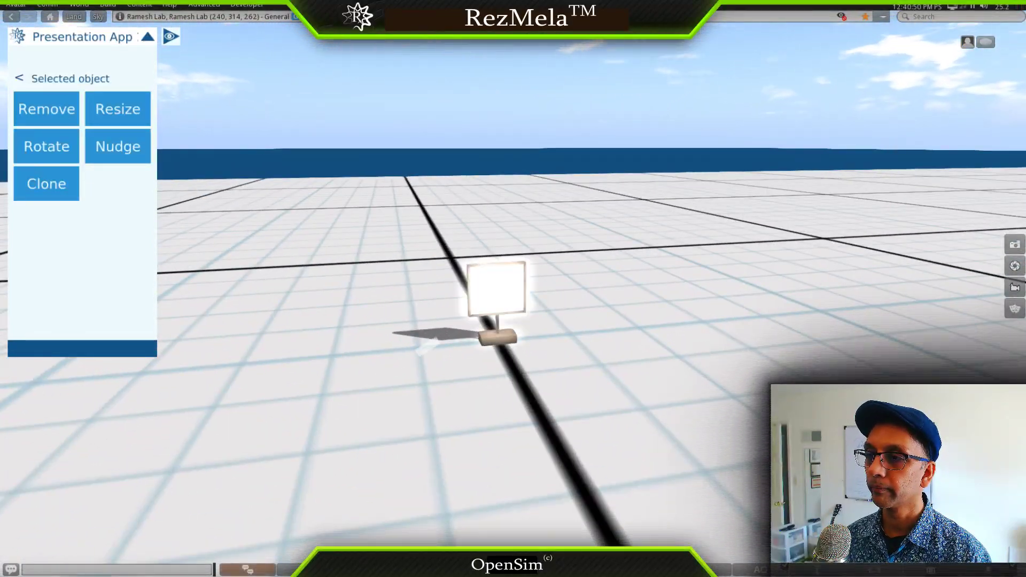
pyautogui.keyDown('alt'); pyautogui.moveTo(497, 289); pyautogui.dragTo(555, 330); pyautogui.keyUp('alt')
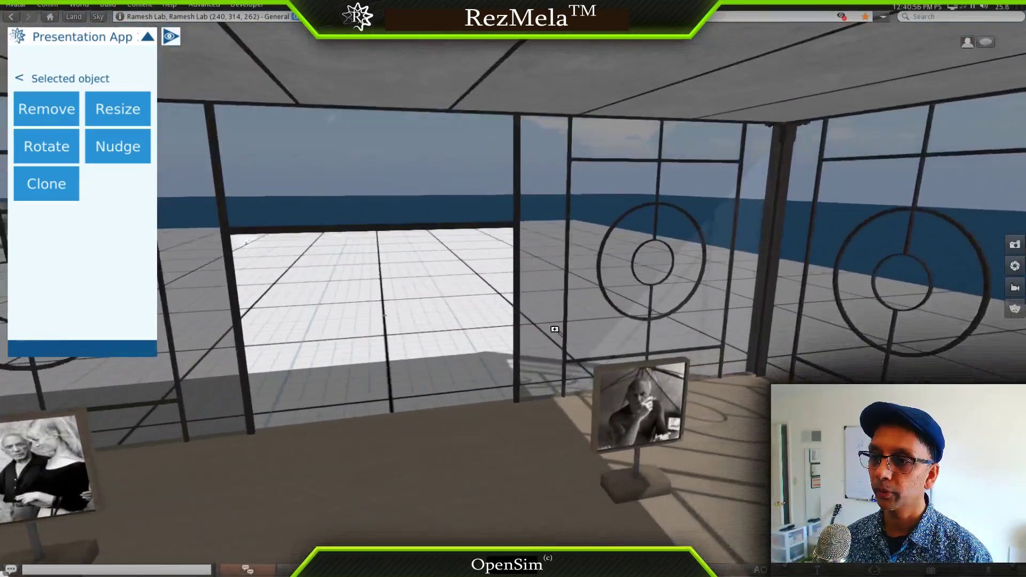
pyautogui.keyDown('alt'); pyautogui.moveTo(646, 432); pyautogui.dragTo(605, 411); pyautogui.keyUp('alt')
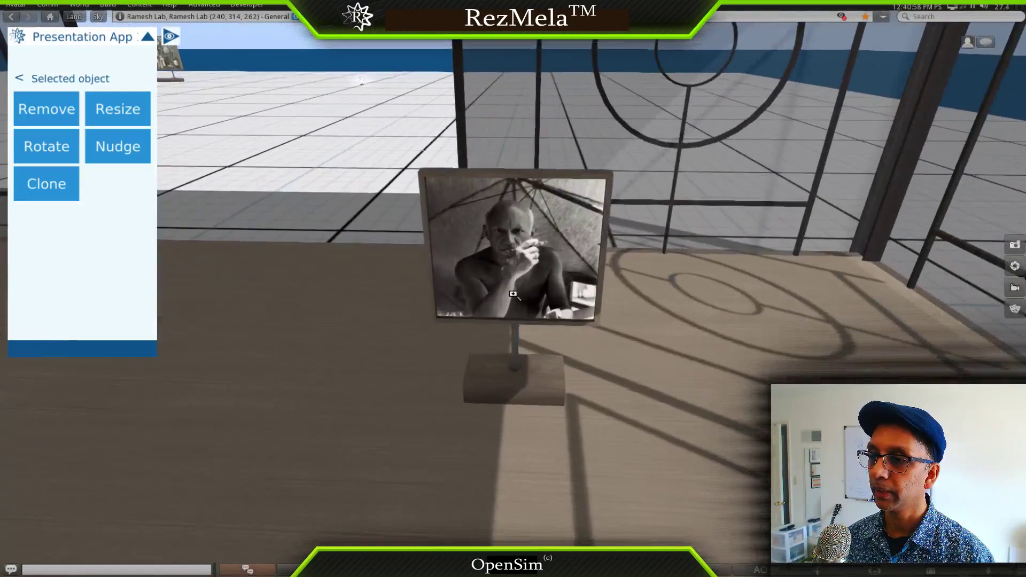
pyautogui.keyDown('alt'); pyautogui.moveTo(367, 265); pyautogui.dragTo(396, 444); pyautogui.keyUp('alt')
pyautogui.keyDown('alt'); pyautogui.moveTo(514, 326); pyautogui.dragTo(513, 295); pyautogui.keyUp('alt')
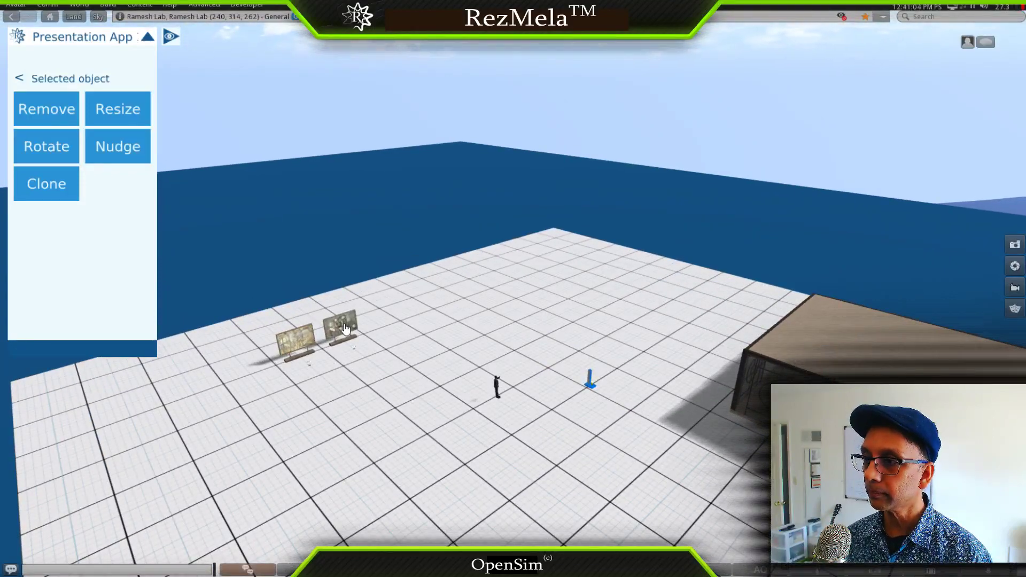
# Move the farther of the two wide painting signs, the grey one, into the room
pyautogui.keyDown('alt'); pyautogui.moveTo(802, 347); pyautogui.dragTo(797, 235); pyautogui.keyUp('alt')
pyautogui.keyDown('alt'); pyautogui.moveTo(773, 322); pyautogui.dragTo(711, 252); pyautogui.keyUp('alt')
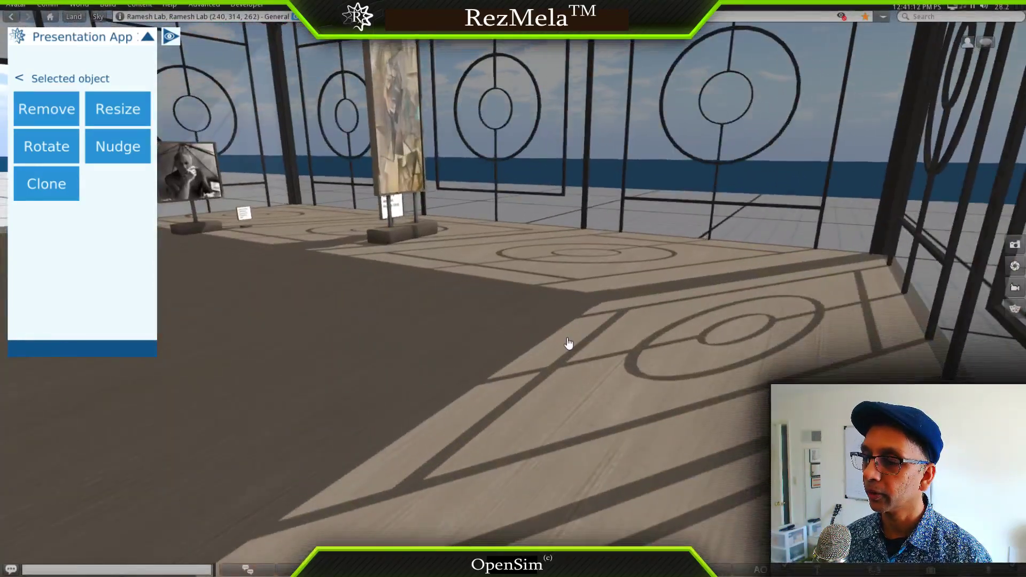
pyautogui.press('Escape')
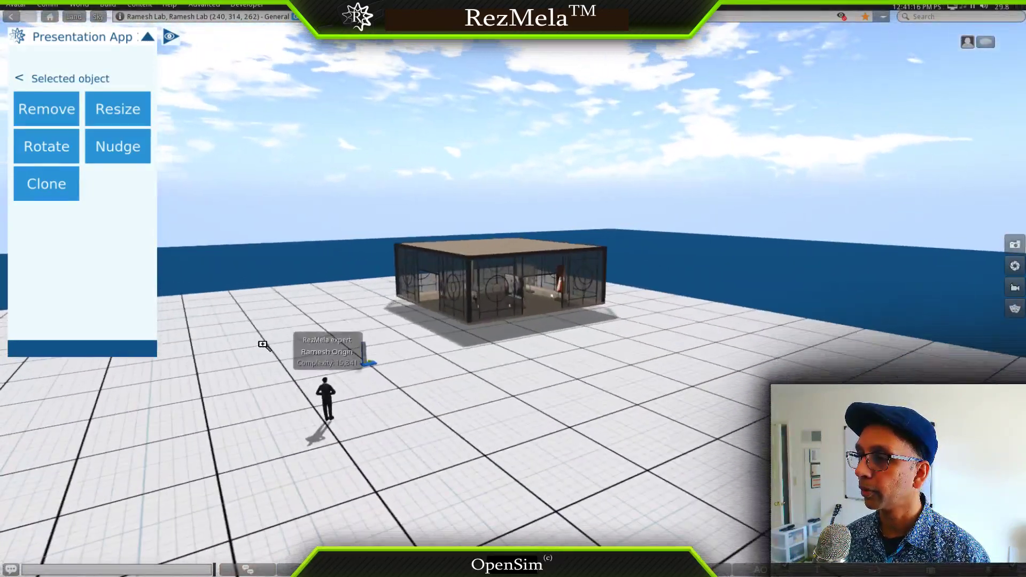
# Move the grey painting's small text sign into the room, followed by the remaining wide yellow painting sign
pyautogui.keyDown('alt'); pyautogui.moveTo(263, 345); pyautogui.dragTo(342, 331); pyautogui.keyUp('alt')
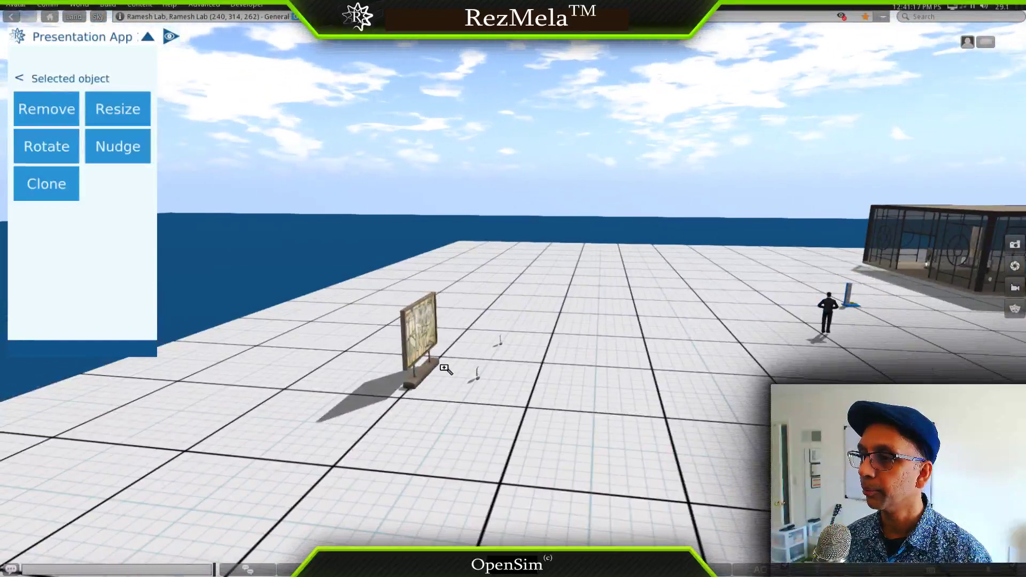
pyautogui.keyDown('alt'); pyautogui.moveTo(444, 368); pyautogui.dragTo(448, 365); pyautogui.keyUp('alt')
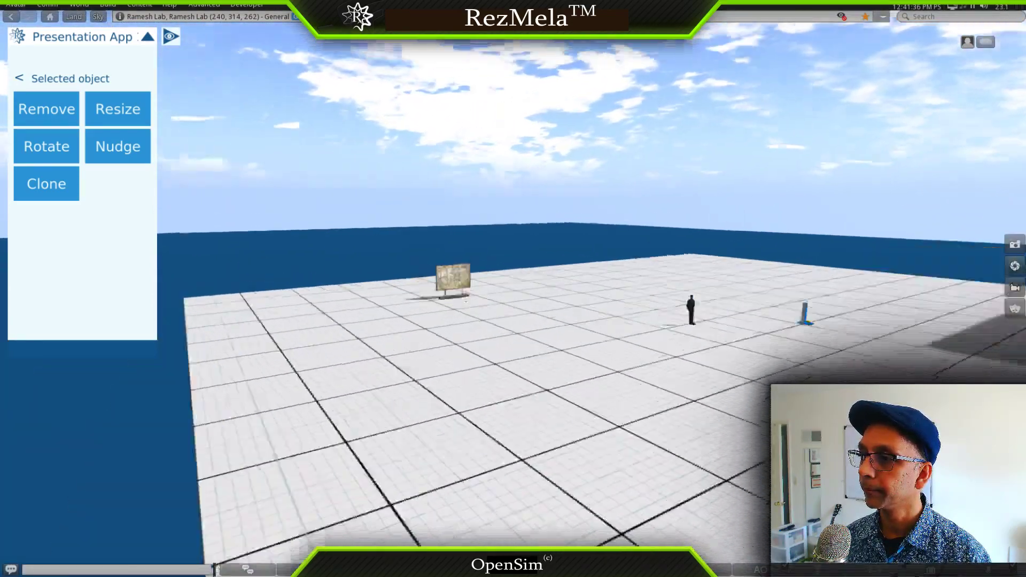
pyautogui.click(513, 302)
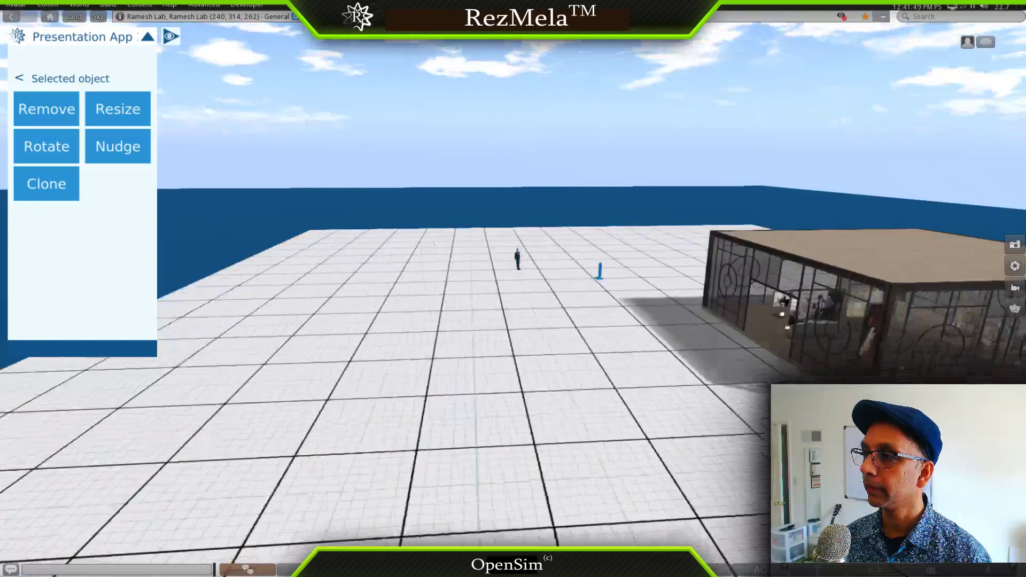
# Move the last small text sign into the room, place it in front of the wide yellow painting, and deselect it
pyautogui.keyDown('ctrl'); pyautogui.keyDown('alt'); pyautogui.moveTo(513, 289); pyautogui.dragTo(423, 337); pyautogui.keyUp('alt'); pyautogui.keyUp('ctrl')
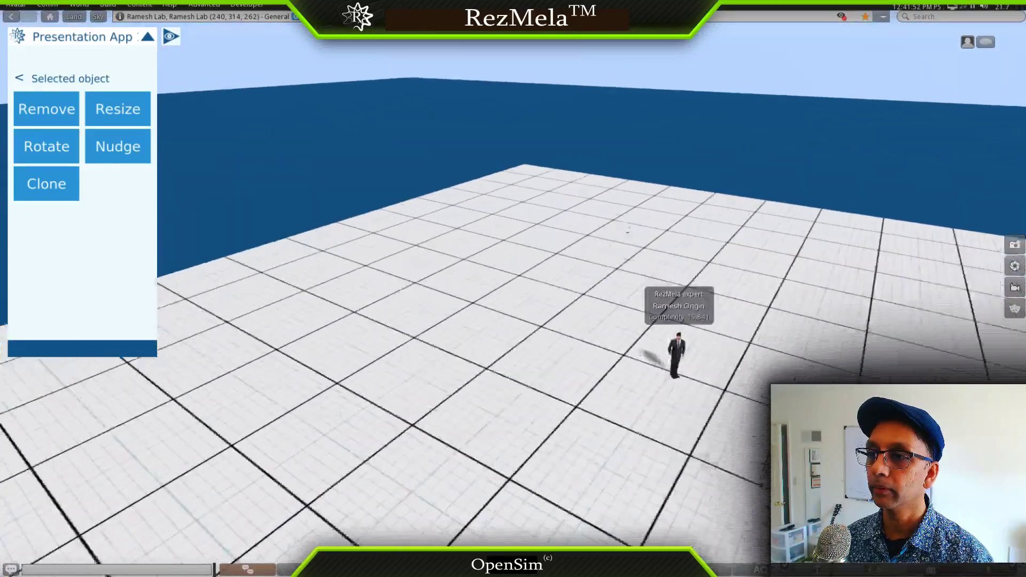
pyautogui.moveTo(683, 208)
pyautogui.keyDown('alt'); pyautogui.mouseDown()
pyautogui.moveTo(513, 297)
pyautogui.moveTo(503, 385)
pyautogui.moveTo(524, 422)
pyautogui.moveTo(527, 492)
pyautogui.moveTo(505, 347)
pyautogui.moveTo(508, 395)
pyautogui.moveTo(508, 299)
pyautogui.mouseUp(); pyautogui.keyUp('alt')
pyautogui.click(530, 321)
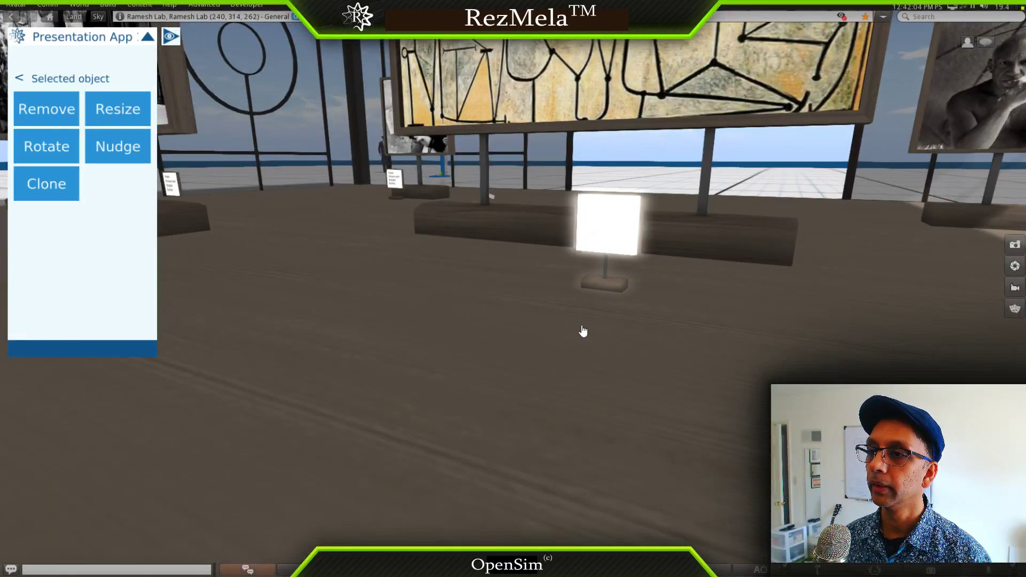
pyautogui.click(601, 260)
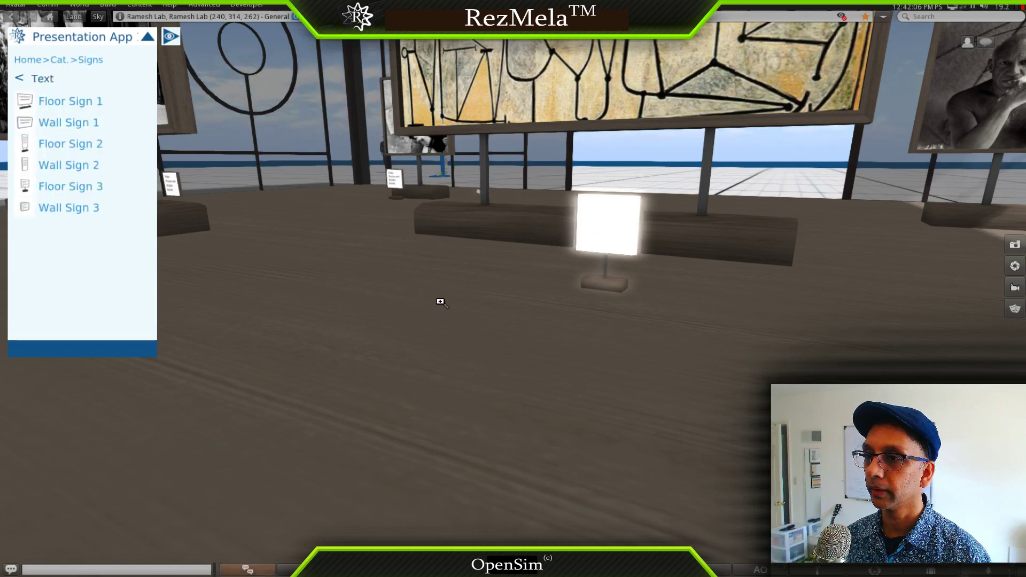
# Create a Labeler from the Text Tools category and place it on the beam above the room's entrance
pyautogui.keyDown('alt'); pyautogui.moveTo(591, 240); pyautogui.dragTo(567, 321); pyautogui.keyUp('alt')
pyautogui.keyDown('alt'); pyautogui.moveTo(457, 295); pyautogui.dragTo(260, 364); pyautogui.keyUp('alt')
pyautogui.keyDown('alt'); pyautogui.moveTo(634, 378); pyautogui.dragTo(489, 465); pyautogui.keyUp('alt')
pyautogui.keyDown('alt'); pyautogui.moveTo(380, 140); pyautogui.dragTo(546, 137); pyautogui.keyUp('alt')
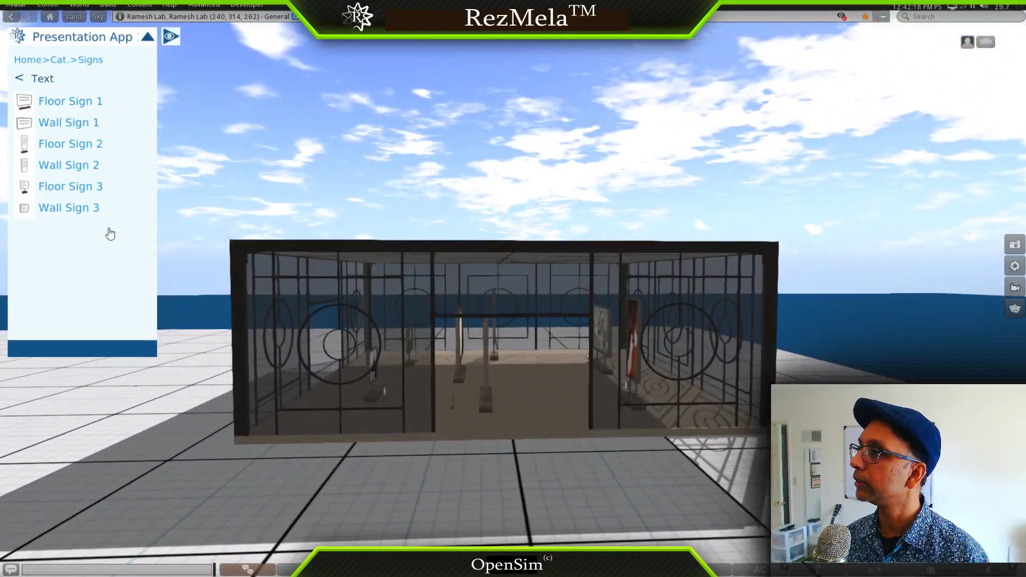
pyautogui.click(20, 79)
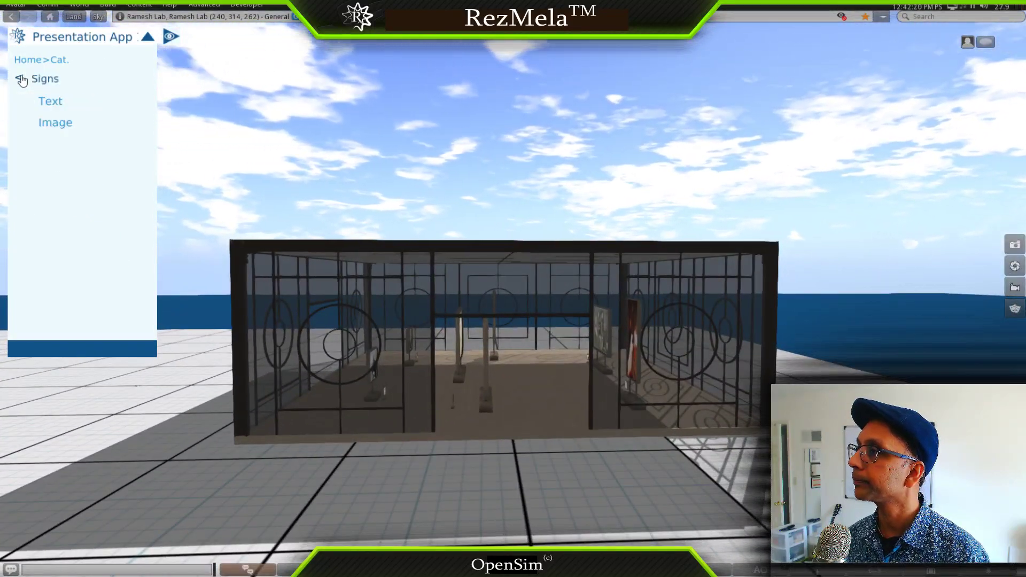
pyautogui.click(20, 79)
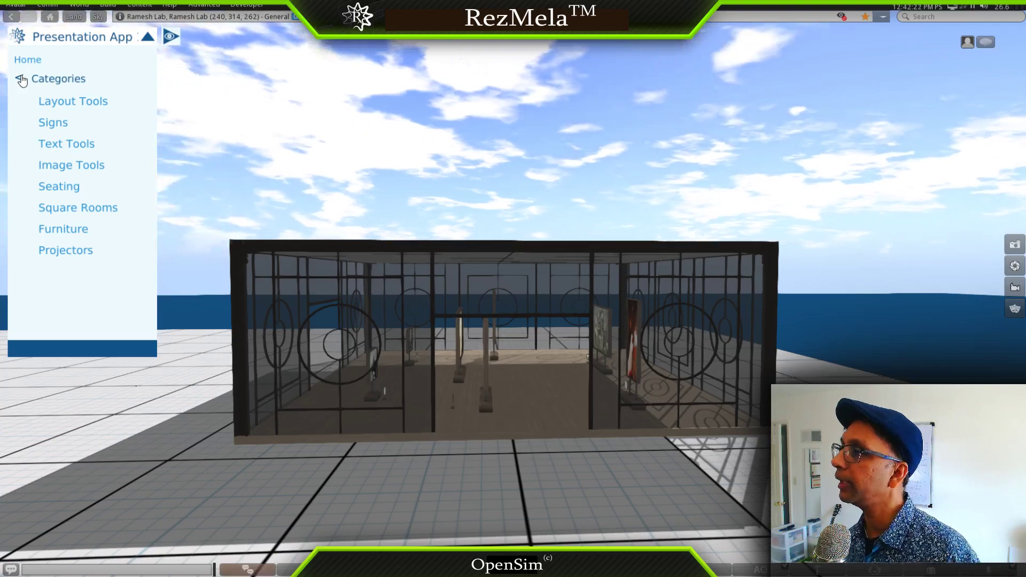
pyautogui.click(87, 146)
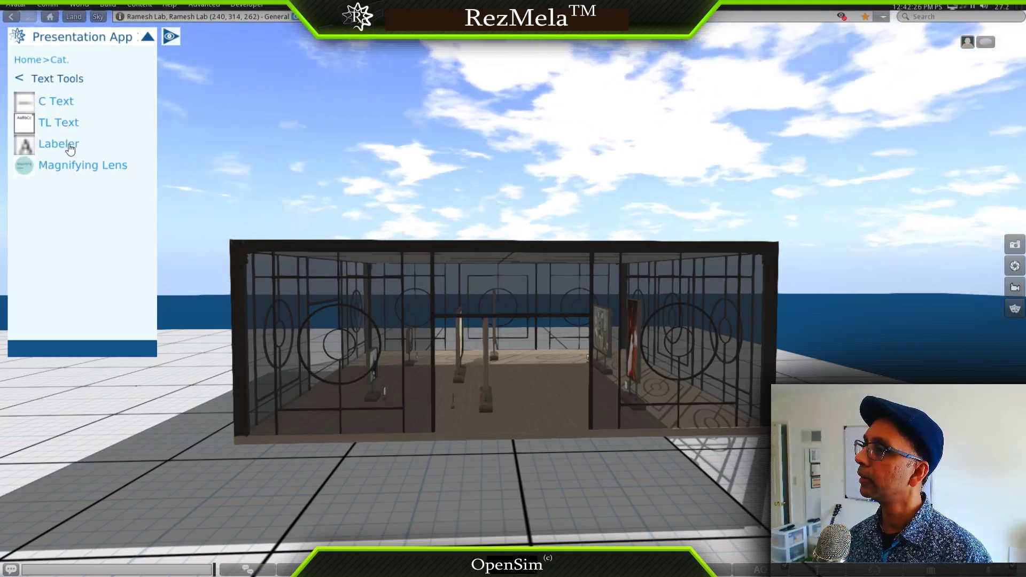
pyautogui.click(68, 148)
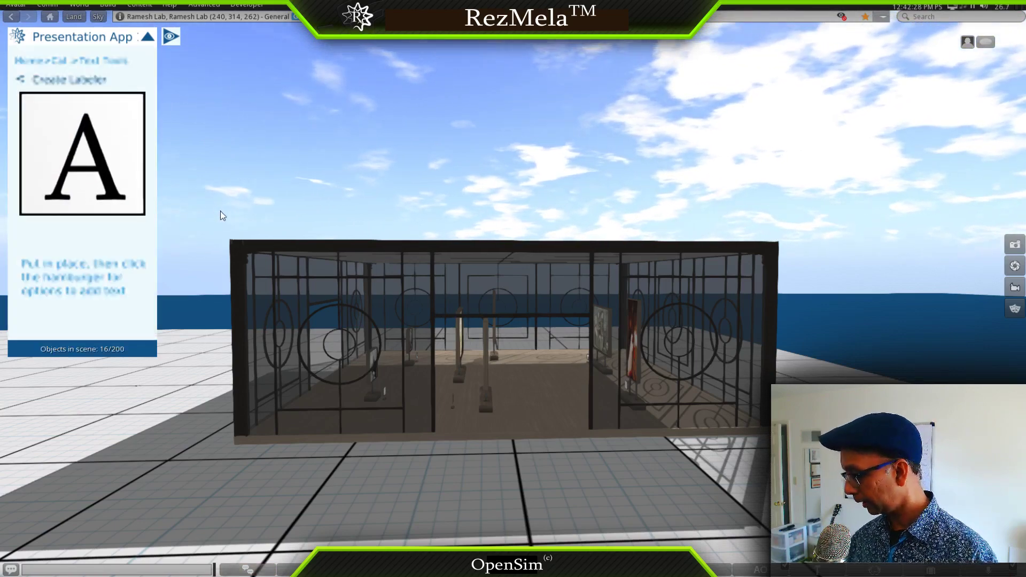
pyautogui.keyDown('alt'); pyautogui.moveTo(506, 248); pyautogui.dragTo(439, 238); pyautogui.keyUp('alt')
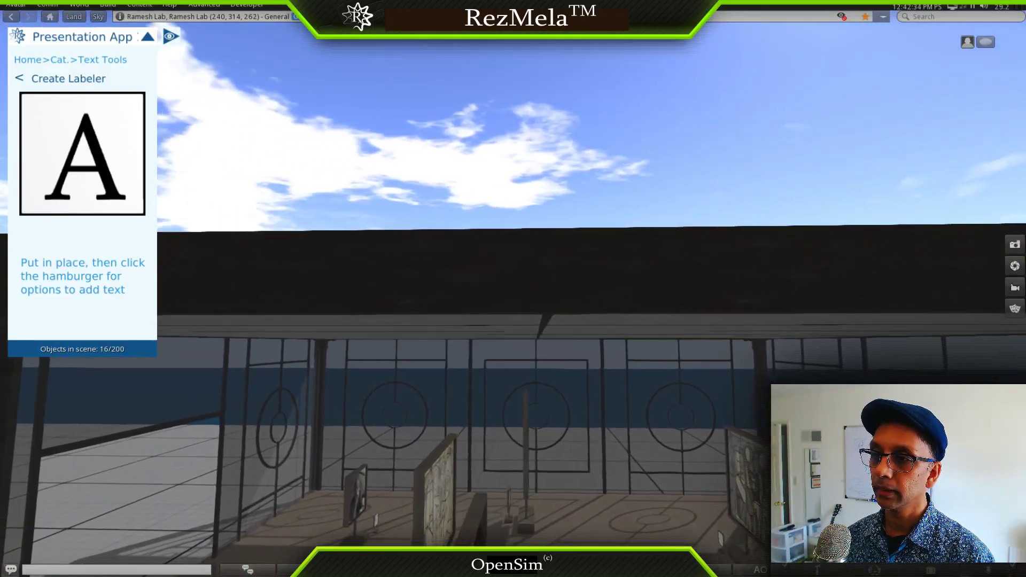
pyautogui.click(550, 274)
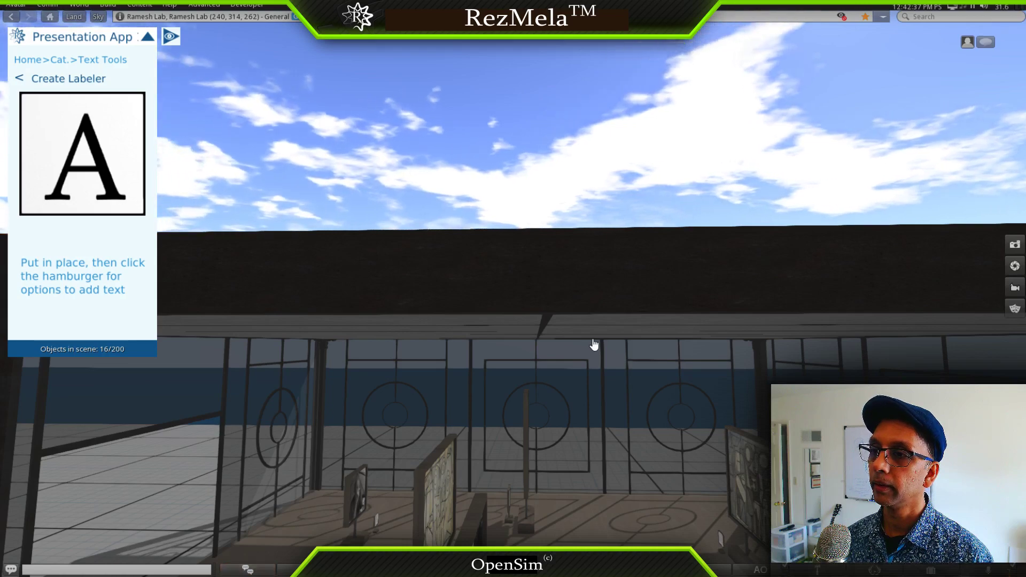
pyautogui.keyDown('ctrl'); pyautogui.keyDown('alt'); pyautogui.moveTo(596, 271); pyautogui.dragTo(596, 319); pyautogui.keyUp('alt'); pyautogui.keyUp('ctrl')
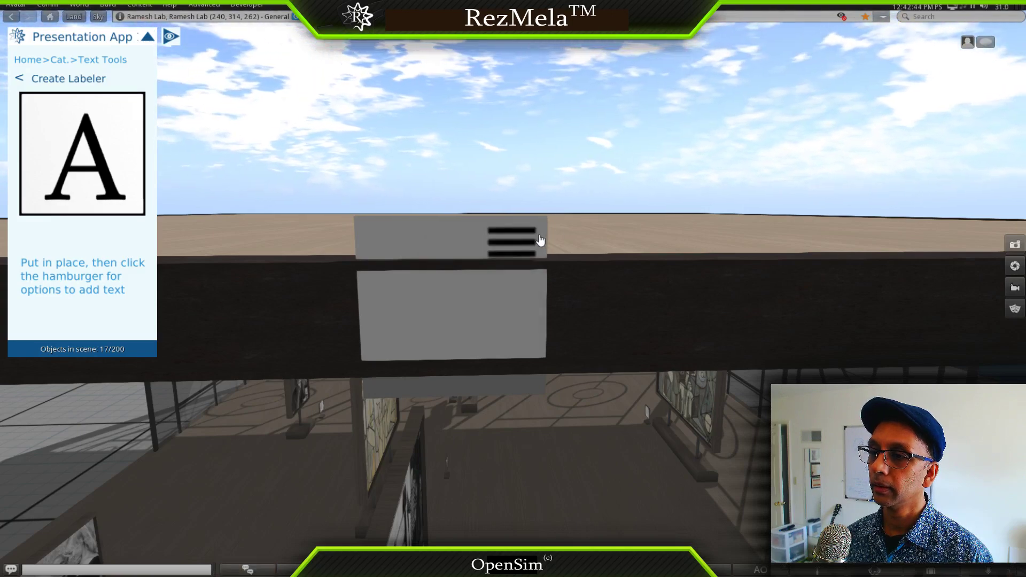
# Set the Labeler's text to "LIFE OF PABLO PICASSO"
pyautogui.click(531, 240)
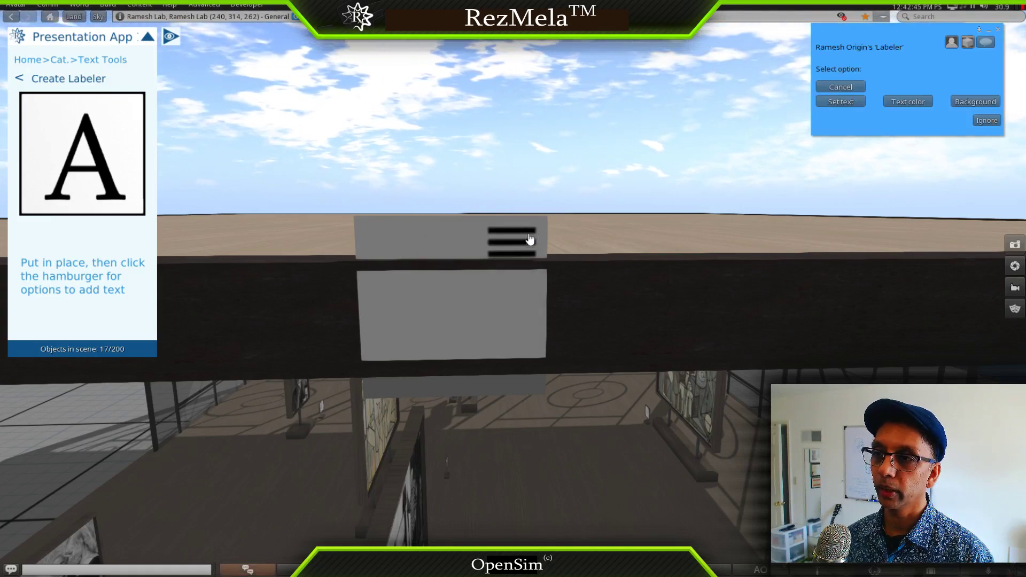
pyautogui.click(841, 101)
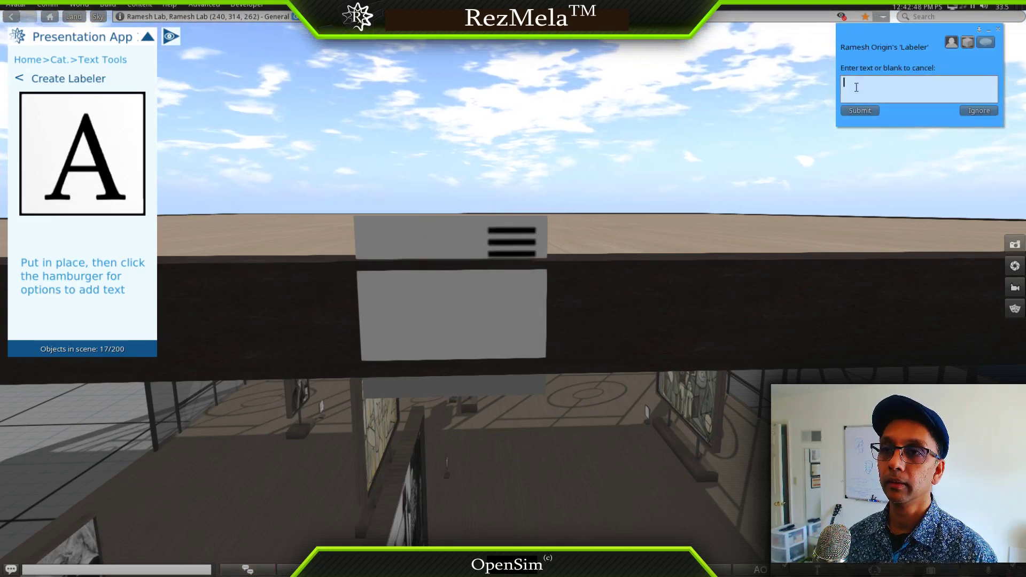
pyautogui.write('L')
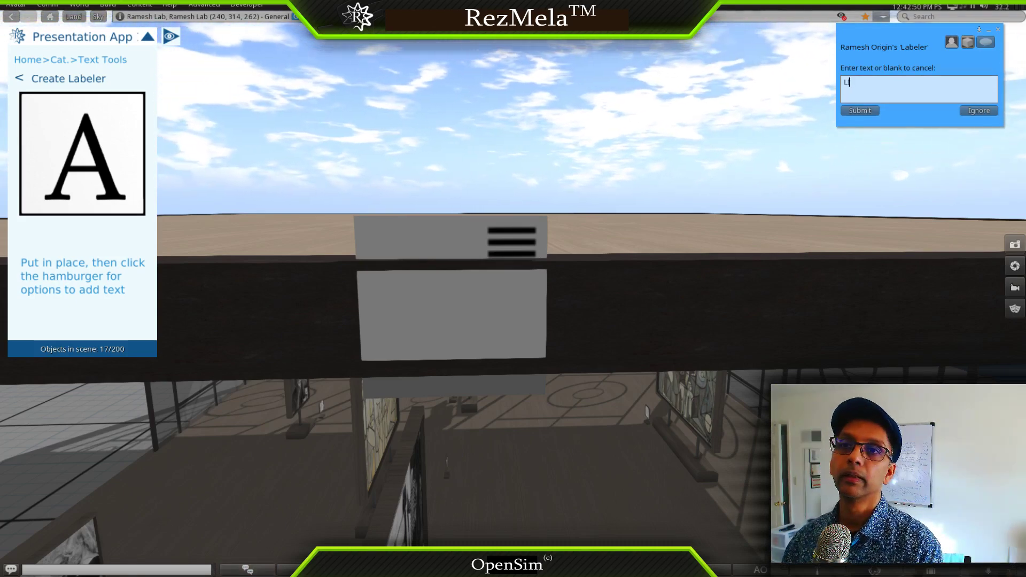
pyautogui.write('IFE OF')
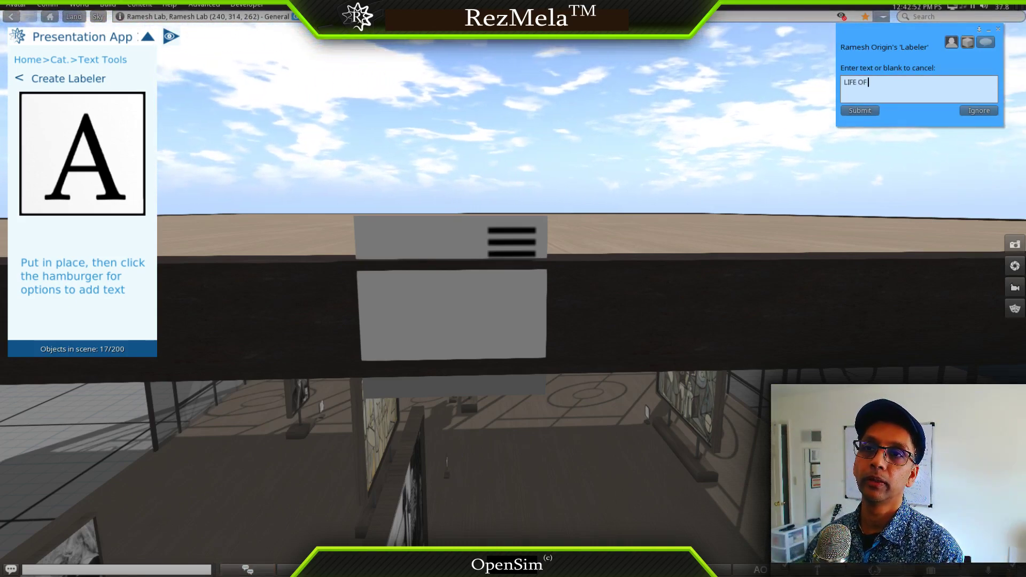
pyautogui.write(' PABLO PICASSO')
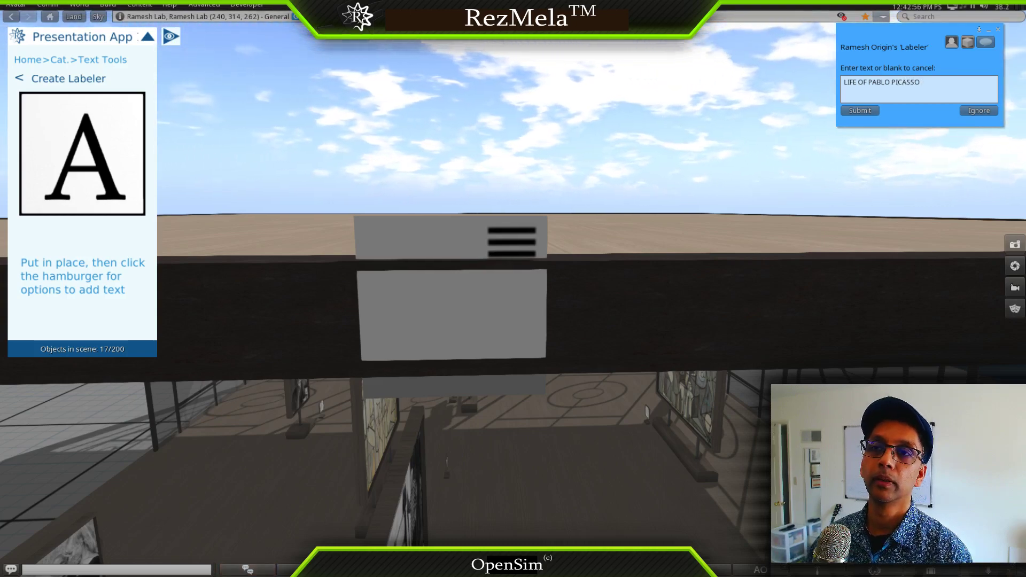
pyautogui.click(860, 111)
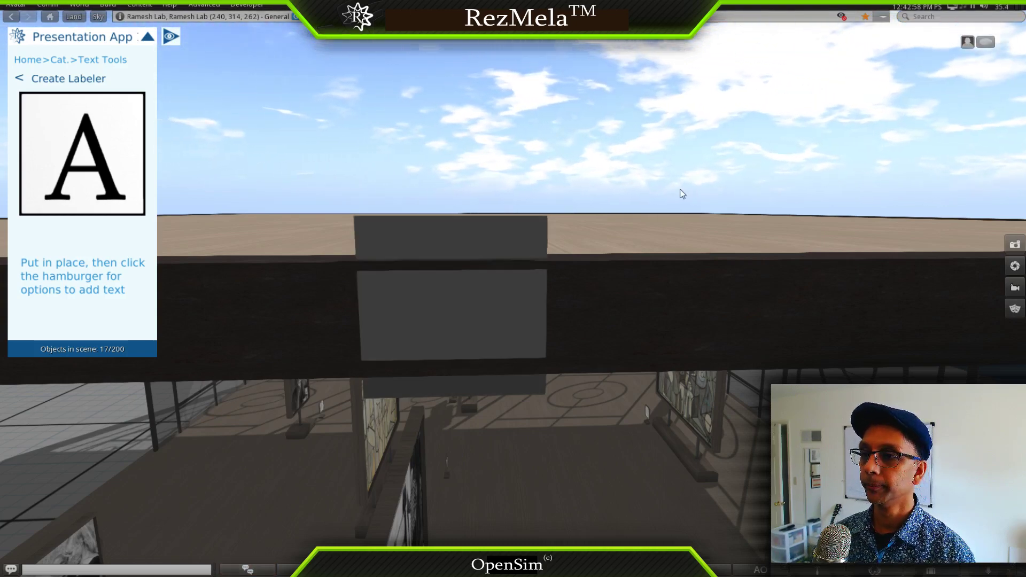
# Create another Labeler and place it on the beam above another entrance of the room
pyautogui.keyDown('alt'); pyautogui.moveTo(588, 326); pyautogui.dragTo(402, 388); pyautogui.keyUp('alt')
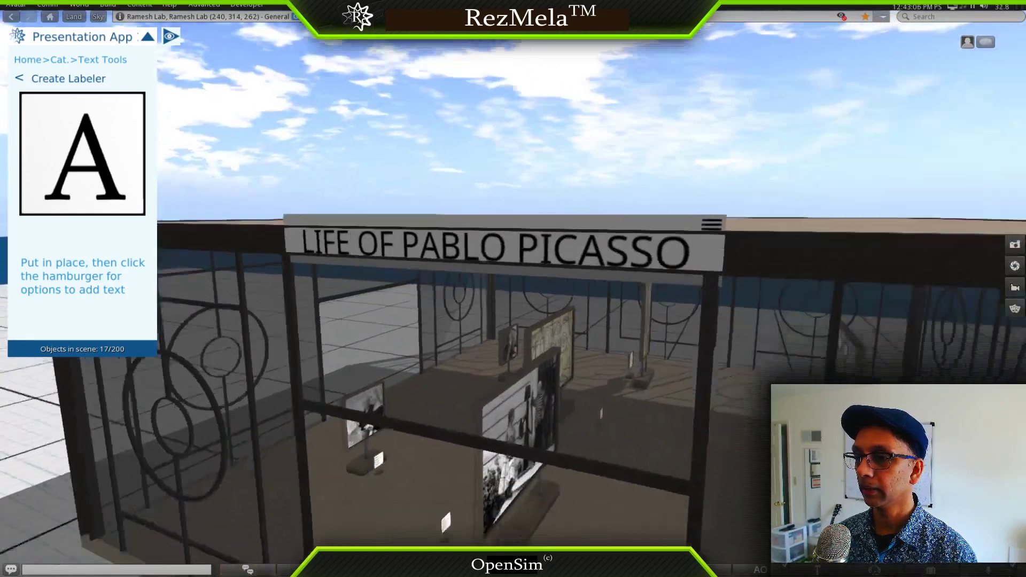
pyautogui.moveTo(516, 313)
pyautogui.keyDown('alt'); pyautogui.mouseDown()
pyautogui.moveTo(502, 369)
pyautogui.moveTo(277, 268)
pyautogui.moveTo(301, 285)
pyautogui.moveTo(531, 294)
pyautogui.moveTo(531, 358)
pyautogui.moveTo(460, 307)
pyautogui.mouseUp(); pyautogui.keyUp('alt')
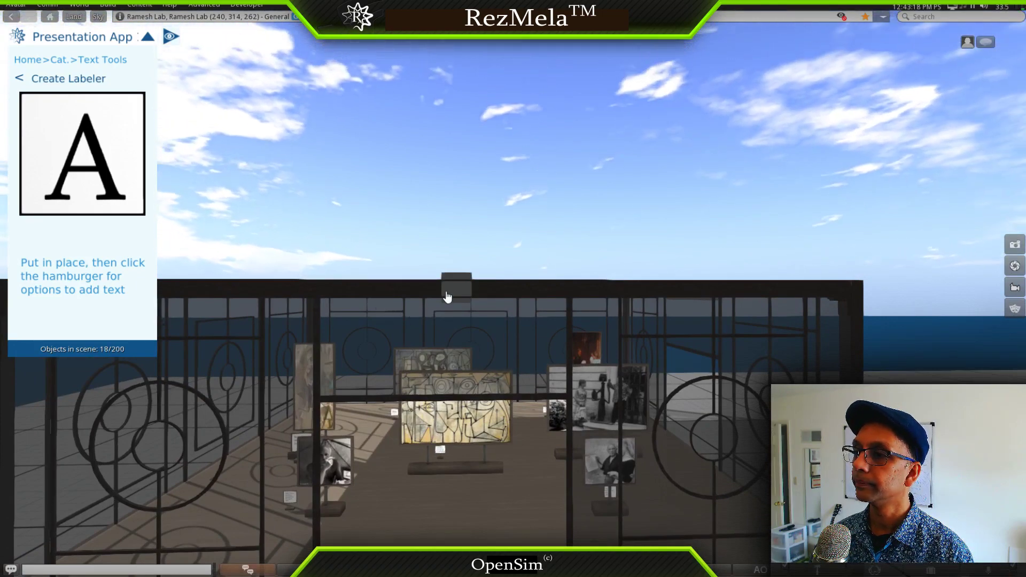
# Set the new blank Labeler's text to "PABLO PICASSO REVISITED"
pyautogui.keyDown('alt'); pyautogui.moveTo(448, 297); pyautogui.dragTo(559, 268); pyautogui.keyUp('alt')
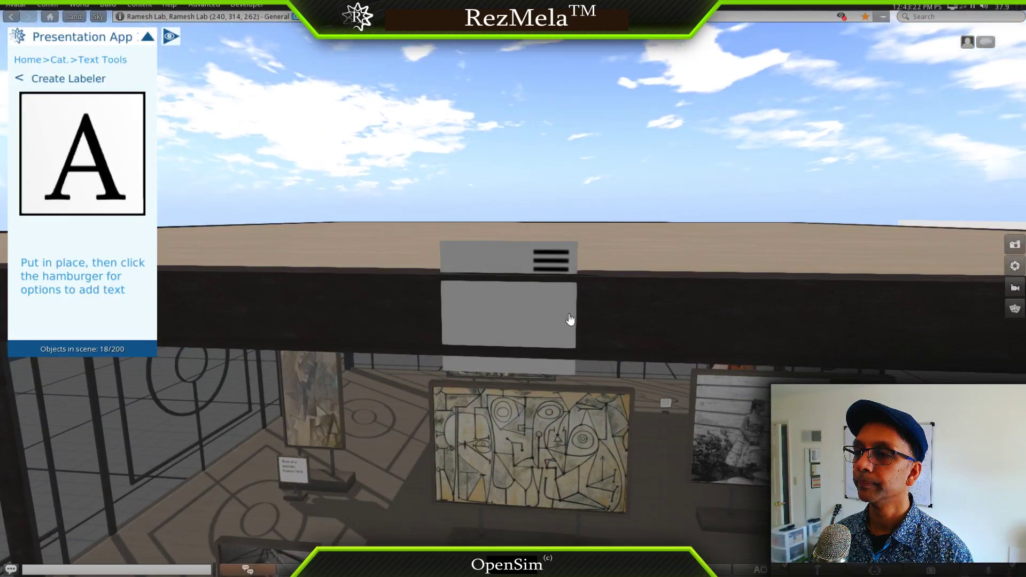
pyautogui.click(554, 272)
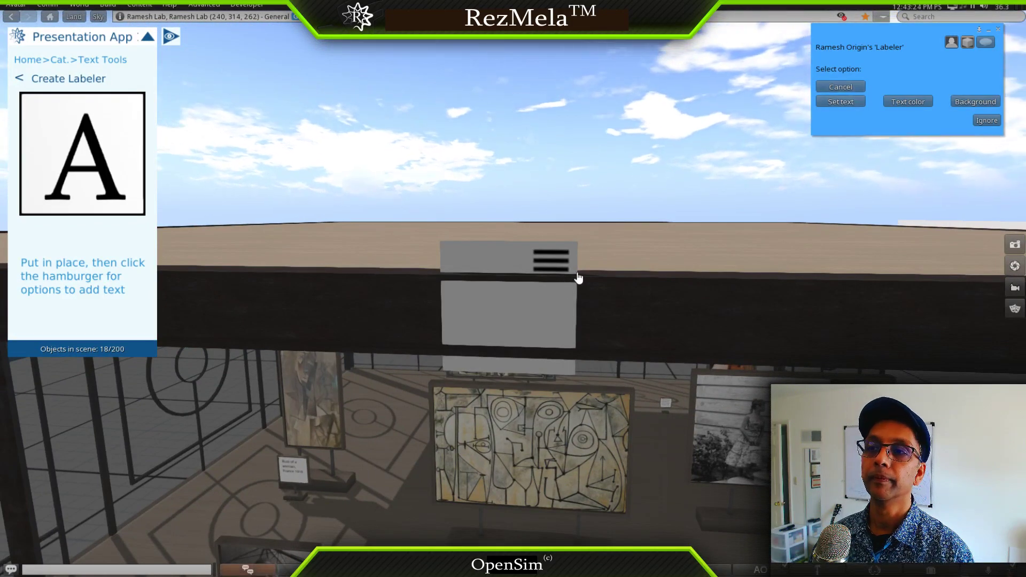
pyautogui.click(849, 102)
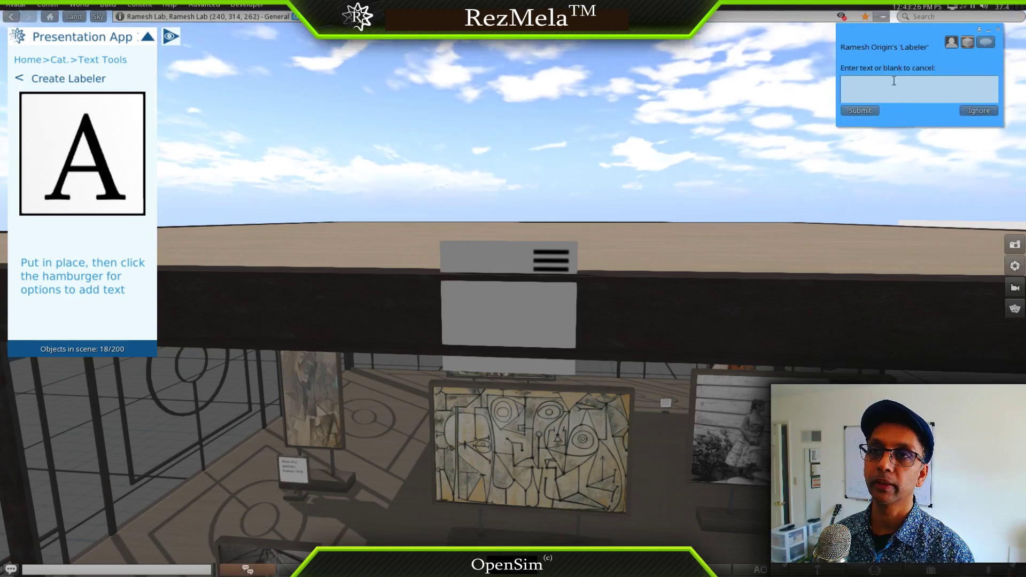
pyautogui.write('P')
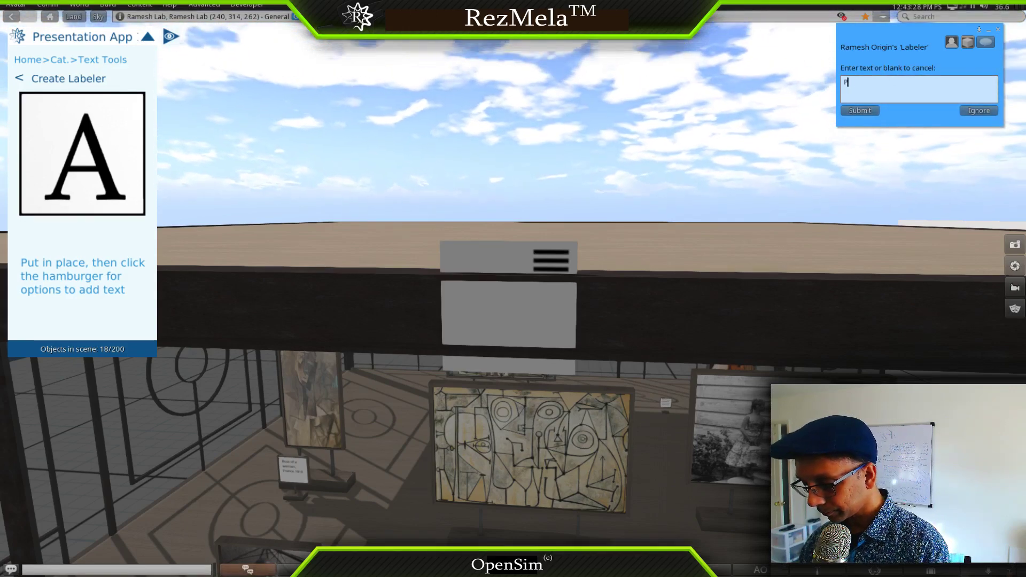
pyautogui.write('ABLO PICASSO')
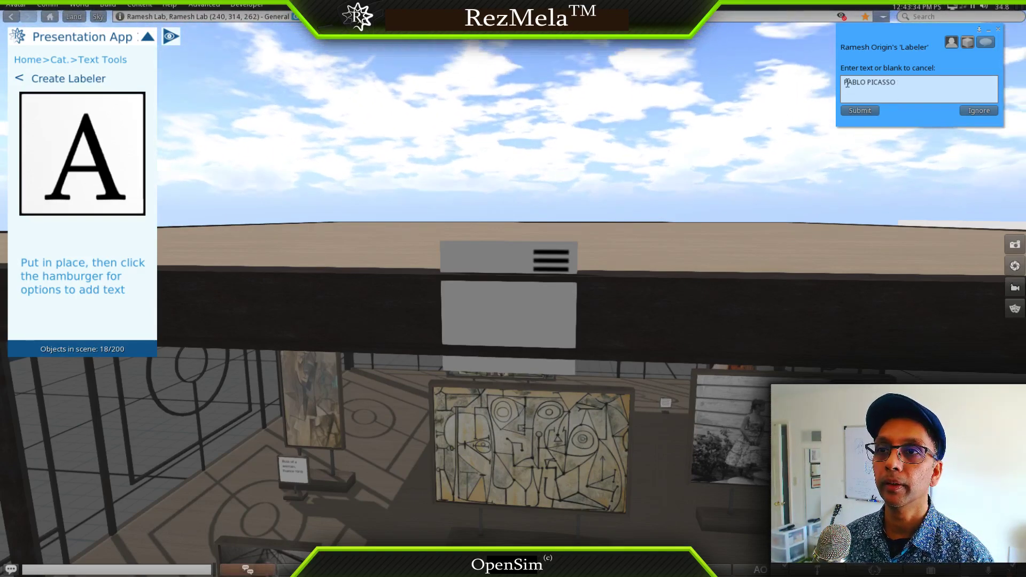
pyautogui.write('REVISITED')
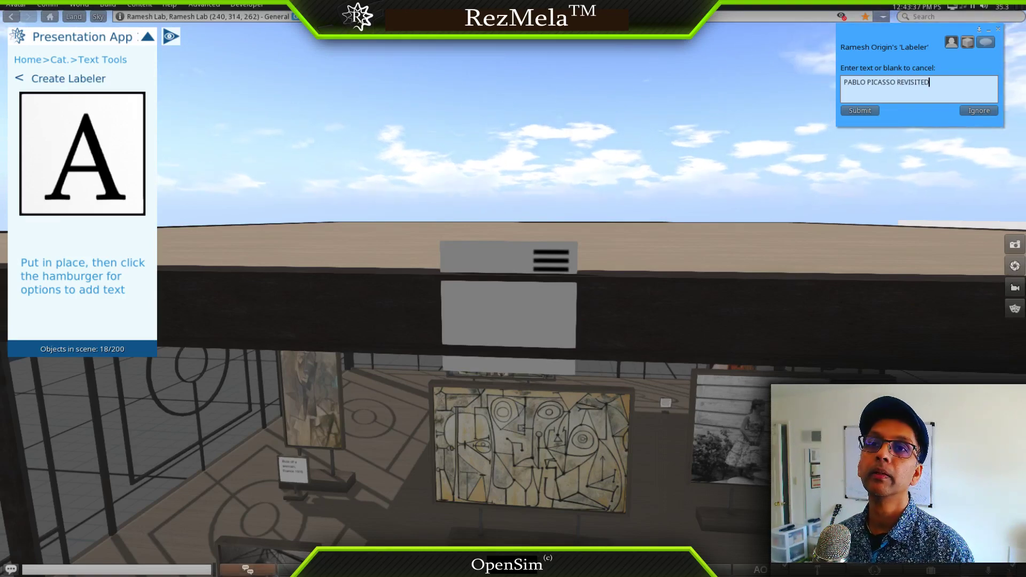
pyautogui.click(867, 112)
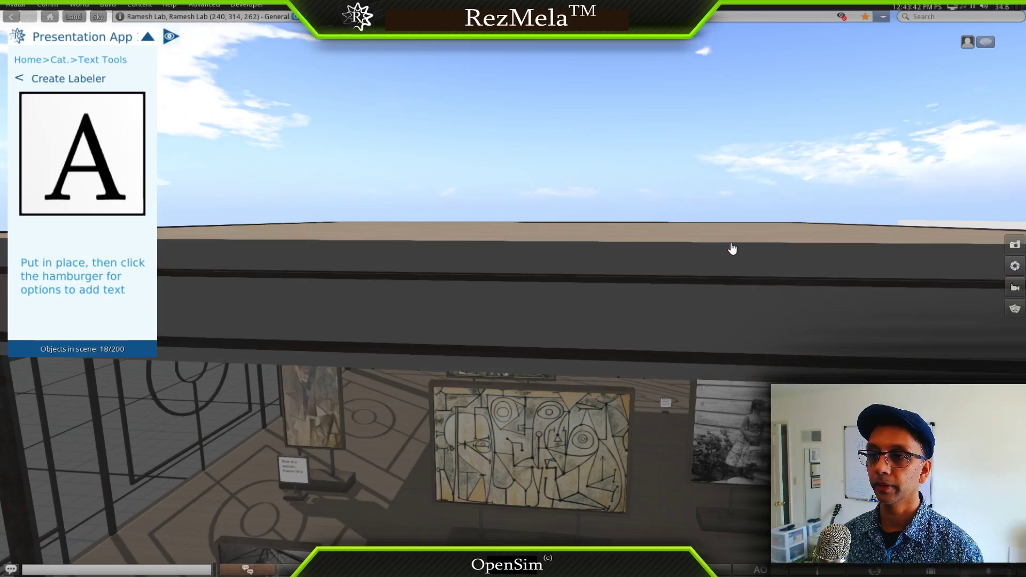
pyautogui.press('Escape')
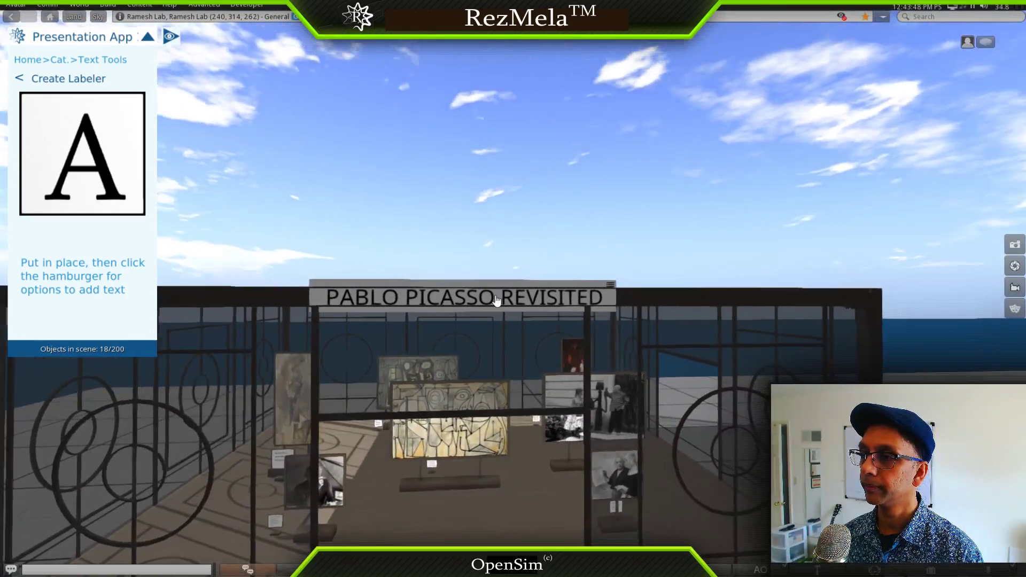
# Nudge the "PABLO PICASSO REVISITED" label left and up, using 0.1 m and 0.01 m amounts, to align it with the beam, and deselect it
pyautogui.click(496, 301)
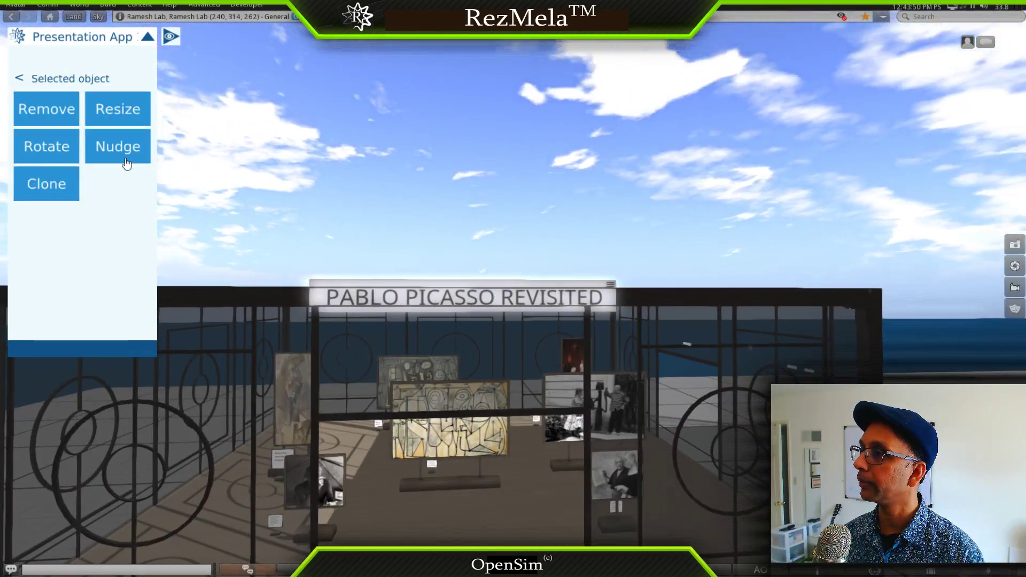
pyautogui.click(123, 155)
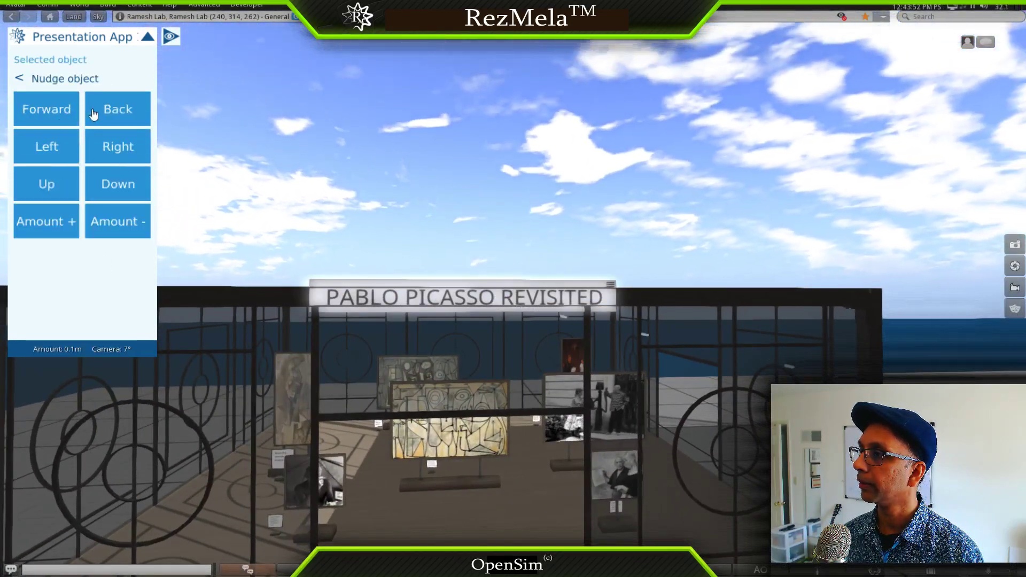
pyautogui.click(58, 155)
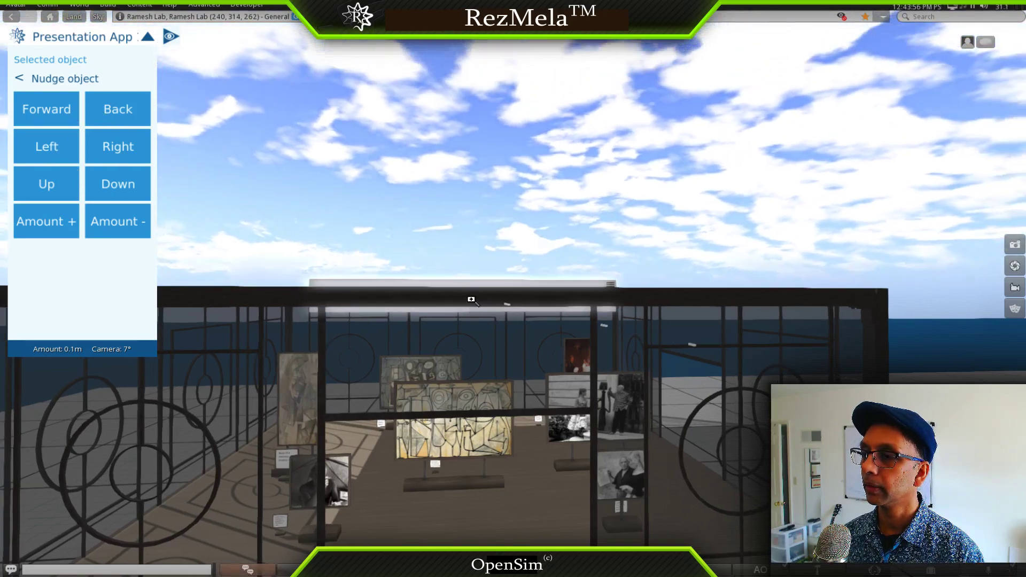
pyautogui.keyDown('ctrl'); pyautogui.keyDown('alt'); pyautogui.moveTo(471, 305); pyautogui.dragTo(439, 302); pyautogui.keyUp('alt'); pyautogui.keyUp('ctrl')
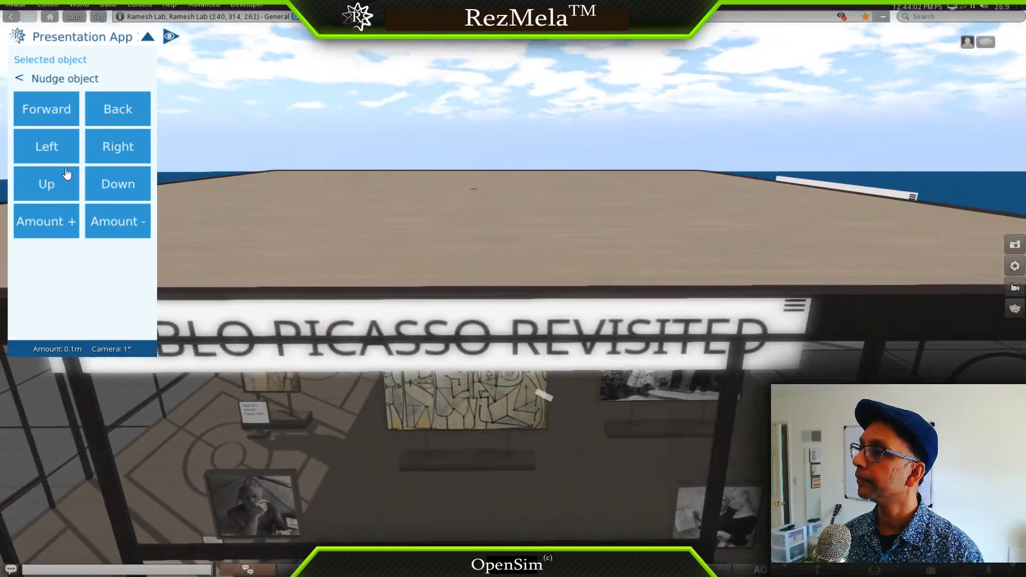
pyautogui.click(64, 186)
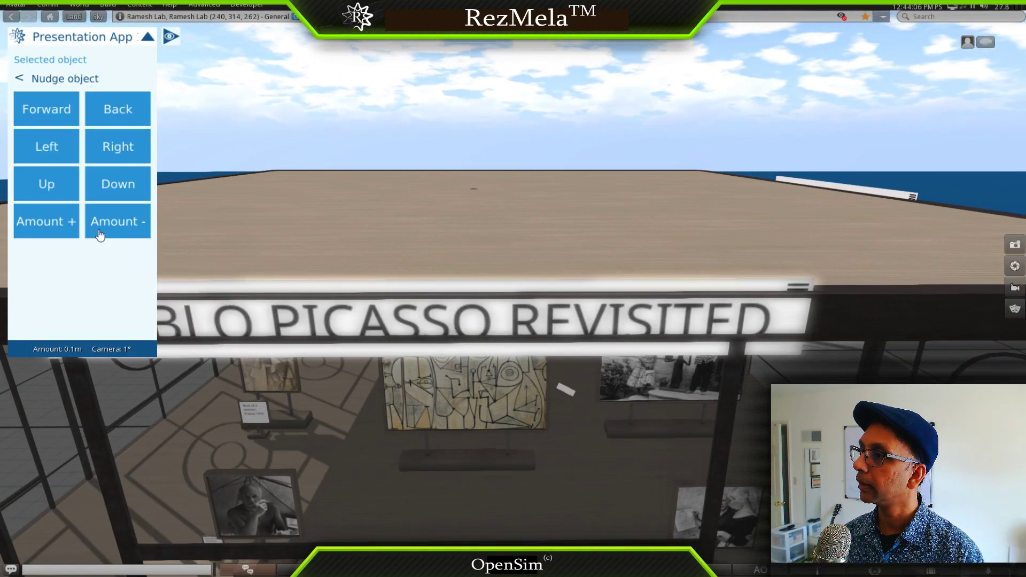
pyautogui.click(54, 195)
pyautogui.click(53, 196)
pyautogui.click(54, 195)
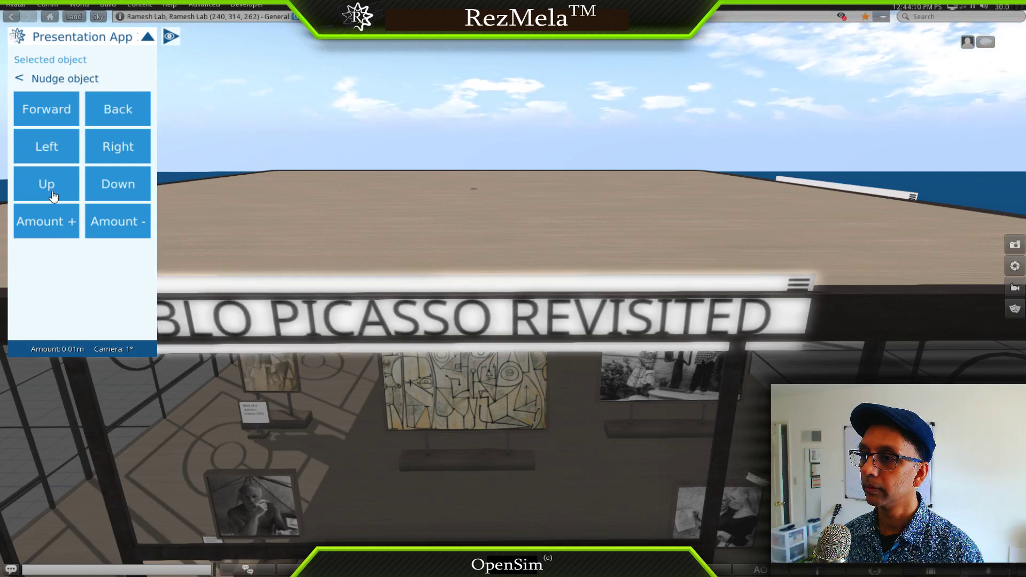
pyautogui.click(257, 292)
# Move the tall "Bust of a woman" painting from beside its text sign to the far corner of the room
pyautogui.moveTo(527, 266)
pyautogui.keyDown('alt'); pyautogui.mouseDown()
pyautogui.moveTo(503, 343)
pyautogui.moveTo(499, 321)
pyautogui.moveTo(439, 350)
pyautogui.moveTo(369, 361)
pyautogui.moveTo(473, 374)
pyautogui.moveTo(475, 300)
pyautogui.moveTo(220, 297)
pyautogui.moveTo(209, 240)
pyautogui.moveTo(179, 245)
pyautogui.moveTo(177, 342)
pyautogui.mouseUp(); pyautogui.keyUp('alt')
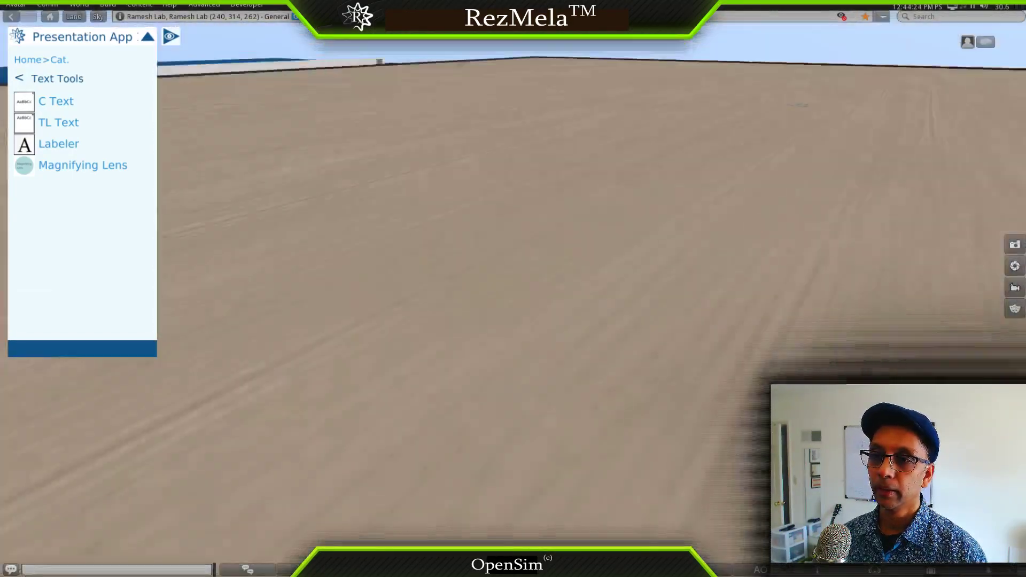
pyautogui.keyDown('alt'); pyautogui.moveTo(519, 396); pyautogui.dragTo(520, 354); pyautogui.keyUp('alt')
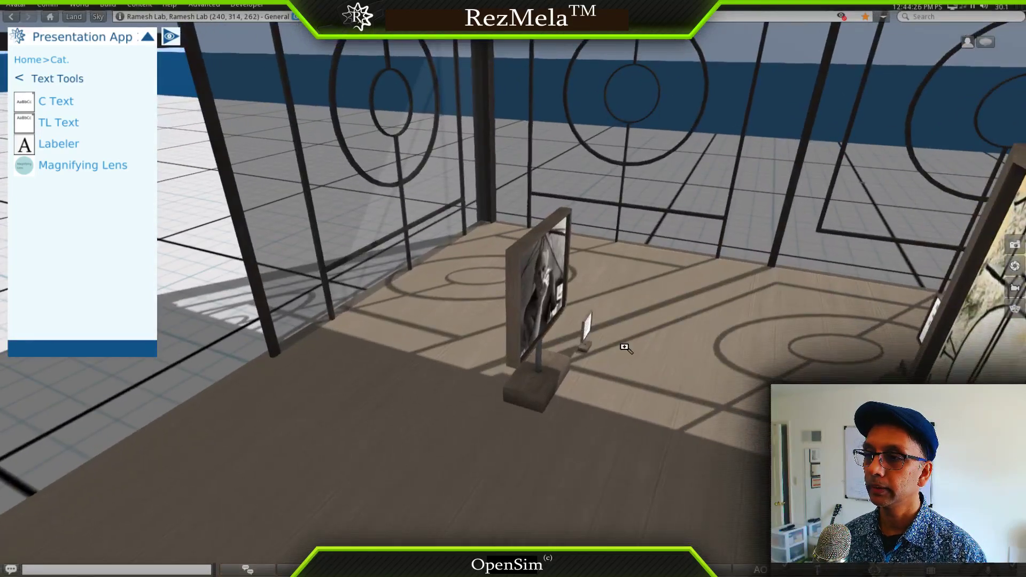
pyautogui.moveTo(627, 348)
pyautogui.keyDown('alt'); pyautogui.mouseDown()
pyautogui.moveTo(627, 428)
pyautogui.moveTo(622, 393)
pyautogui.moveTo(535, 334)
pyautogui.moveTo(535, 345)
pyautogui.moveTo(630, 395)
pyautogui.moveTo(393, 211)
pyautogui.moveTo(519, 346)
pyautogui.moveTo(520, 393)
pyautogui.mouseUp(); pyautogui.keyUp('alt')
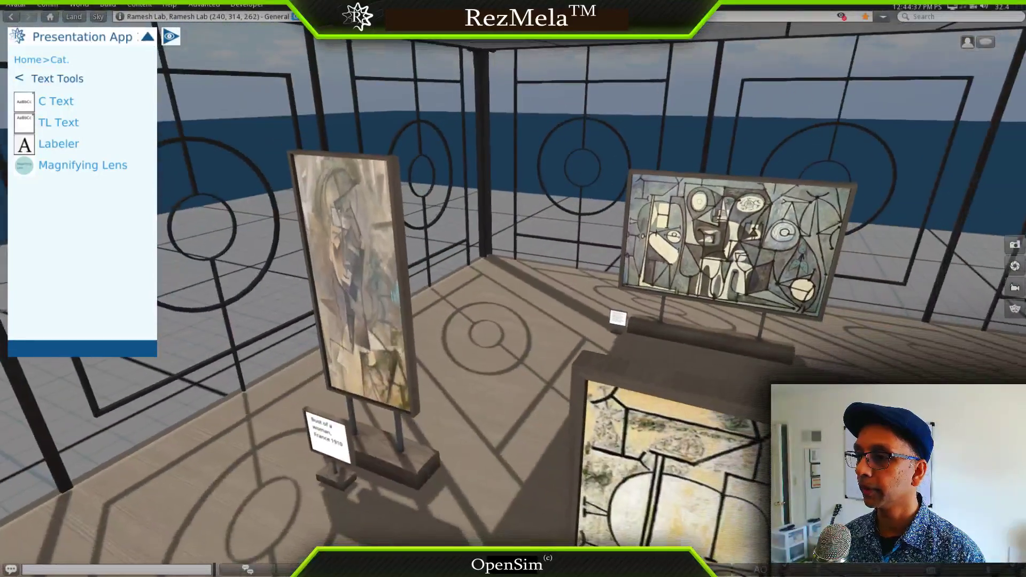
pyautogui.click(417, 461)
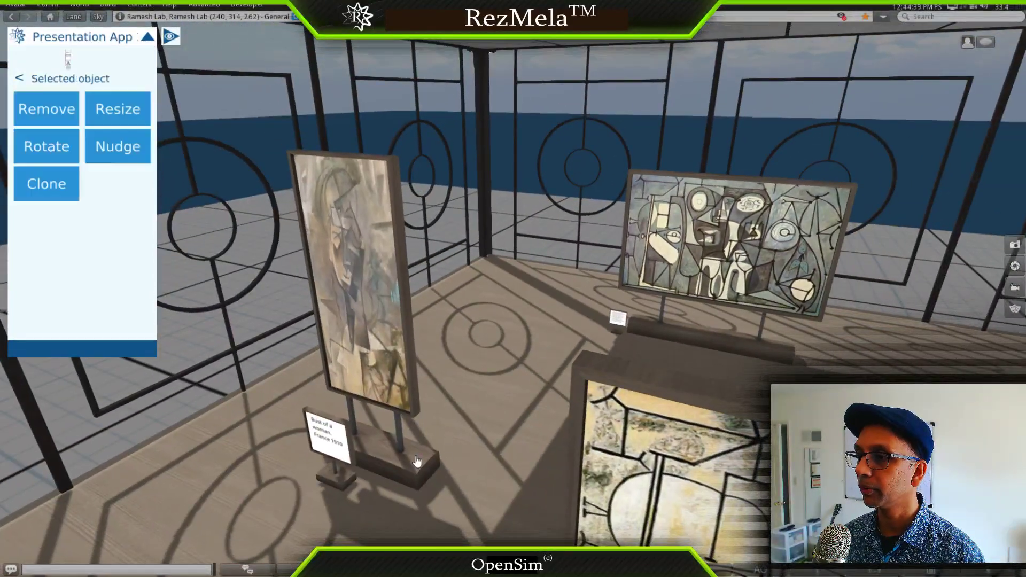
pyautogui.click(509, 299)
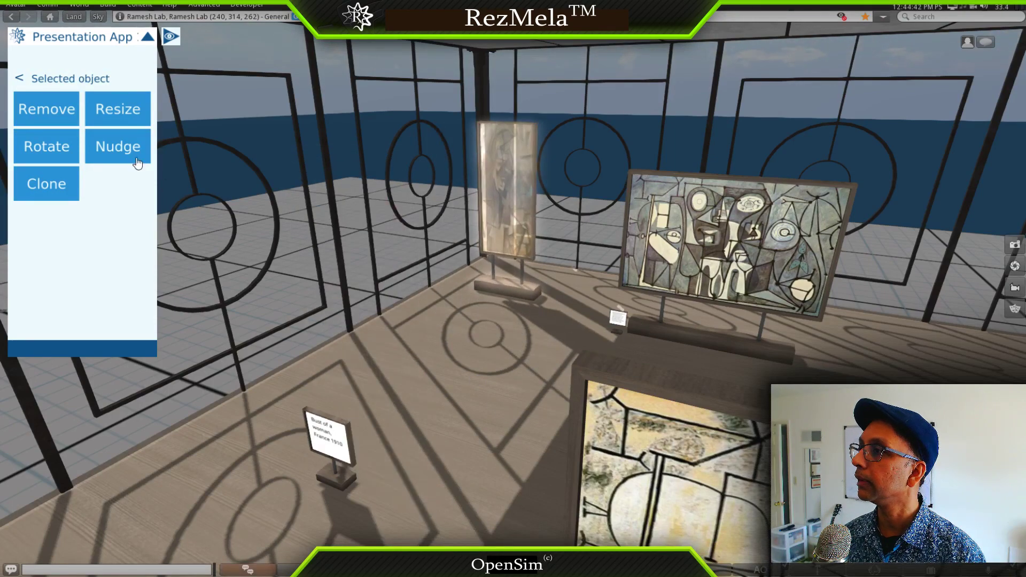
# Rotate the tall "Bust of a woman" painting in +45° steps until it faces the room from the corner
pyautogui.click(48, 145)
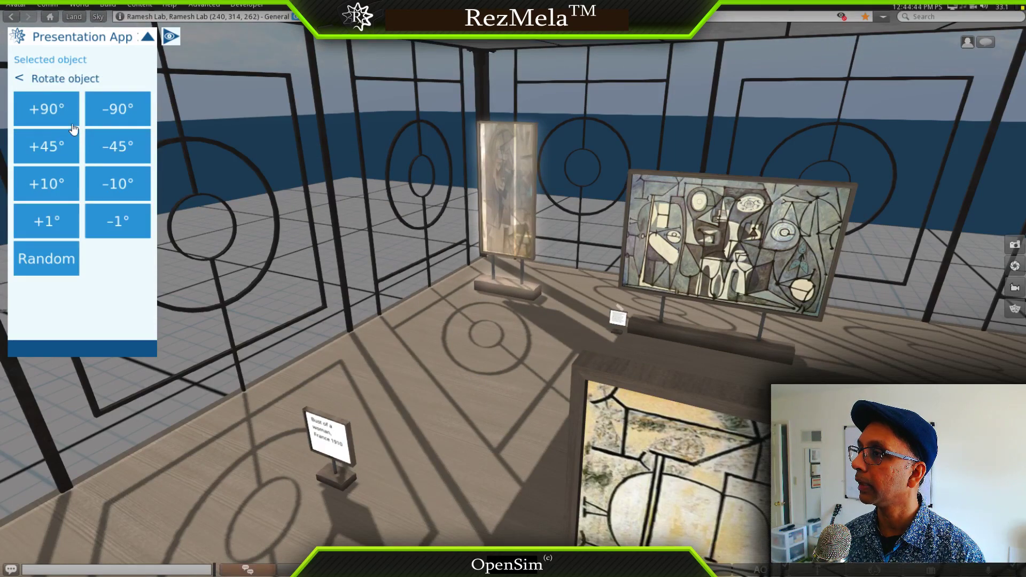
pyautogui.click(46, 151)
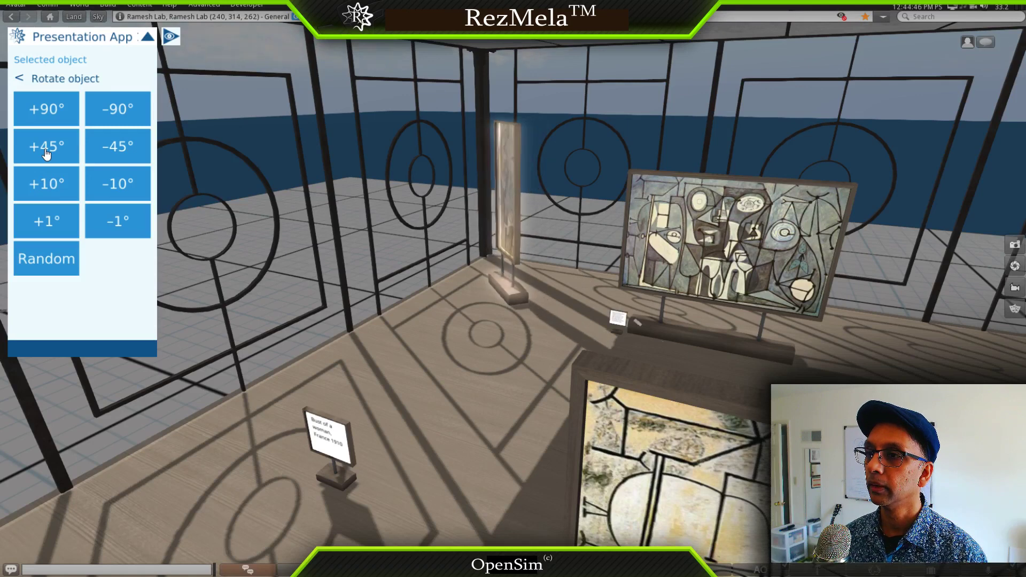
pyautogui.click(46, 150)
pyautogui.click(46, 150)
pyautogui.click(46, 152)
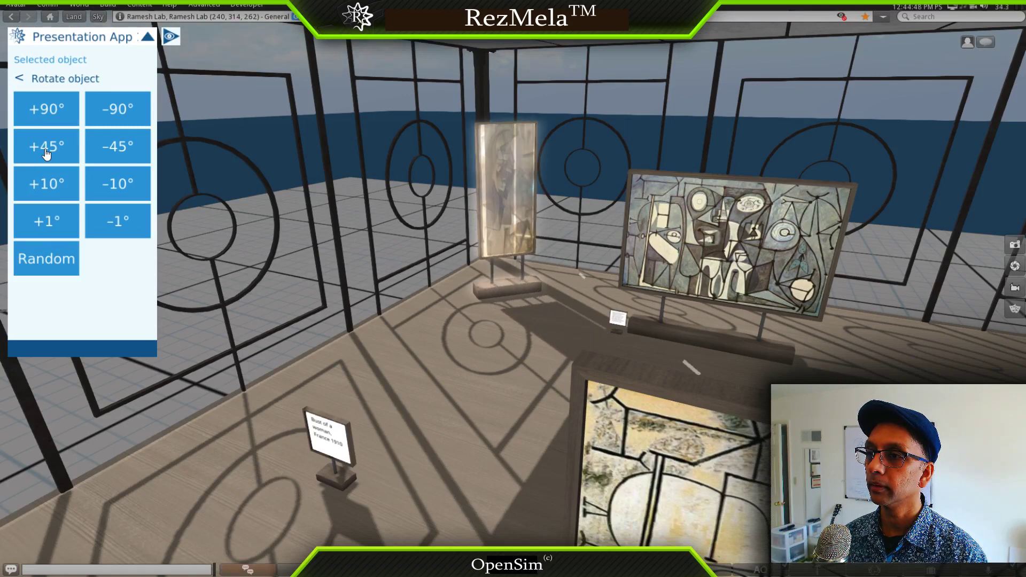
# Move the "Bust of a woman" text sign beside its painting in the corner, rotate it by -45°, and deselect it
pyautogui.click(342, 484)
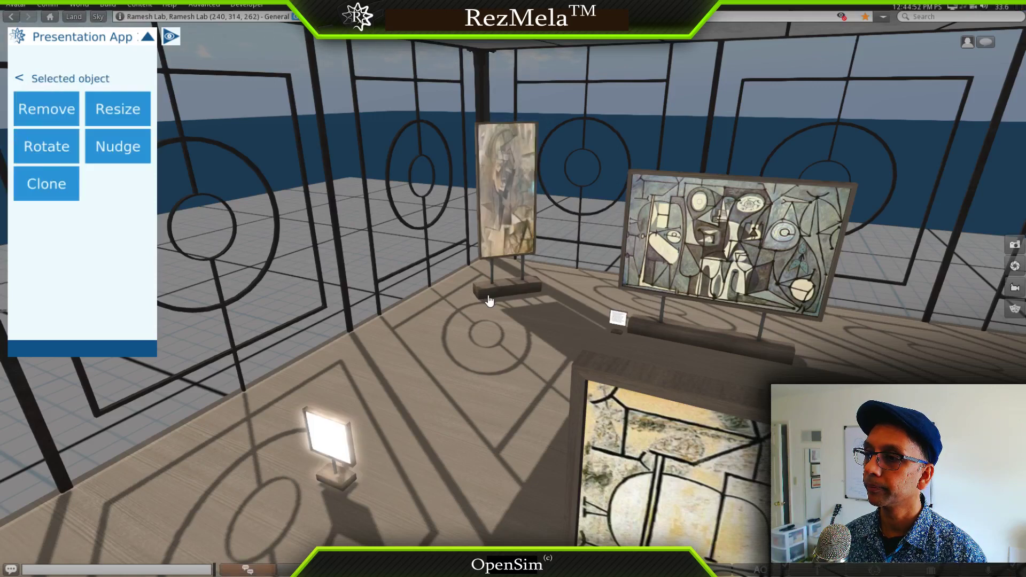
pyautogui.click(460, 313)
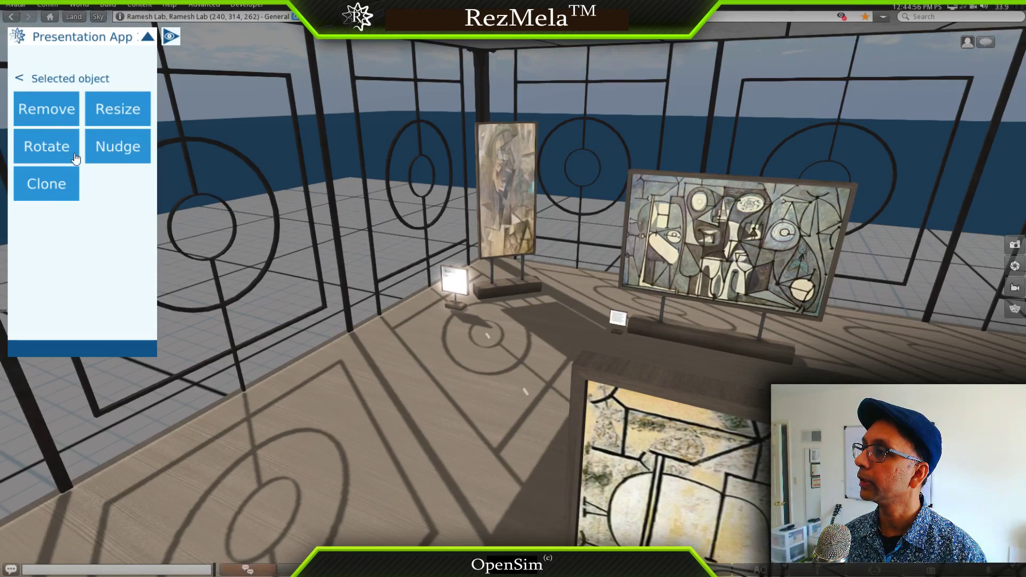
pyautogui.click(55, 154)
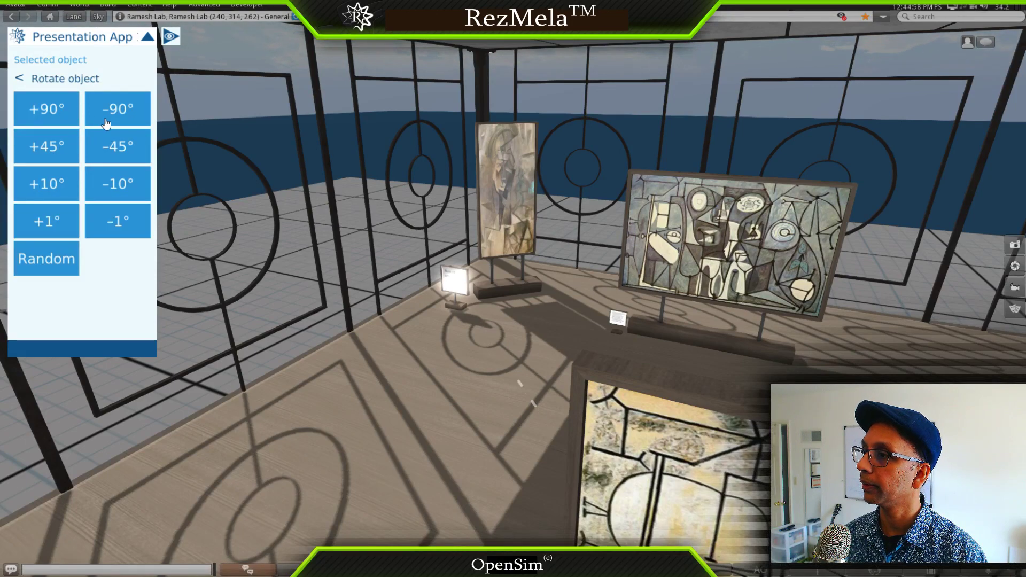
pyautogui.click(109, 151)
pyautogui.click(462, 289)
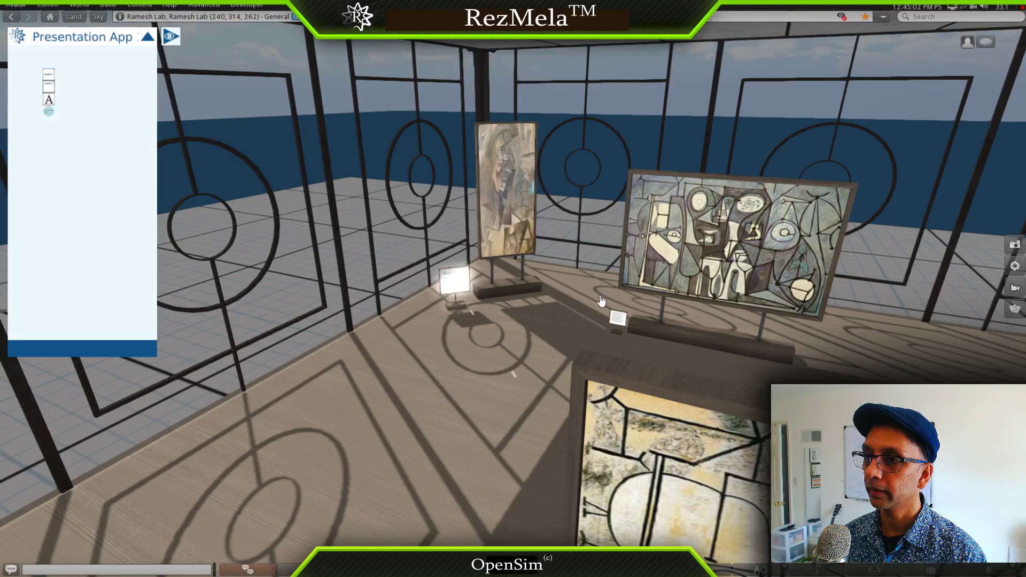
# Move the tall painting of the kneeling figure in white into its nearby corner and rotate it by +45° to face the room
pyautogui.keyDown('alt'); pyautogui.moveTo(719, 254); pyautogui.dragTo(513, 294); pyautogui.keyUp('alt')
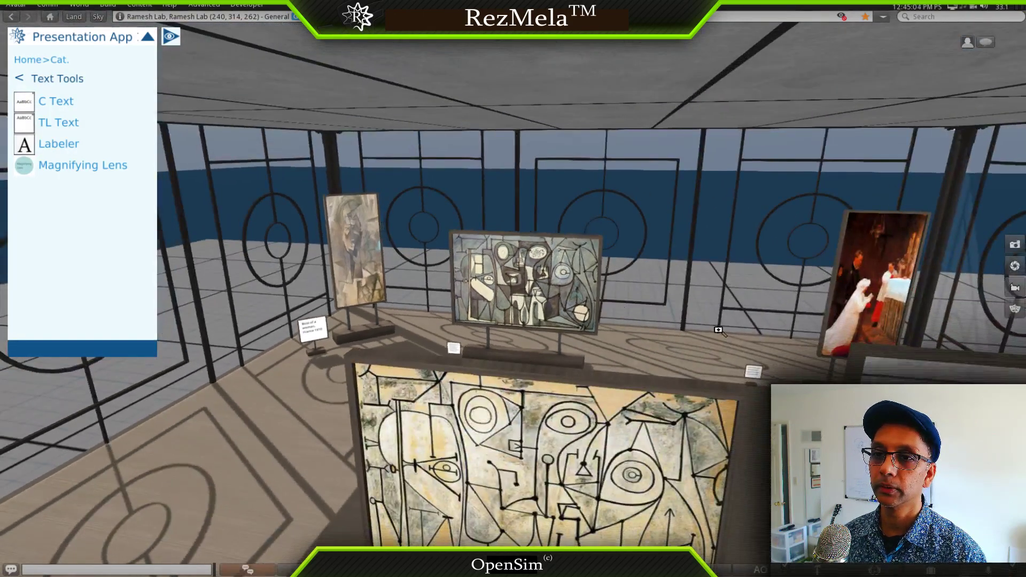
pyautogui.keyDown('alt'); pyautogui.click(856, 310); pyautogui.keyUp('alt')
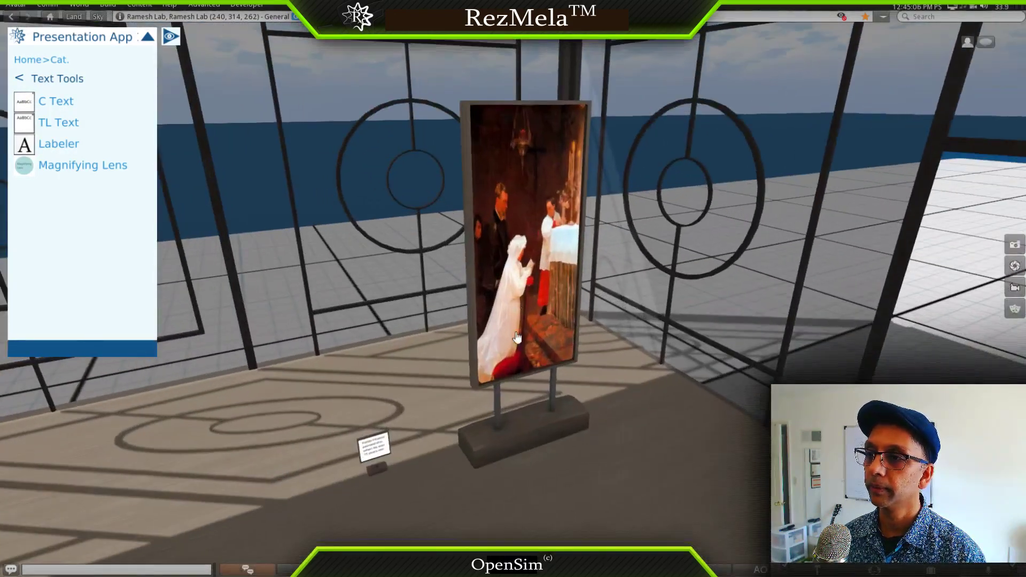
pyautogui.click(522, 357)
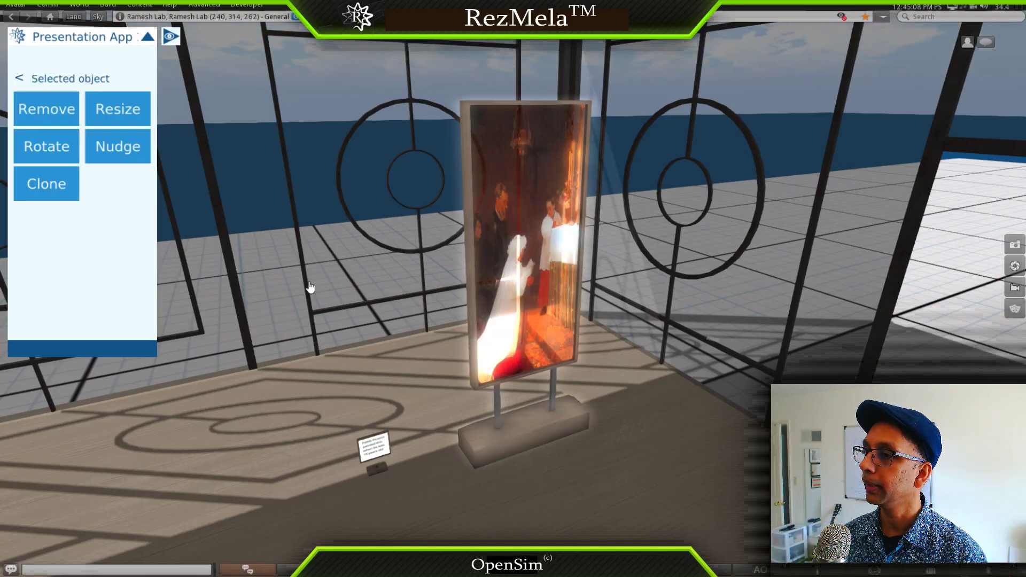
pyautogui.keyDown('alt'); pyautogui.moveTo(442, 339); pyautogui.dragTo(513, 294); pyautogui.keyUp('alt')
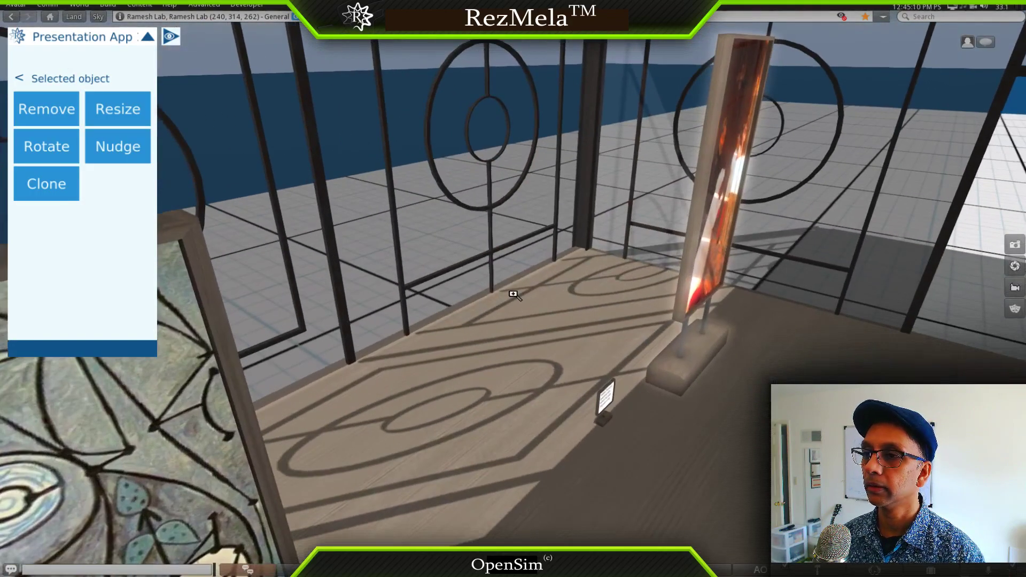
pyautogui.click(602, 313)
pyautogui.click(43, 147)
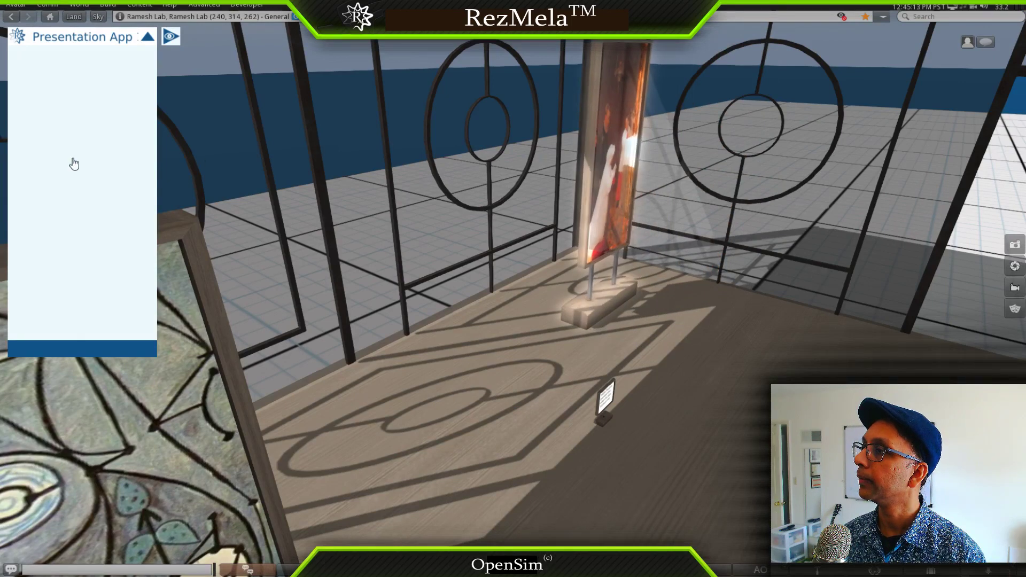
pyautogui.click(60, 152)
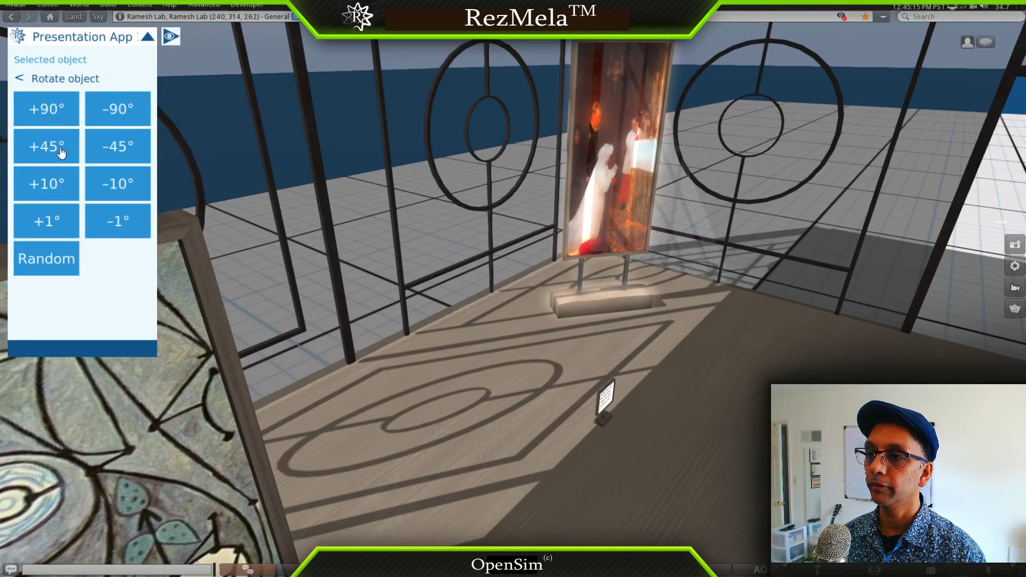
# Move the text sign beside the painting of the kneeling figure in white, rotate it by +45°, and deselect it
pyautogui.click(607, 407)
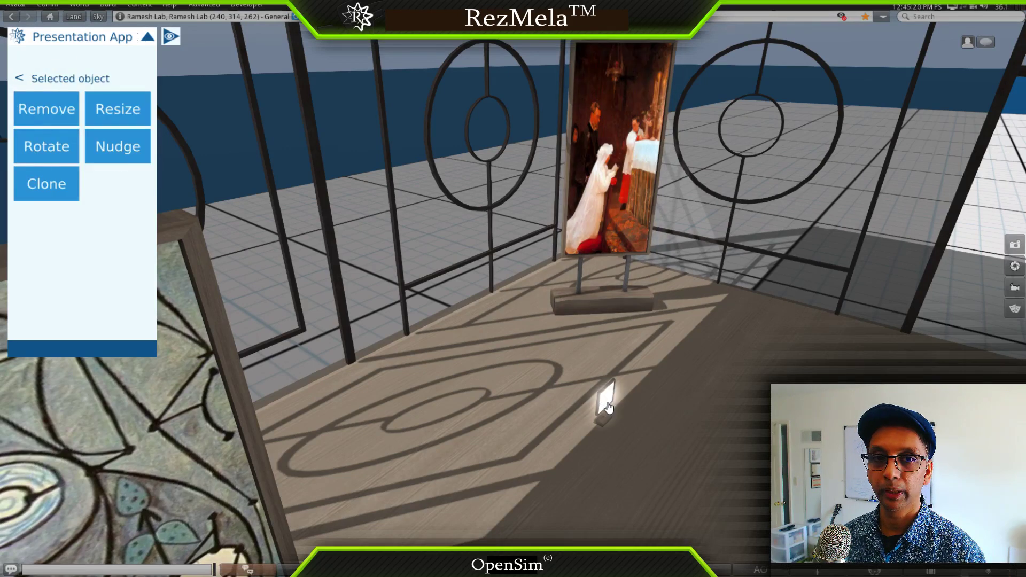
pyautogui.click(534, 357)
pyautogui.click(50, 154)
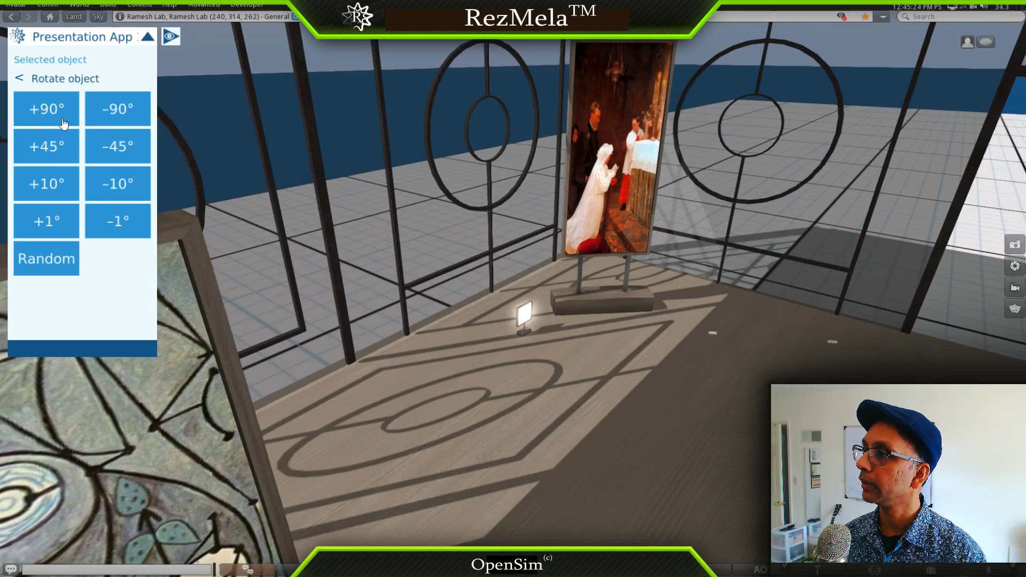
pyautogui.click(57, 160)
pyautogui.click(528, 316)
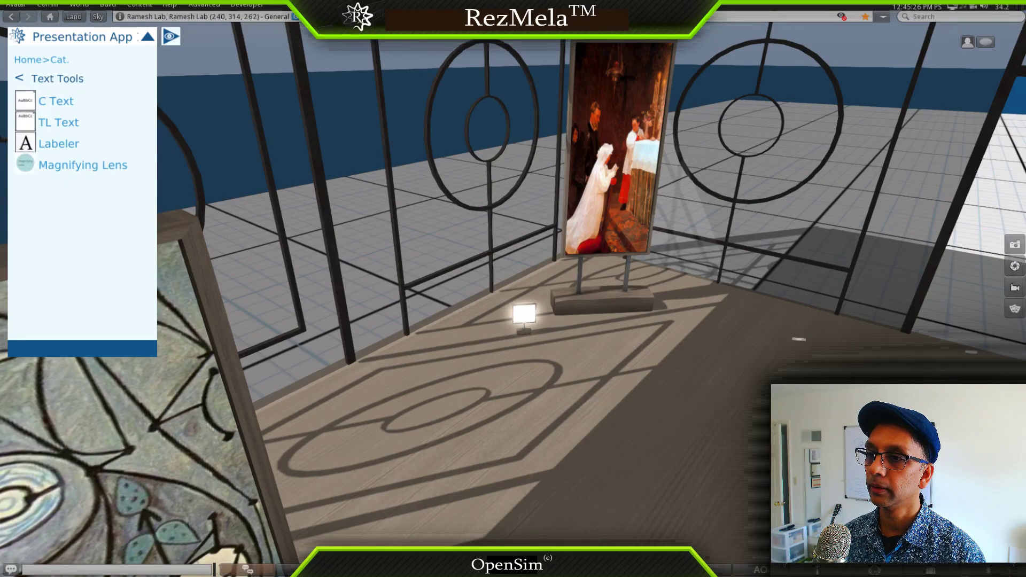
# Move the small black-and-white photo of the couple away from its text sign and rotate it in 45° steps to face the room
pyautogui.keyDown('alt'); pyautogui.moveTo(623, 398); pyautogui.dragTo(529, 290); pyautogui.keyUp('alt')
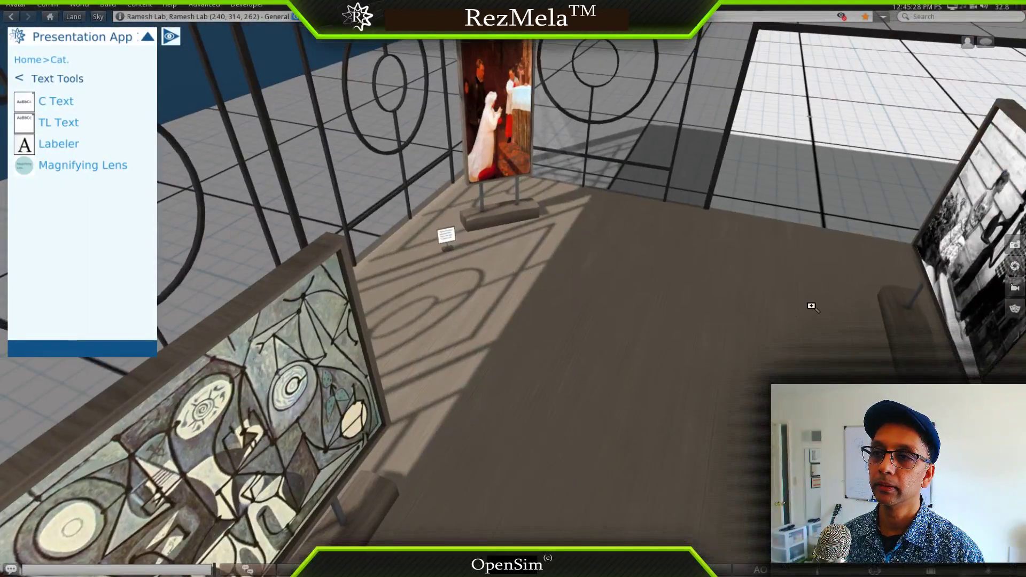
pyautogui.moveTo(811, 307)
pyautogui.keyDown('alt'); pyautogui.mouseDown()
pyautogui.moveTo(829, 236)
pyautogui.moveTo(882, 305)
pyautogui.moveTo(920, 308)
pyautogui.moveTo(909, 364)
pyautogui.moveTo(850, 320)
pyautogui.moveTo(759, 321)
pyautogui.mouseUp(); pyautogui.keyUp('alt')
pyautogui.moveTo(563, 288)
pyautogui.keyDown('alt'); pyautogui.mouseDown()
pyautogui.moveTo(553, 240)
pyautogui.moveTo(534, 308)
pyautogui.moveTo(516, 325)
pyautogui.mouseUp(); pyautogui.keyUp('alt')
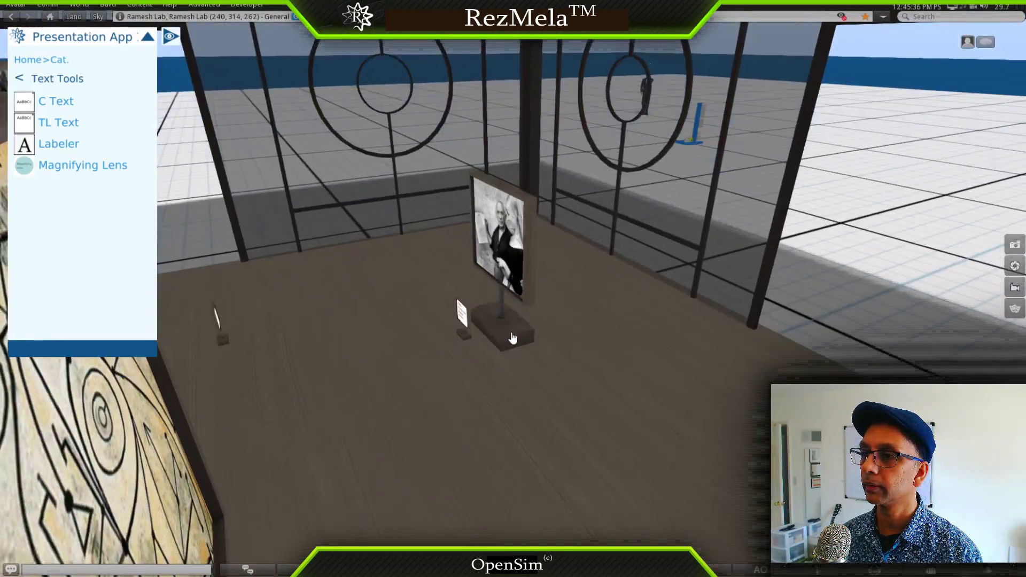
pyautogui.click(512, 338)
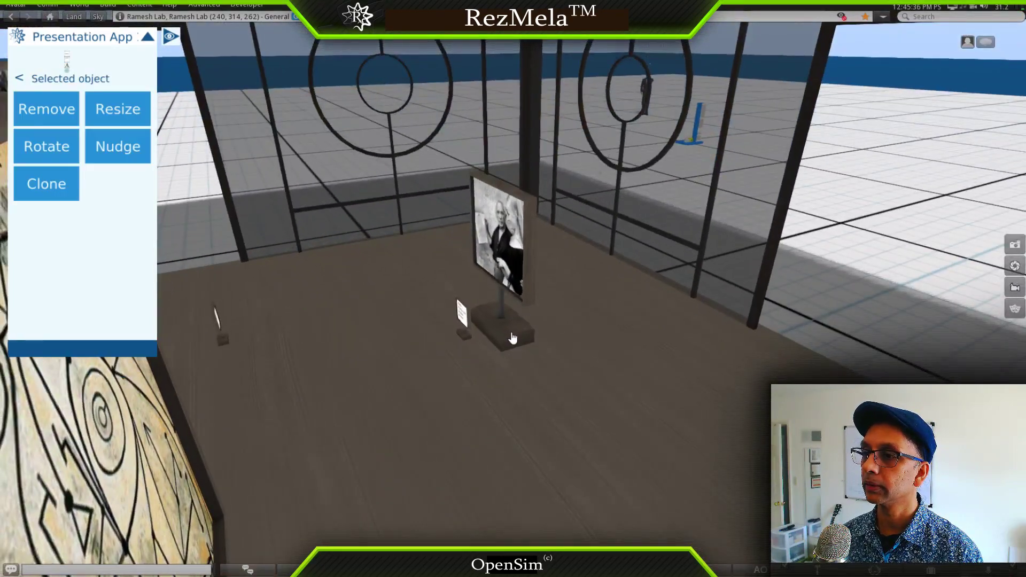
pyautogui.click(422, 305)
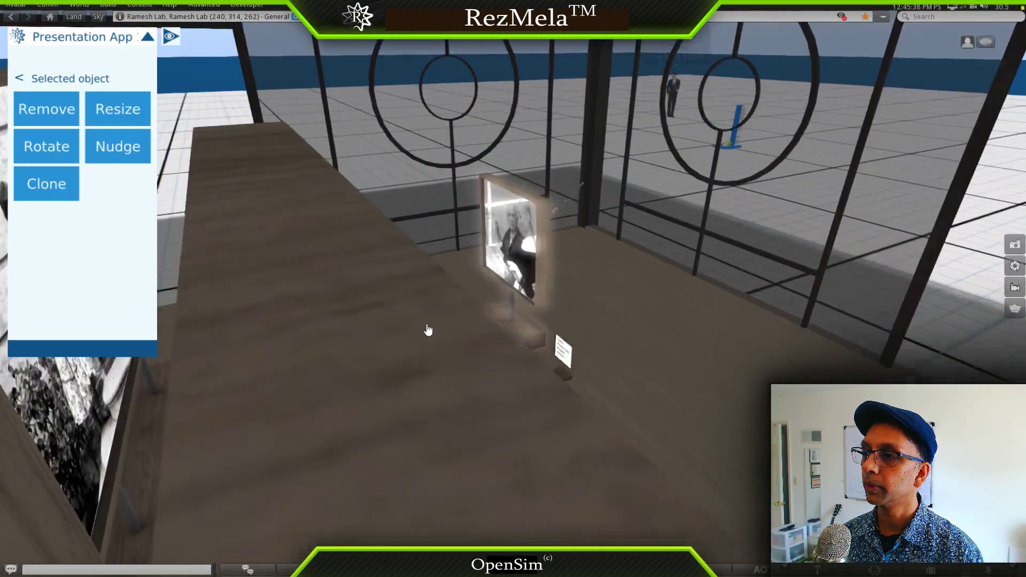
pyautogui.click(48, 149)
pyautogui.click(43, 156)
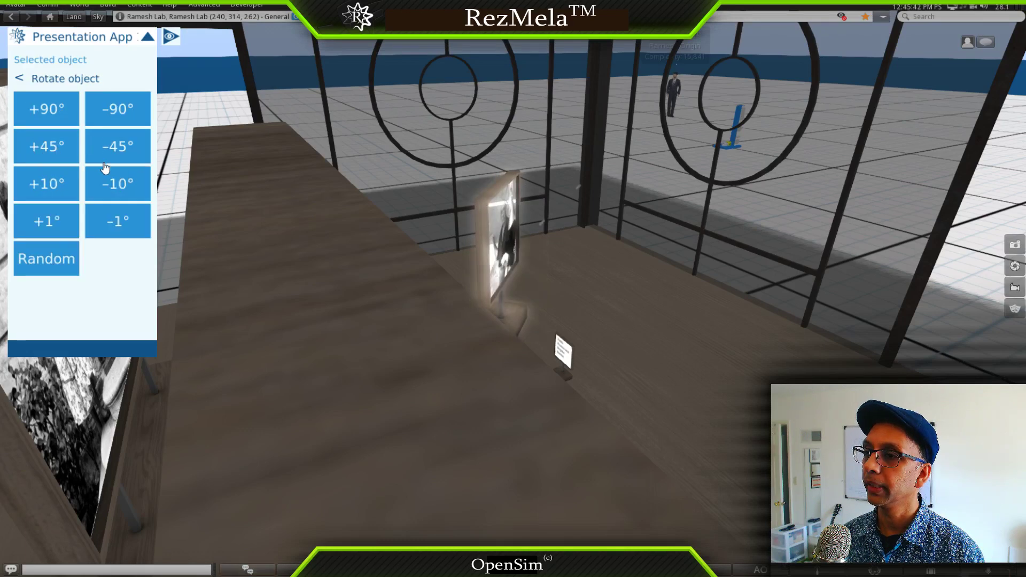
pyautogui.click(45, 158)
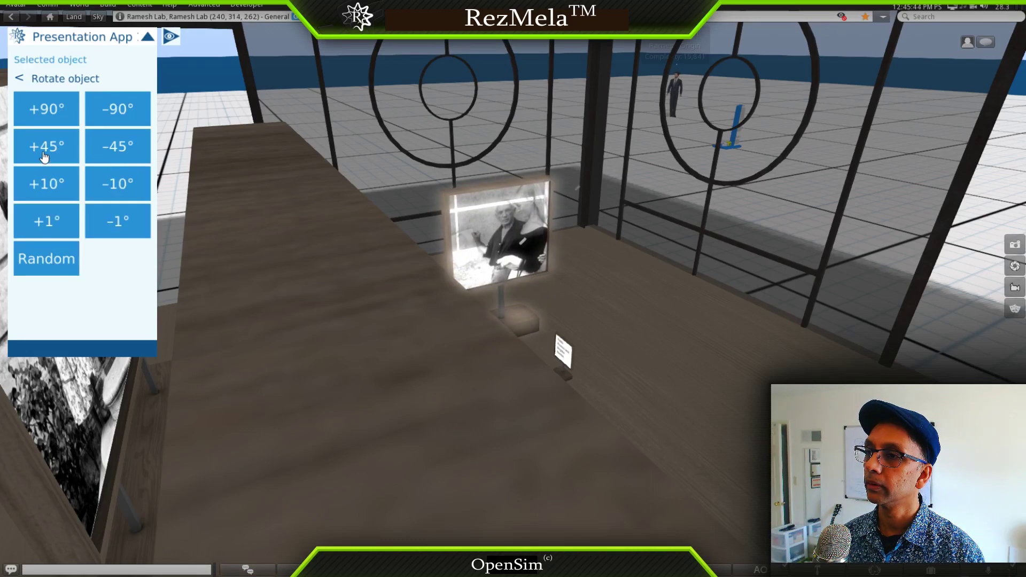
pyautogui.click(44, 156)
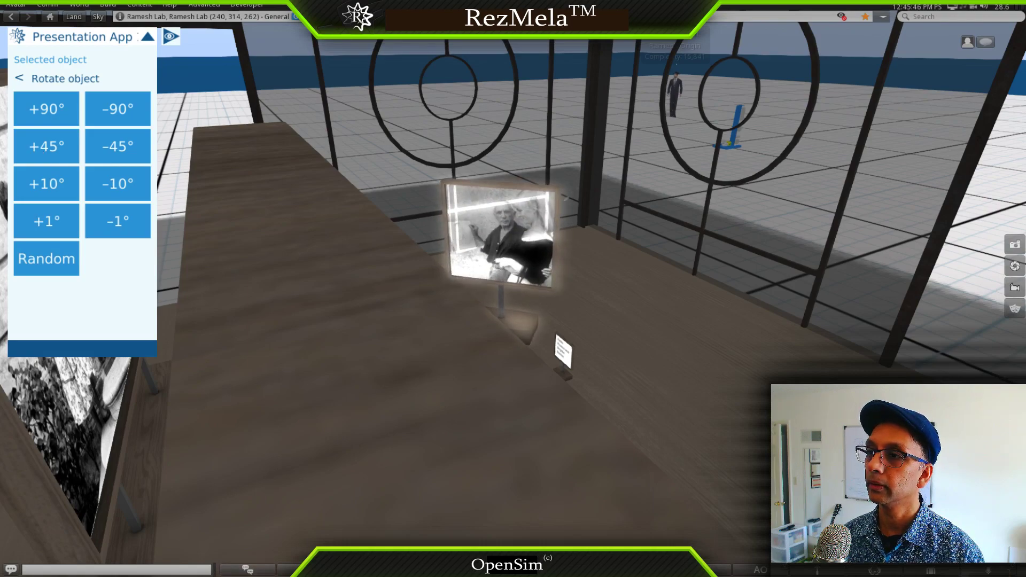
# Move the small photo of the couple closer into the glass corner behind it
pyautogui.keyDown('alt'); pyautogui.moveTo(433, 236); pyautogui.dragTo(425, 321); pyautogui.keyUp('alt')
pyautogui.keyDown('alt'); pyautogui.moveTo(721, 358); pyautogui.dragTo(603, 349); pyautogui.keyUp('alt')
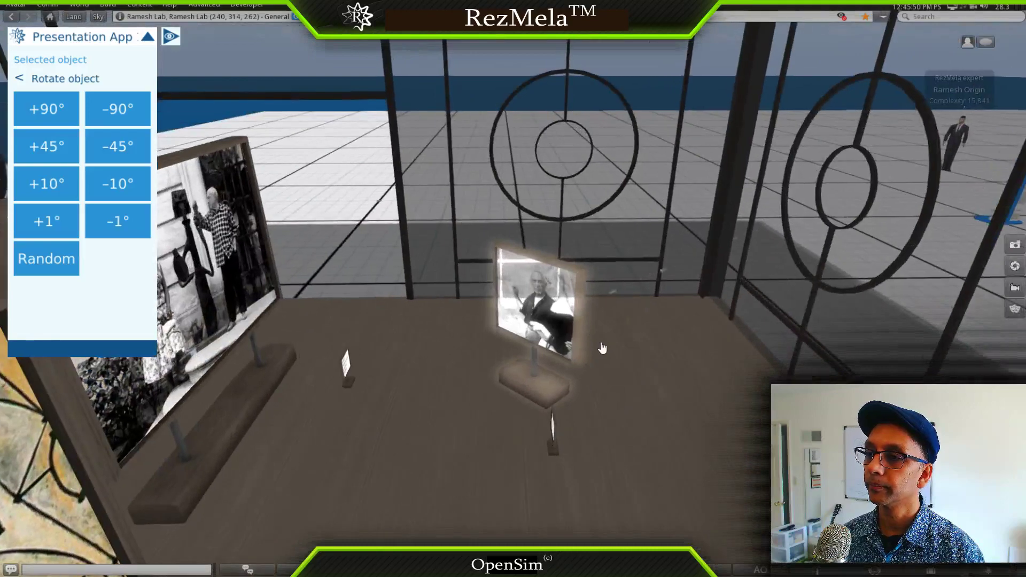
pyautogui.click(596, 334)
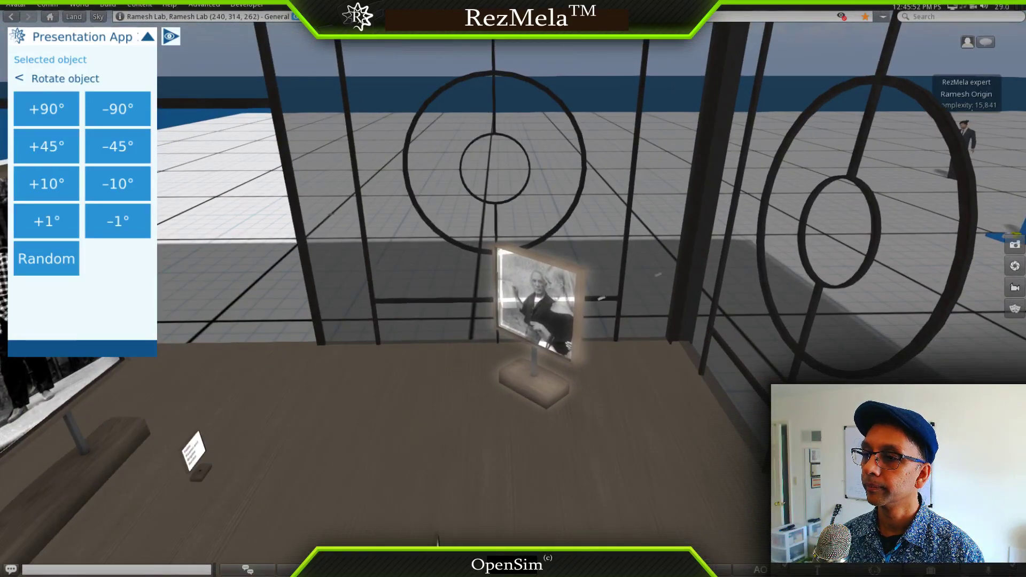
# Move the couple photo's text sign beside its stand, rotate it to face the room, and deselect it
pyautogui.keyDown('ctrl'); pyautogui.keyDown('alt'); pyautogui.moveTo(470, 347); pyautogui.dragTo(531, 379); pyautogui.keyUp('alt'); pyautogui.keyUp('ctrl')
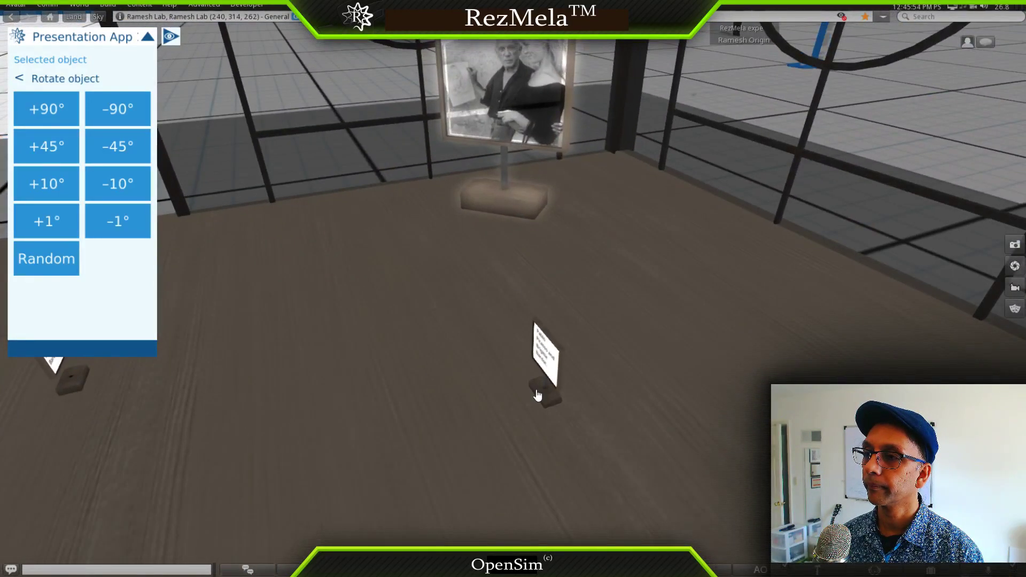
pyautogui.click(538, 396)
pyautogui.click(433, 213)
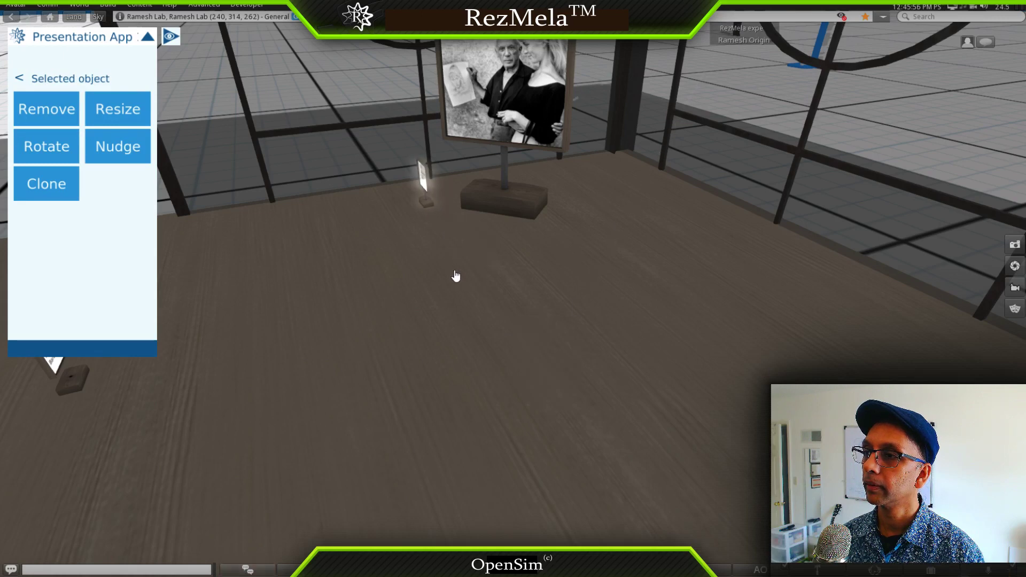
pyautogui.click(61, 145)
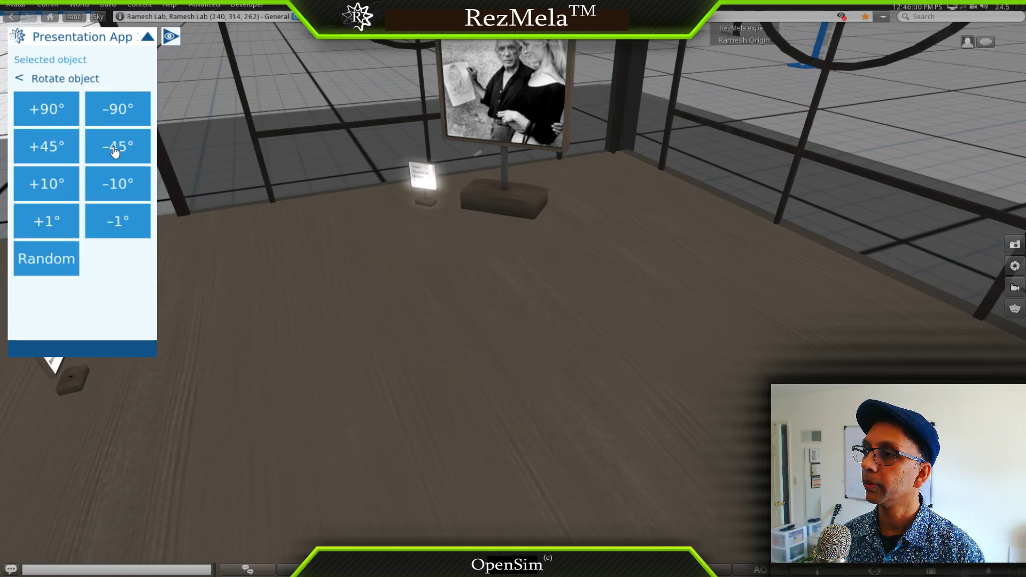
pyautogui.click(421, 184)
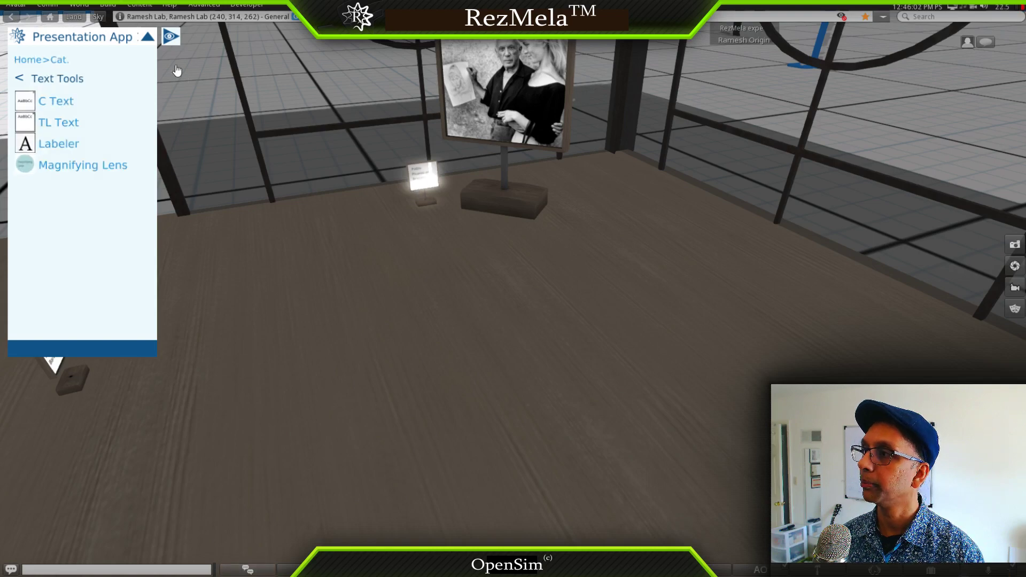
# Move the black-and-white photo of Picasso smoking into its nearby corner and rotate it by +45° to face the room
pyautogui.keyDown('alt'); pyautogui.moveTo(524, 179); pyautogui.dragTo(526, 333); pyautogui.keyUp('alt')
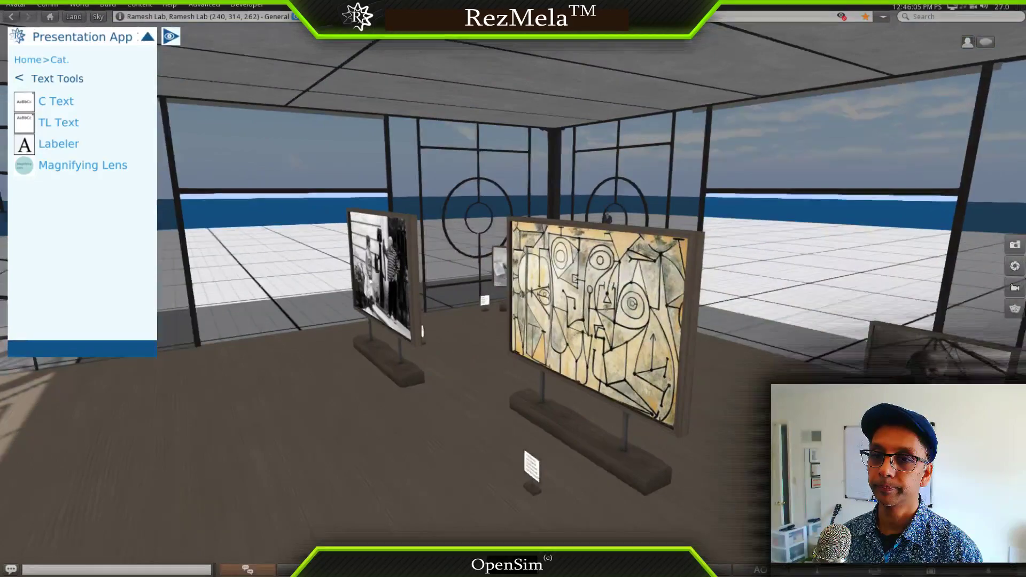
pyautogui.keyDown('alt'); pyautogui.click(912, 342); pyautogui.keyUp('alt')
pyautogui.keyDown('alt'); pyautogui.moveTo(537, 281); pyautogui.dragTo(558, 295); pyautogui.keyUp('alt')
pyautogui.moveTo(355, 281)
pyautogui.keyDown('alt'); pyautogui.mouseDown()
pyautogui.moveTo(268, 294)
pyautogui.moveTo(96, 289)
pyautogui.mouseUp(); pyautogui.keyUp('alt')
pyautogui.moveTo(513, 294)
pyautogui.keyDown('alt'); pyautogui.mouseDown()
pyautogui.moveTo(454, 297)
pyautogui.moveTo(452, 273)
pyautogui.moveTo(598, 251)
pyautogui.moveTo(364, 236)
pyautogui.moveTo(246, 257)
pyautogui.mouseUp(); pyautogui.keyUp('alt')
pyautogui.keyDown('alt'); pyautogui.moveTo(786, 363); pyautogui.dragTo(684, 374); pyautogui.keyUp('alt')
pyautogui.keyDown('ctrl'); pyautogui.keyDown('alt'); pyautogui.moveTo(510, 357); pyautogui.dragTo(526, 367); pyautogui.keyUp('alt'); pyautogui.keyUp('ctrl')
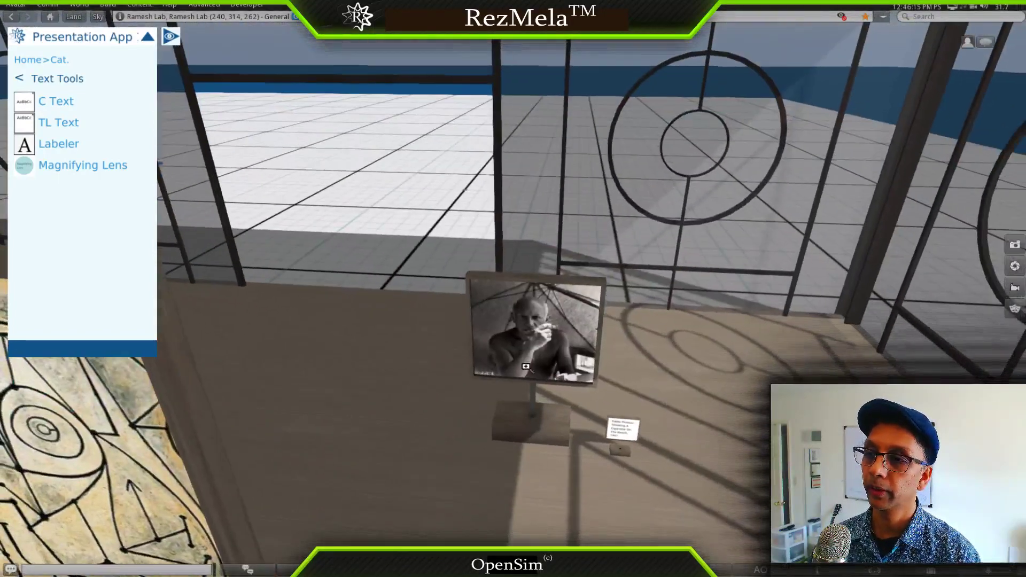
pyautogui.click(546, 423)
pyautogui.click(750, 403)
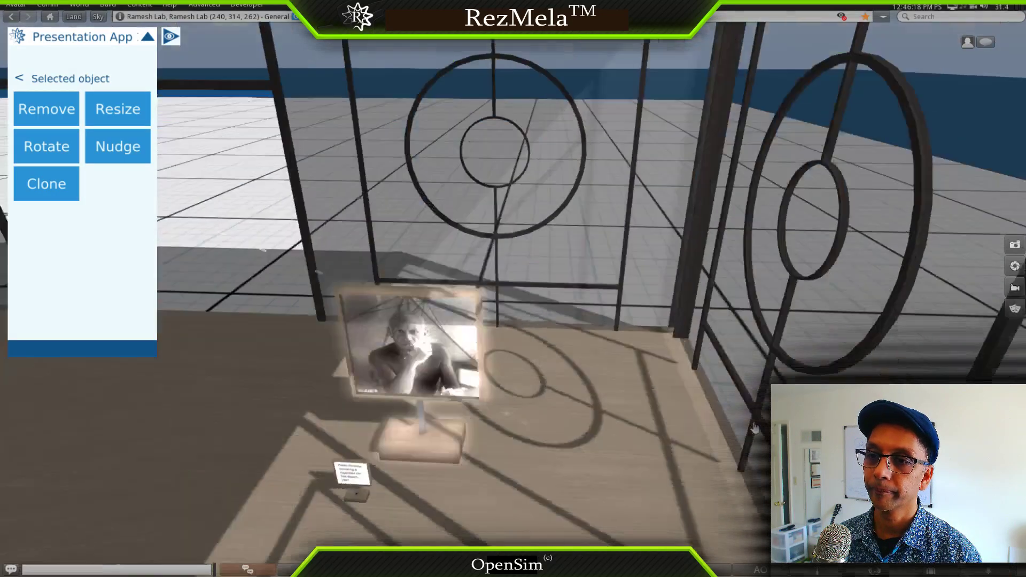
pyautogui.click(57, 150)
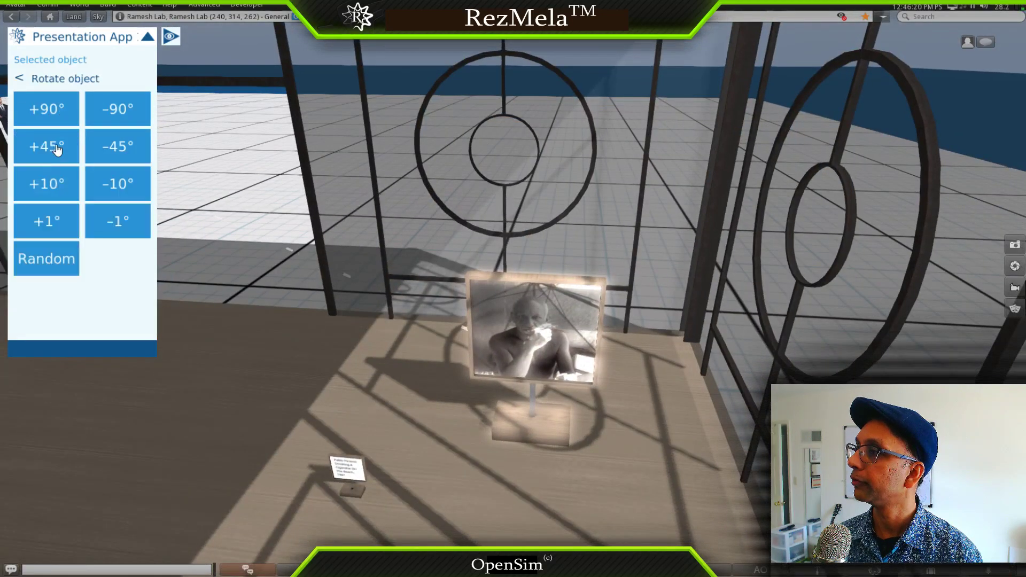
pyautogui.click(55, 155)
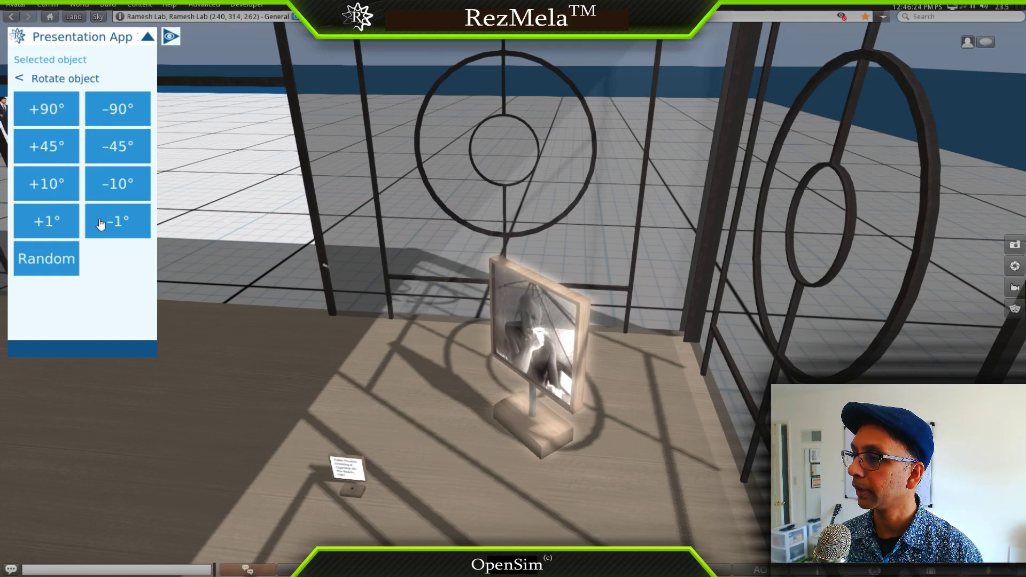
# Enlarge the photo of Picasso smoking in the corner and deselect it
pyautogui.click(20, 79)
pyautogui.click(110, 109)
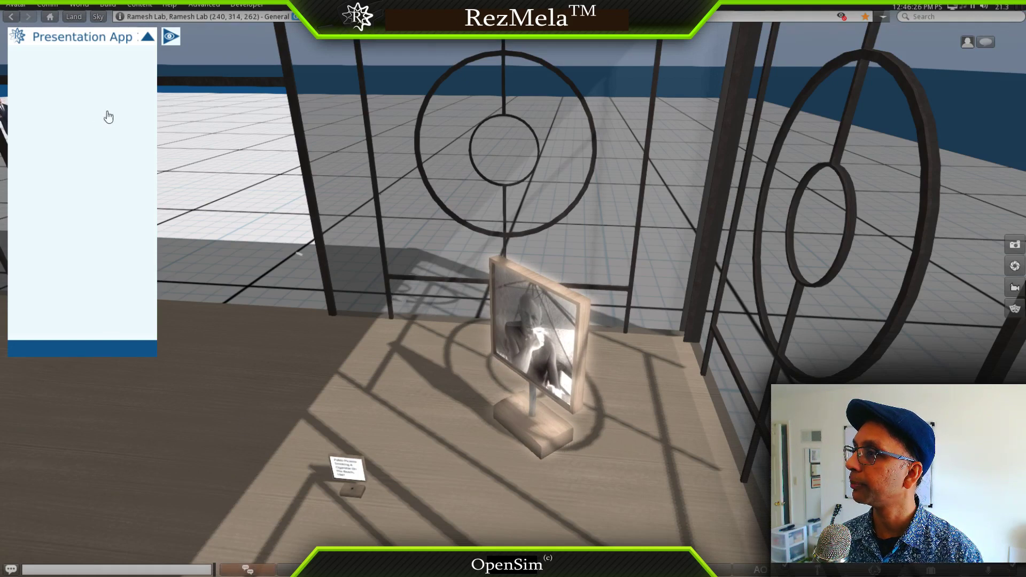
pyautogui.click(68, 111)
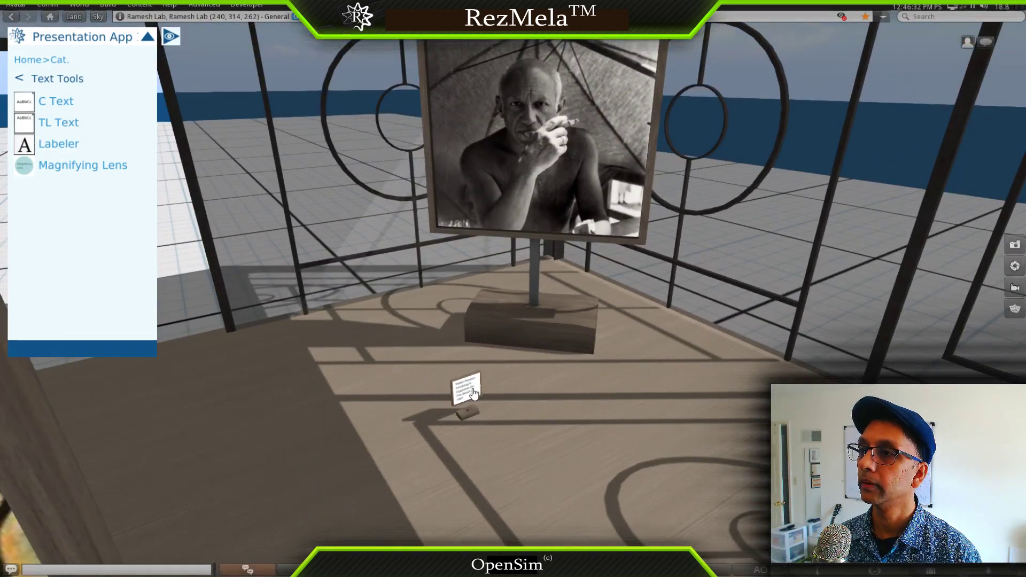
# Move the "Pablo Picasso Smoking A Cigarette On The Beach, 1947" text sign beside its photo, rotate it by +45°, and deselect it
pyautogui.click(474, 394)
pyautogui.click(412, 339)
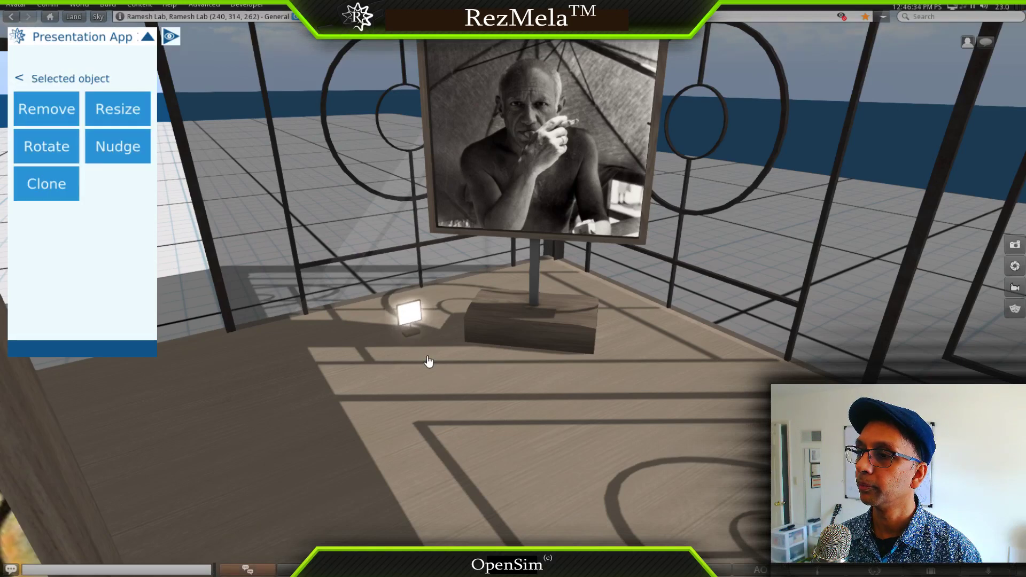
pyautogui.click(431, 354)
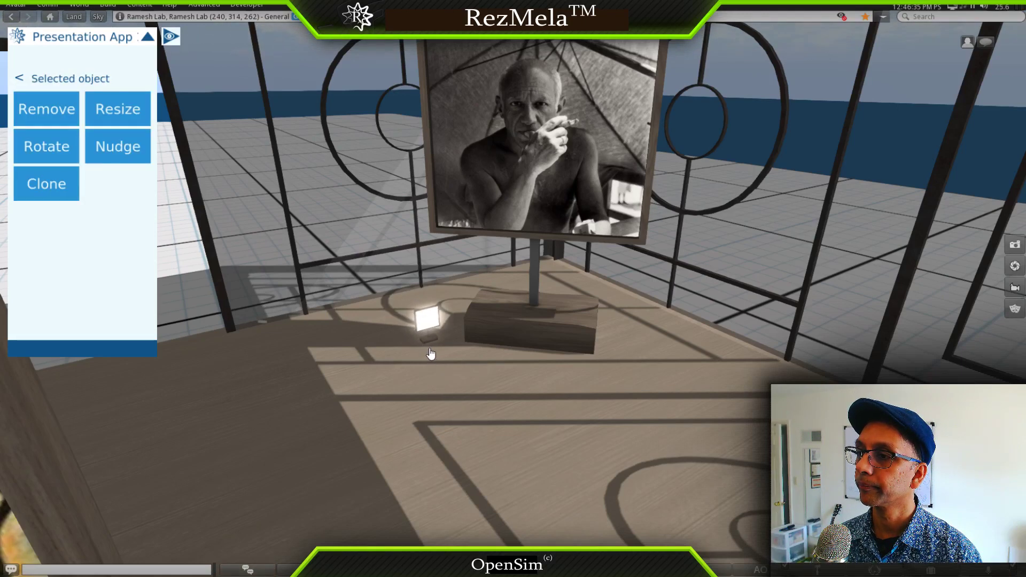
pyautogui.click(47, 152)
pyautogui.click(52, 150)
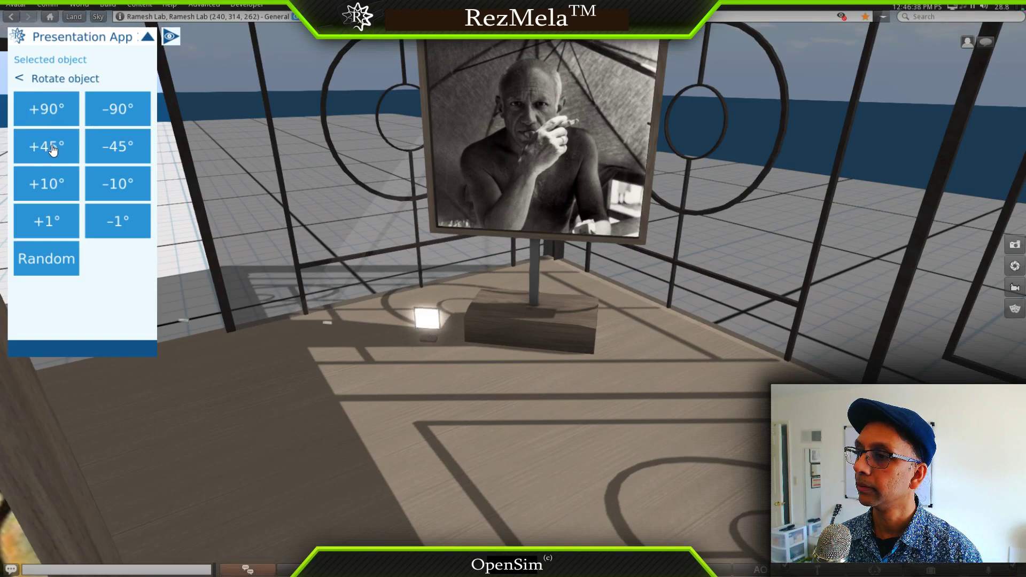
pyautogui.click(428, 323)
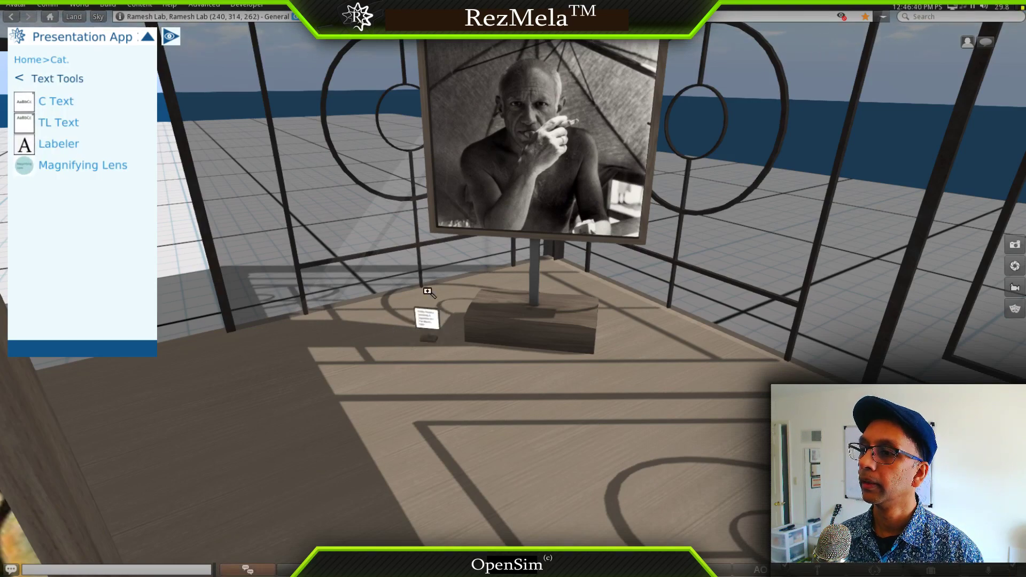
pyautogui.keyDown('alt'); pyautogui.click(427, 320); pyautogui.keyUp('alt')
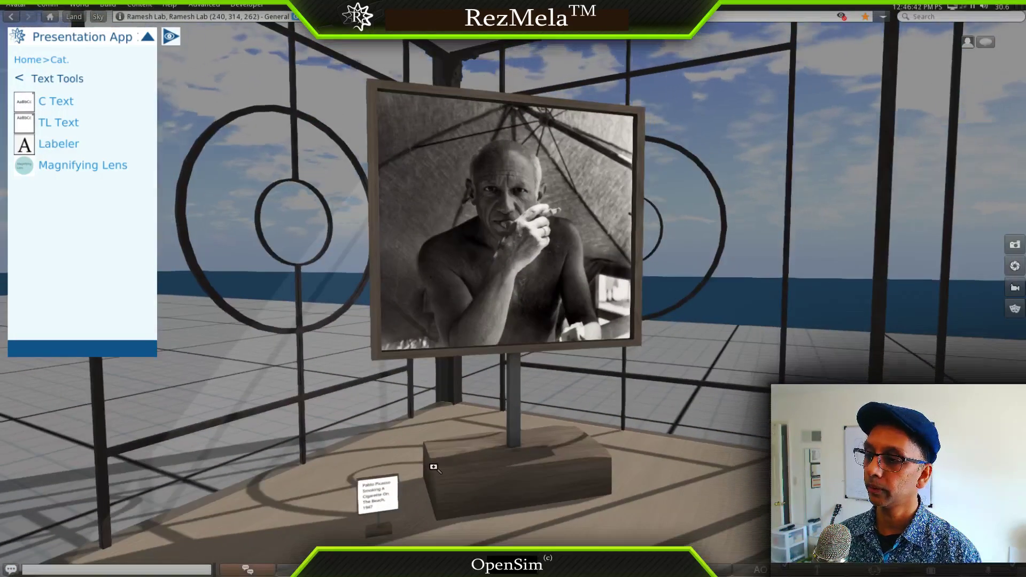
pyautogui.keyDown('alt'); pyautogui.click(389, 485); pyautogui.keyUp('alt')
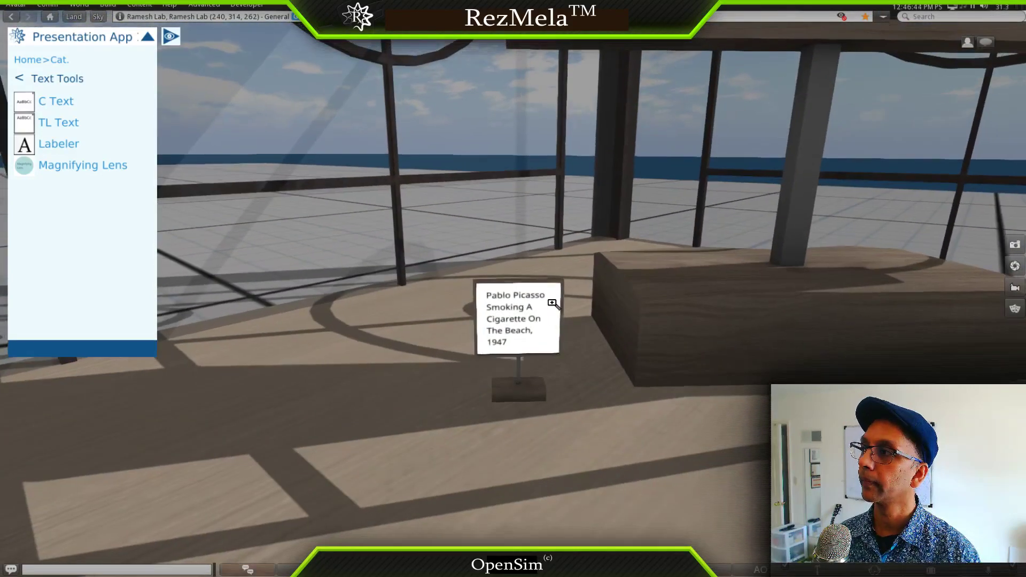
pyautogui.press('Escape')
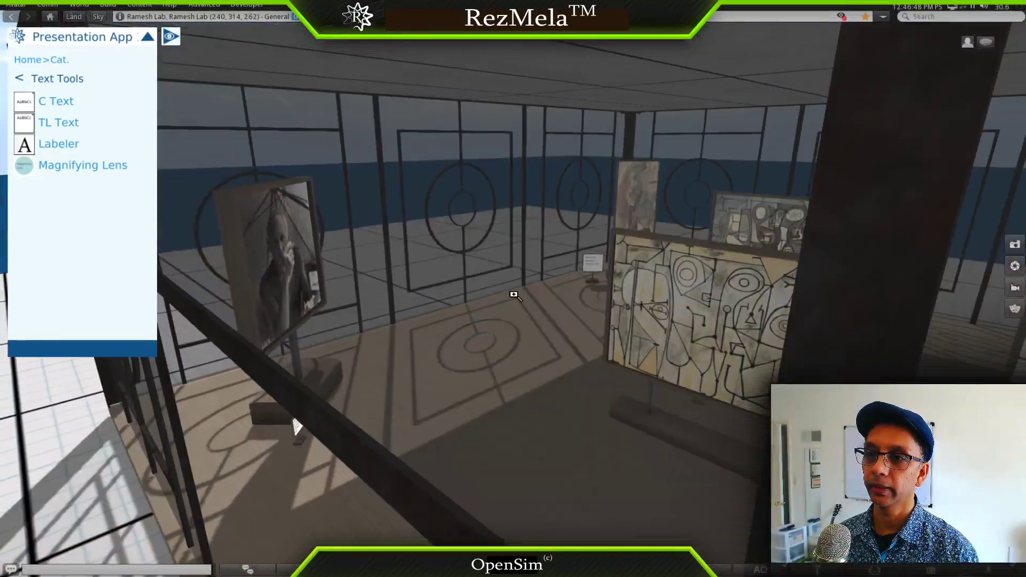
# Rotate the large black-and-white photo of two people beside a sculpture by +90°
pyautogui.keyDown('alt'); pyautogui.moveTo(545, 287); pyautogui.dragTo(973, 340); pyautogui.keyUp('alt')
pyautogui.moveTo(603, 329)
pyautogui.keyDown('alt'); pyautogui.mouseDown()
pyautogui.moveTo(504, 294)
pyautogui.moveTo(289, 327)
pyautogui.moveTo(267, 348)
pyautogui.mouseUp(); pyautogui.keyUp('alt')
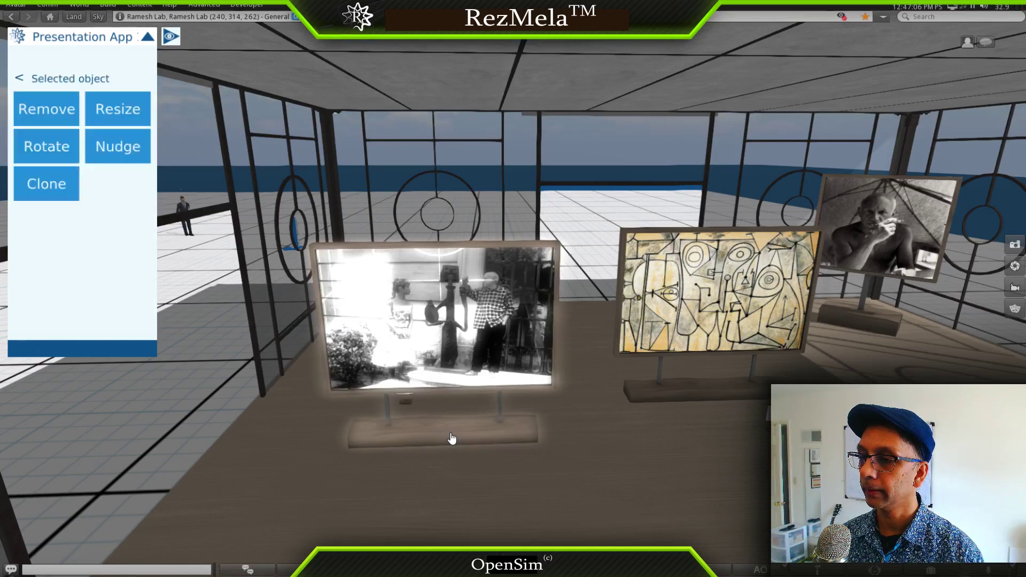
pyautogui.keyDown('alt'); pyautogui.moveTo(481, 316); pyautogui.dragTo(493, 309); pyautogui.keyUp('alt')
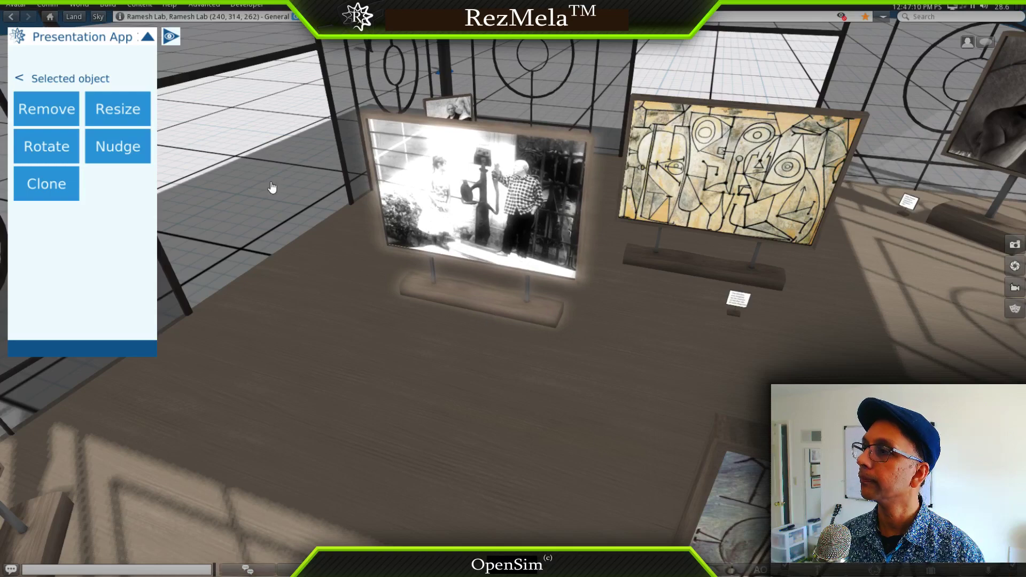
pyautogui.click(64, 155)
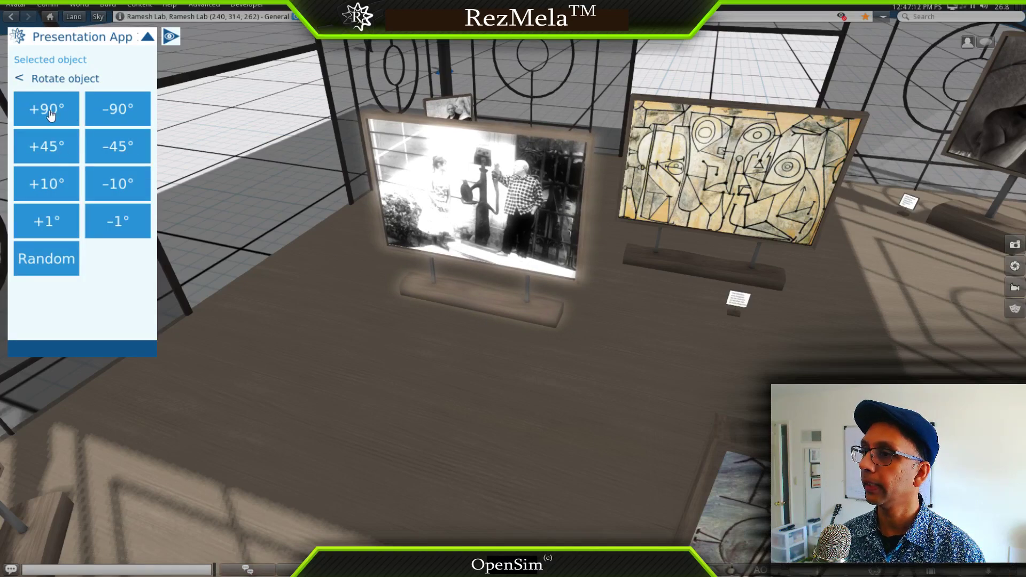
pyautogui.click(51, 113)
pyautogui.keyDown('ctrl'); pyautogui.keyDown('alt'); pyautogui.moveTo(432, 212); pyautogui.dragTo(283, 134); pyautogui.keyUp('alt'); pyautogui.keyUp('ctrl')
pyautogui.keyDown('alt'); pyautogui.moveTo(417, 299); pyautogui.dragTo(422, 374); pyautogui.keyUp('alt')
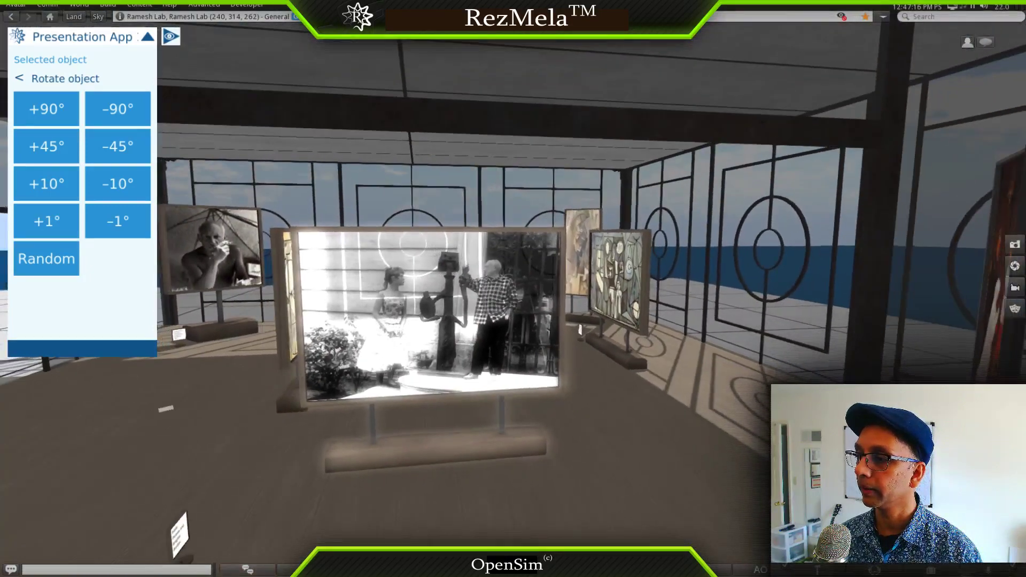
# Move the text sign of the large two-person photo beside its base, rotate it to face the same way as the photo, and deselect it
pyautogui.click(182, 536)
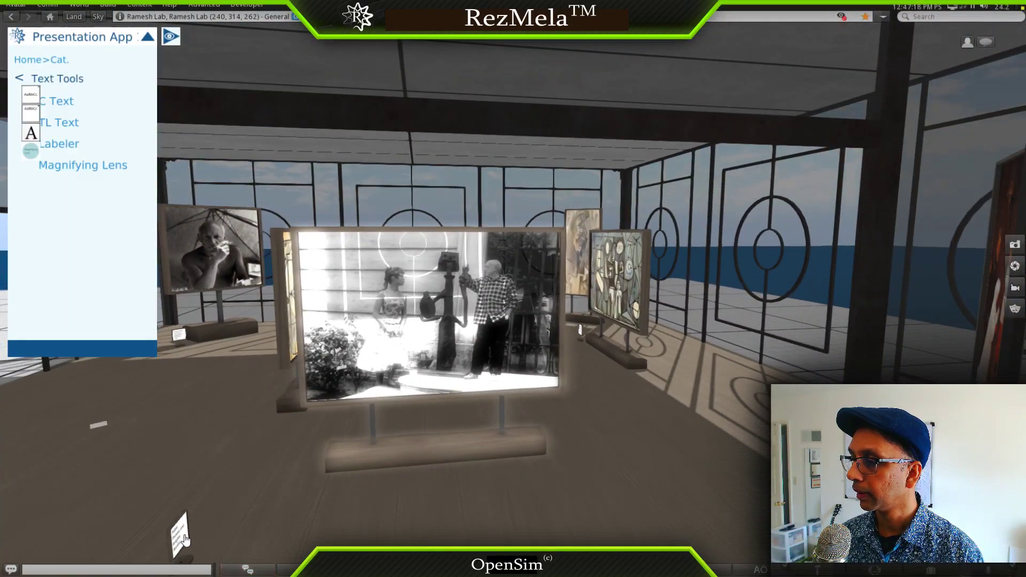
pyautogui.moveTo(288, 486); pyautogui.dragTo(298, 489)
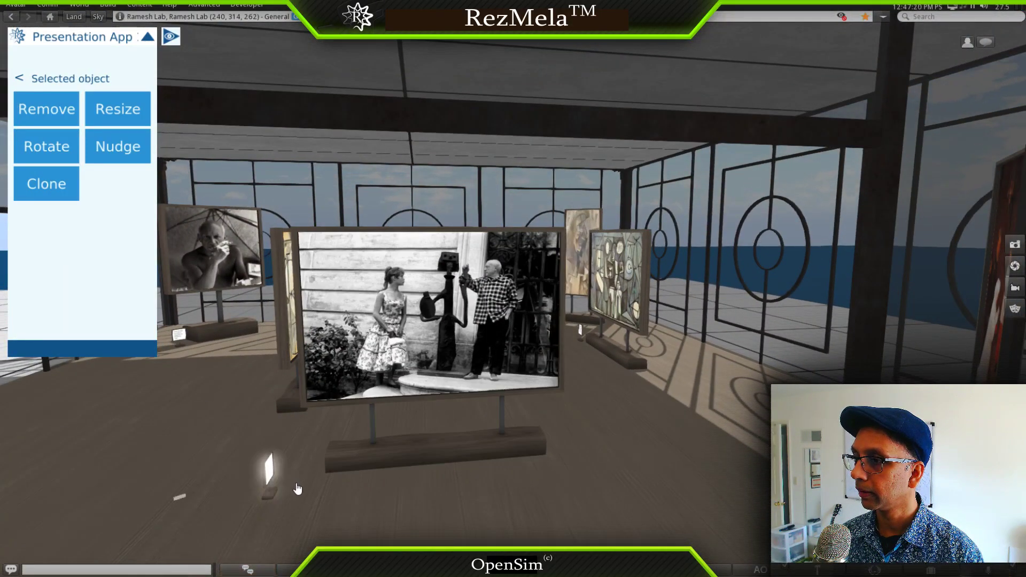
pyautogui.click(52, 155)
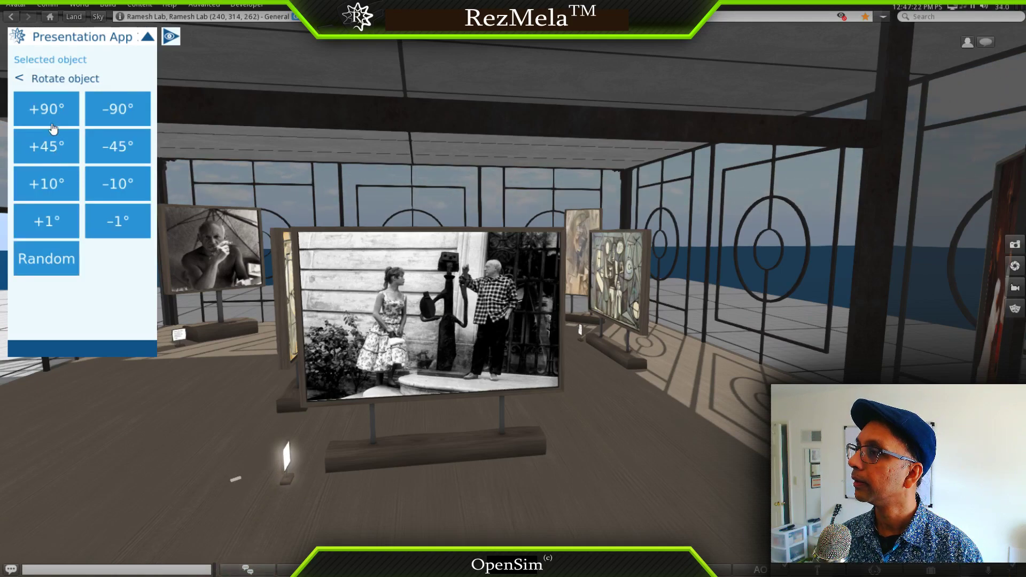
pyautogui.click(285, 467)
# Move the yellow-toned cubist painting away from the middle of the room, up to the edge of the sunlit floor
pyautogui.keyDown('alt'); pyautogui.moveTo(456, 328); pyautogui.dragTo(28, 321); pyautogui.keyUp('alt')
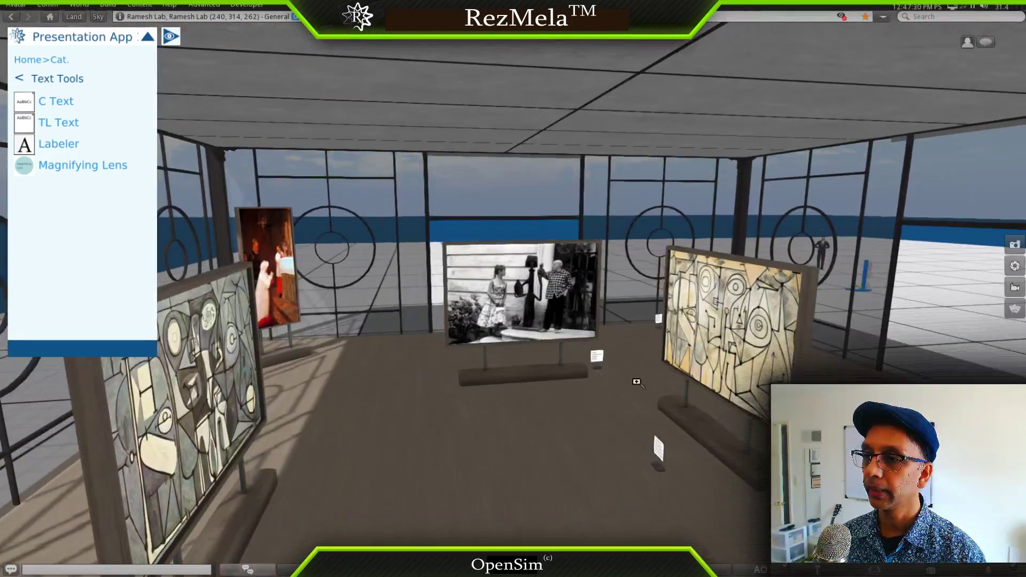
pyautogui.keyDown('alt'); pyautogui.moveTo(660, 399); pyautogui.dragTo(722, 403); pyautogui.keyUp('alt')
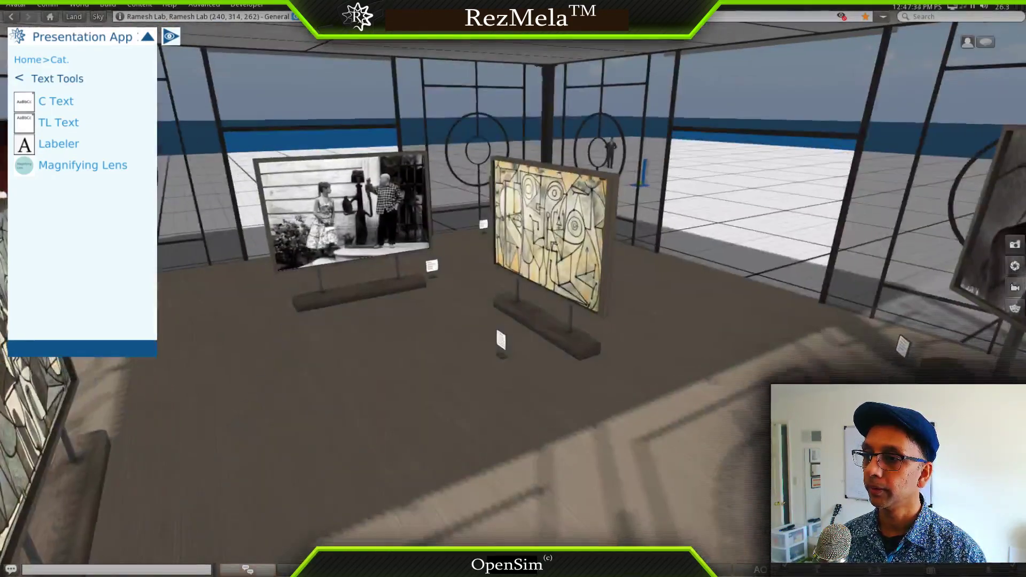
pyautogui.click(548, 327)
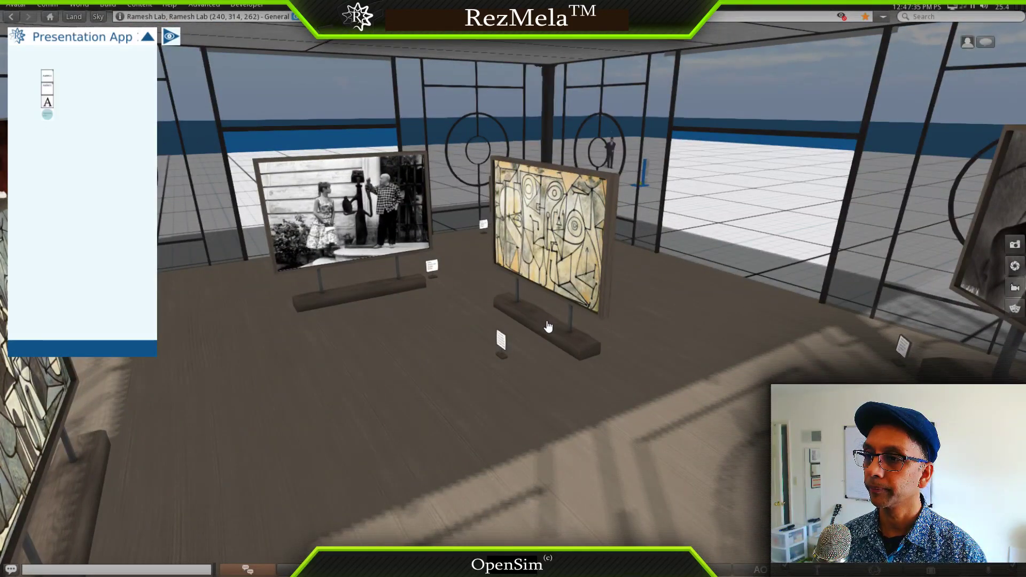
pyautogui.keyDown('alt'); pyautogui.moveTo(617, 351); pyautogui.dragTo(594, 393); pyautogui.keyUp('alt')
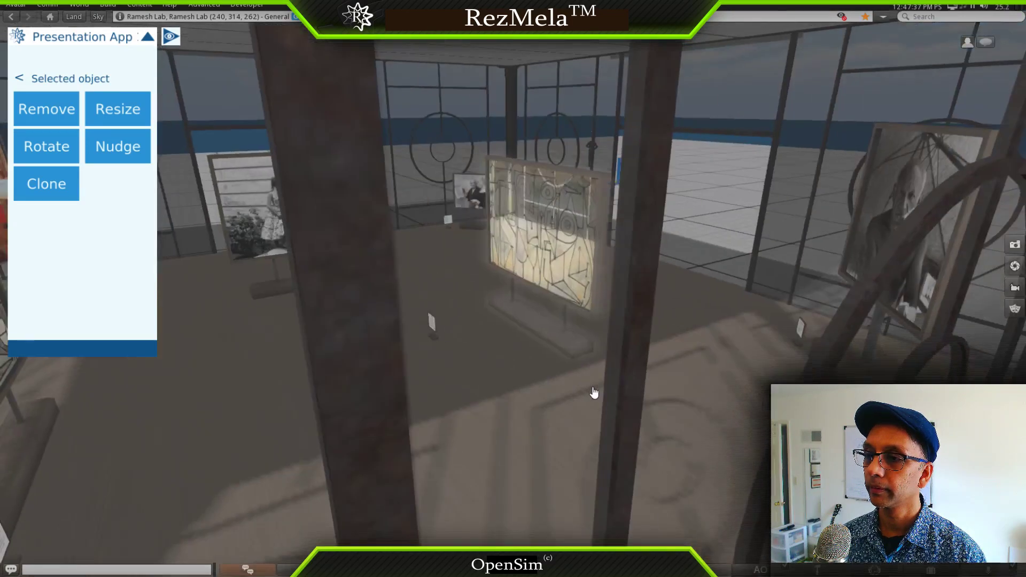
pyautogui.keyDown('alt'); pyautogui.moveTo(510, 330); pyautogui.dragTo(775, 396); pyautogui.keyUp('alt')
pyautogui.keyDown('alt'); pyautogui.moveTo(319, 332); pyautogui.dragTo(345, 414); pyautogui.keyUp('alt')
pyautogui.keyDown('alt'); pyautogui.moveTo(500, 285); pyautogui.dragTo(436, 364); pyautogui.keyUp('alt')
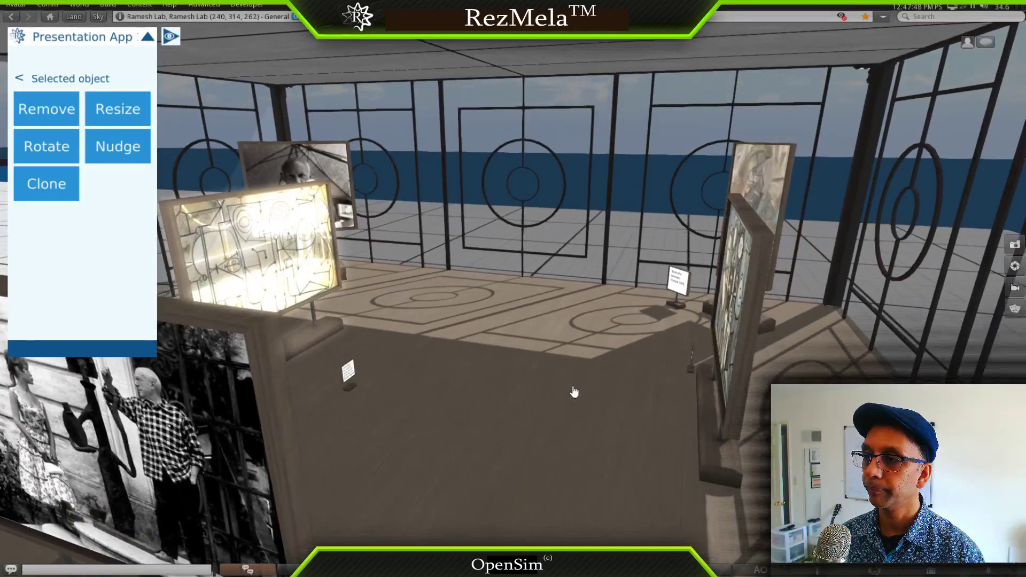
# Move the large grey-toned cubist painting away from the glass wall toward the middle of the room and deselect it
pyautogui.click(703, 427)
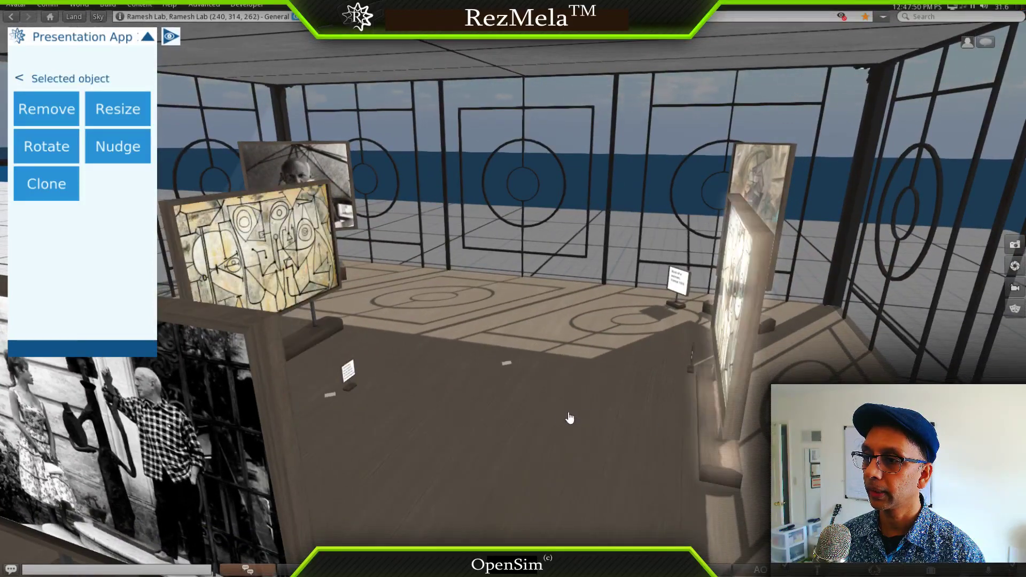
pyautogui.keyDown('alt'); pyautogui.moveTo(527, 409); pyautogui.dragTo(594, 324); pyautogui.keyUp('alt')
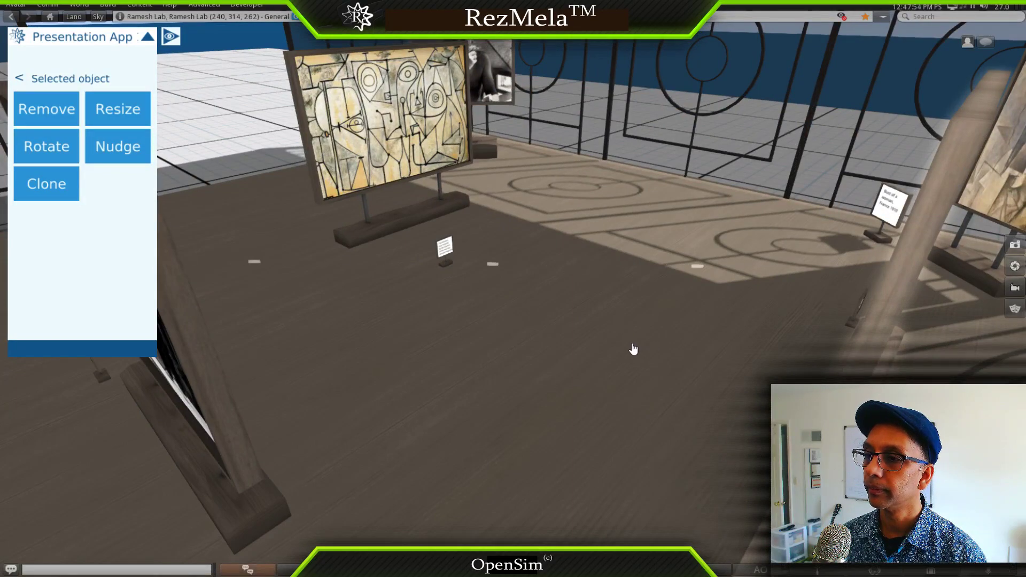
pyautogui.moveTo(513, 321)
pyautogui.keyDown('alt'); pyautogui.mouseDown()
pyautogui.moveTo(474, 355)
pyautogui.moveTo(462, 342)
pyautogui.moveTo(475, 358)
pyautogui.moveTo(524, 326)
pyautogui.mouseUp(); pyautogui.keyUp('alt')
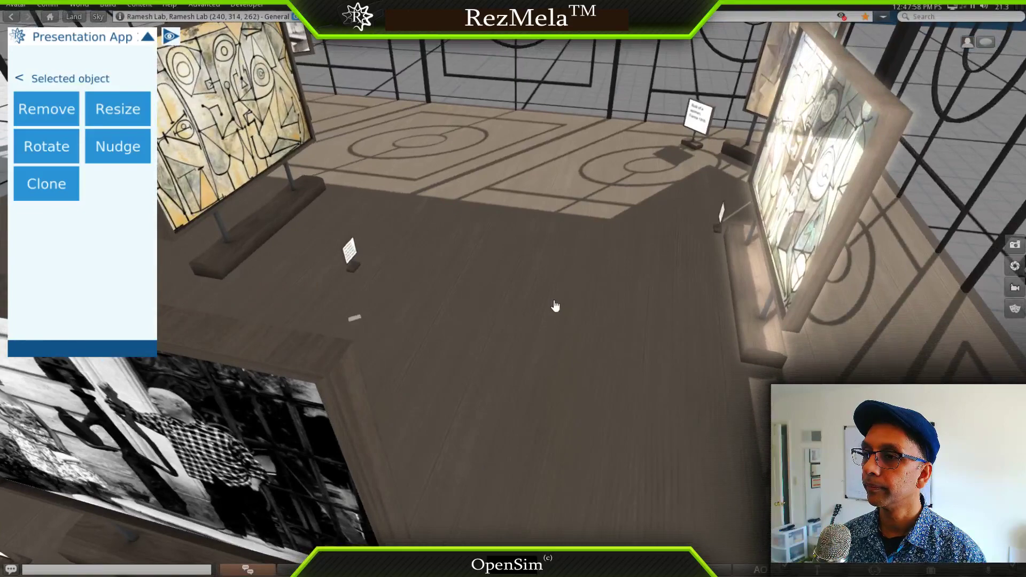
pyautogui.click(572, 309)
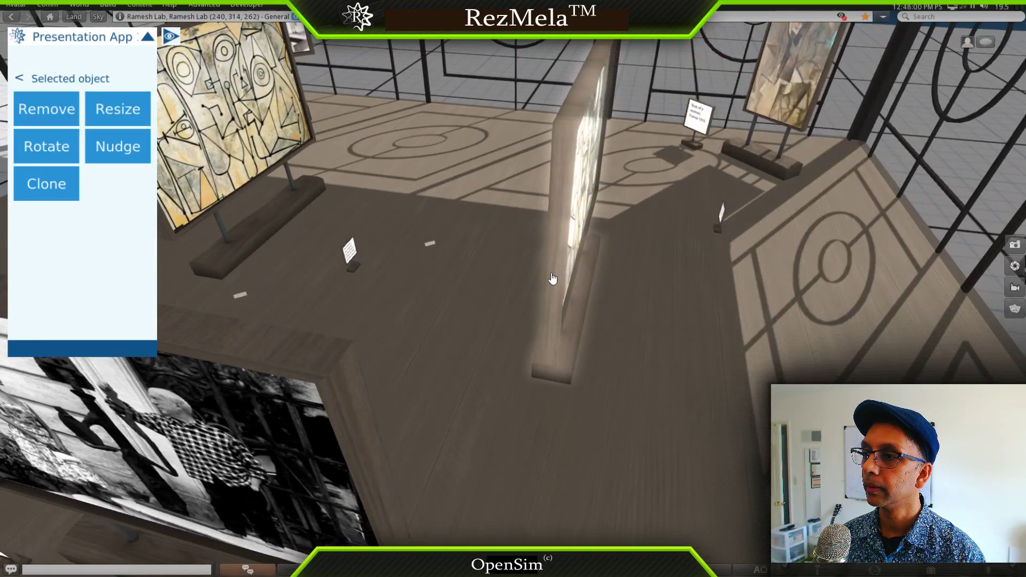
pyautogui.moveTo(553, 284)
pyautogui.keyDown('alt'); pyautogui.mouseDown()
pyautogui.moveTo(534, 267)
pyautogui.moveTo(529, 214)
pyautogui.moveTo(543, 288)
pyautogui.mouseUp(); pyautogui.keyUp('alt')
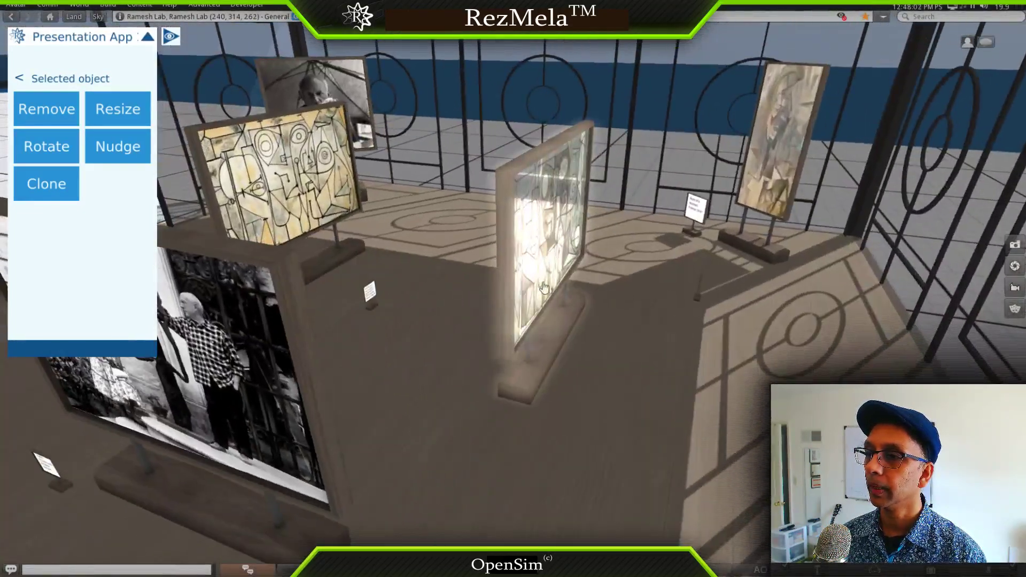
pyautogui.click(550, 276)
# Place the grey-toned painting's text sign in front of the end of its wooden base and deselect it
pyautogui.keyDown('alt'); pyautogui.moveTo(696, 292); pyautogui.dragTo(511, 293); pyautogui.keyUp('alt')
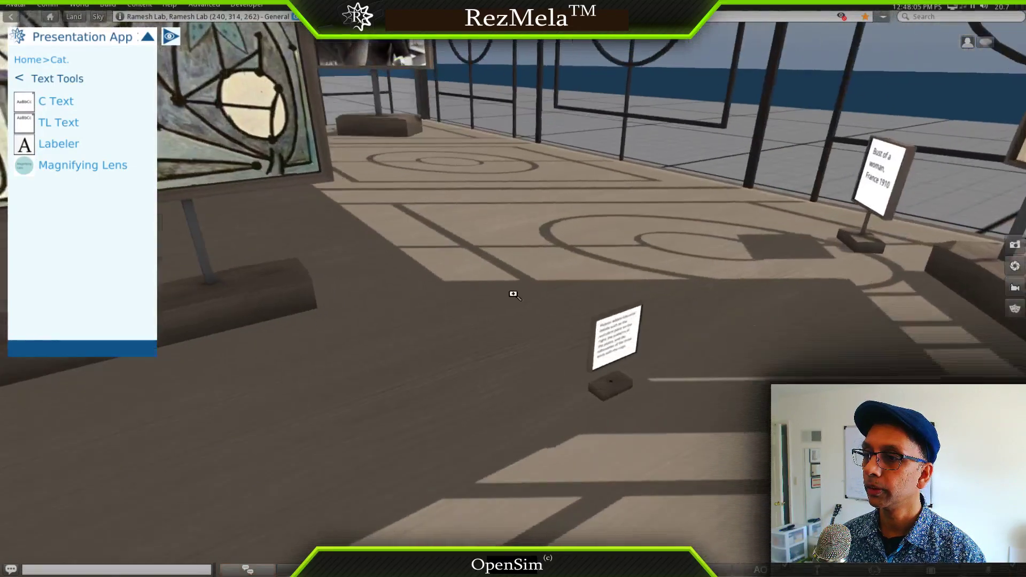
pyautogui.click(612, 353)
pyautogui.keyDown('alt'); pyautogui.moveTo(377, 331); pyautogui.dragTo(556, 316); pyautogui.keyUp('alt')
pyautogui.click(592, 323)
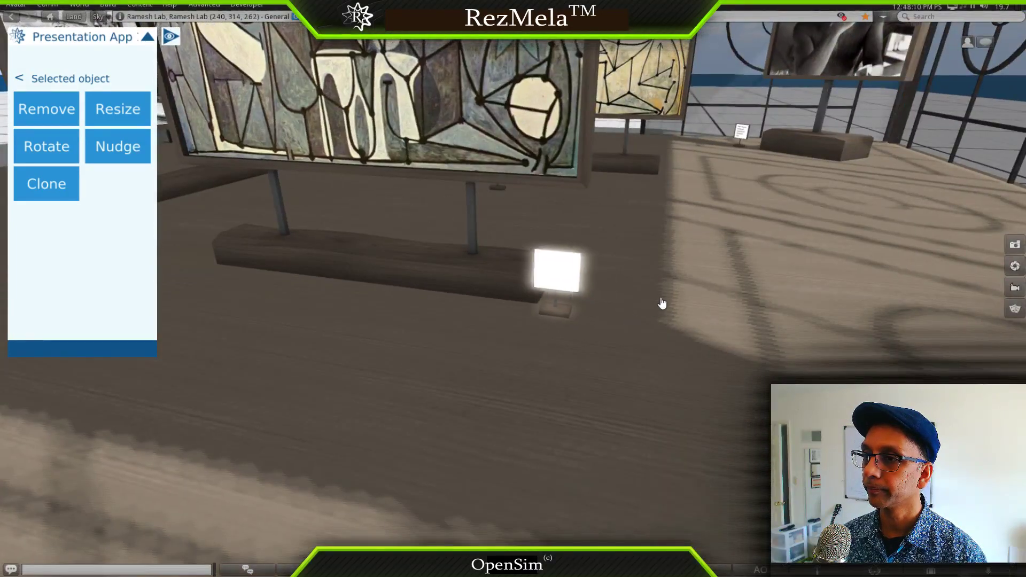
pyautogui.click(562, 275)
# Move the yellow-toned painting's text sign to the end of its base nearest the sunlit floor and deselect it
pyautogui.moveTo(529, 110)
pyautogui.keyDown('alt'); pyautogui.mouseDown()
pyautogui.moveTo(543, 96)
pyautogui.moveTo(566, 98)
pyautogui.moveTo(449, 125)
pyautogui.mouseUp(); pyautogui.keyUp('alt')
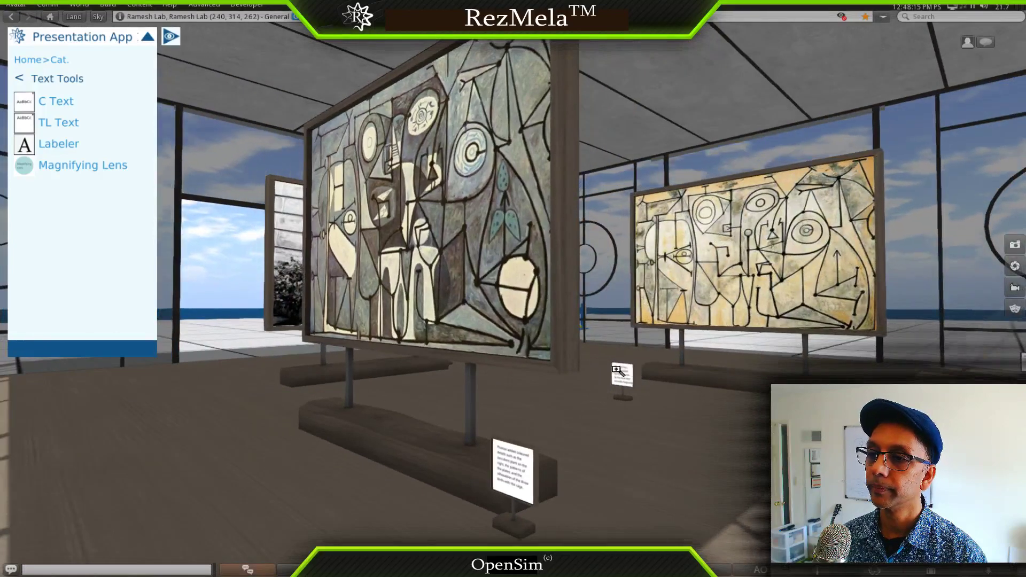
pyautogui.keyDown('alt'); pyautogui.click(618, 370); pyautogui.keyUp('alt')
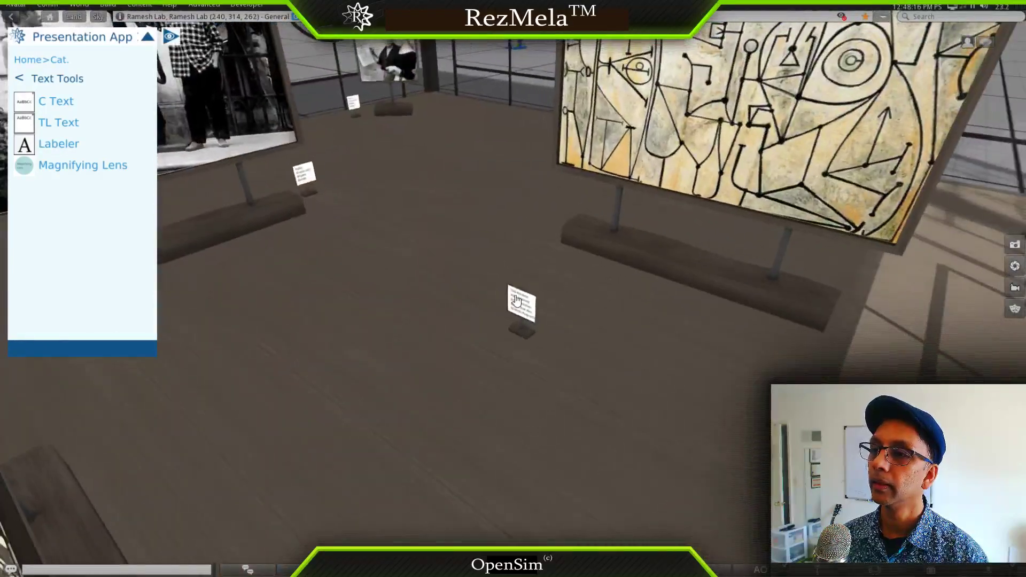
pyautogui.click(517, 306)
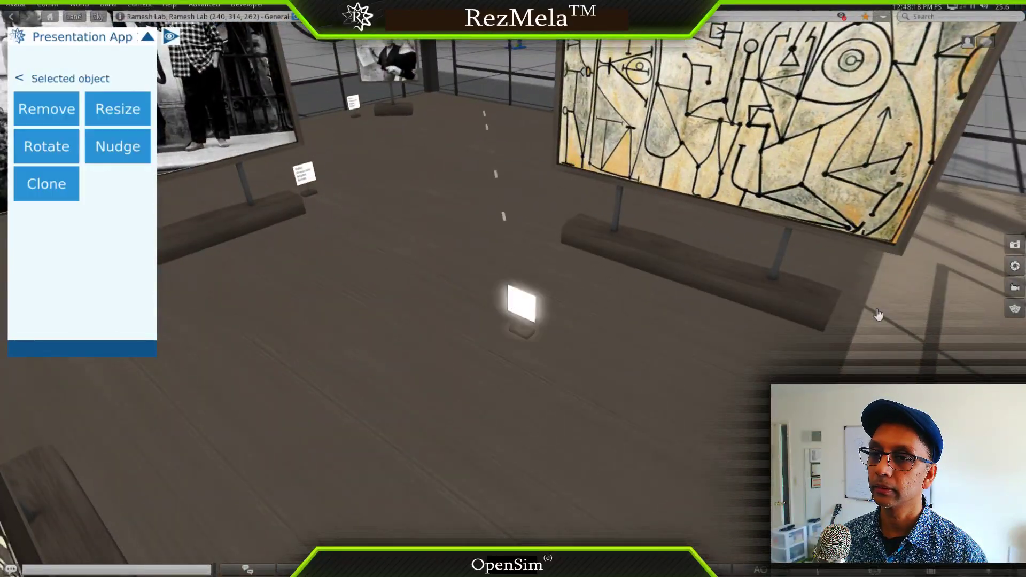
pyautogui.click(874, 348)
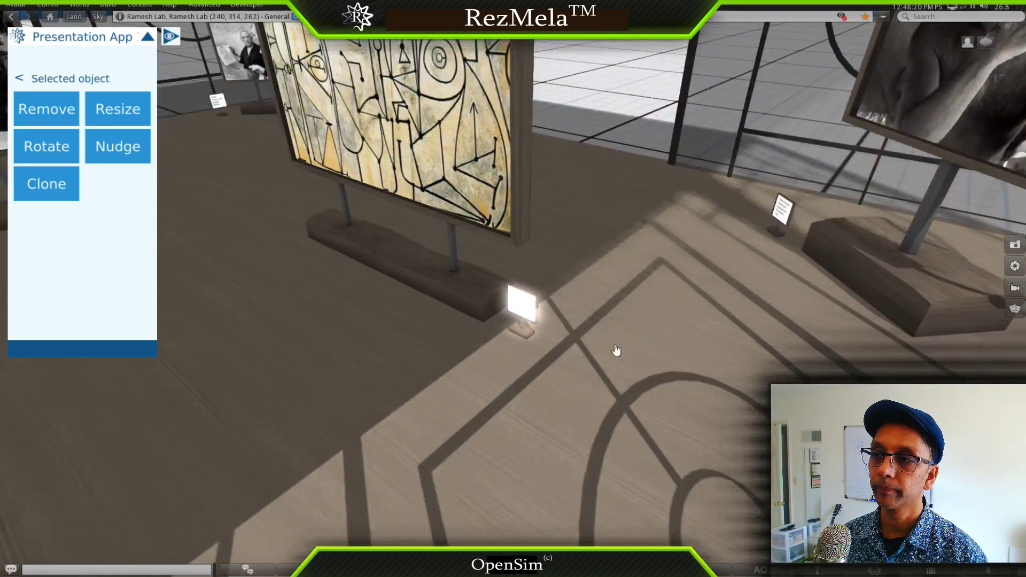
pyautogui.click(518, 301)
# Walk the avatar around the building and through the entrance to review how the paintings, photos and signs are arranged
pyautogui.keyDown('alt'); pyautogui.moveTo(591, 272); pyautogui.dragTo(559, 381); pyautogui.keyUp('alt')
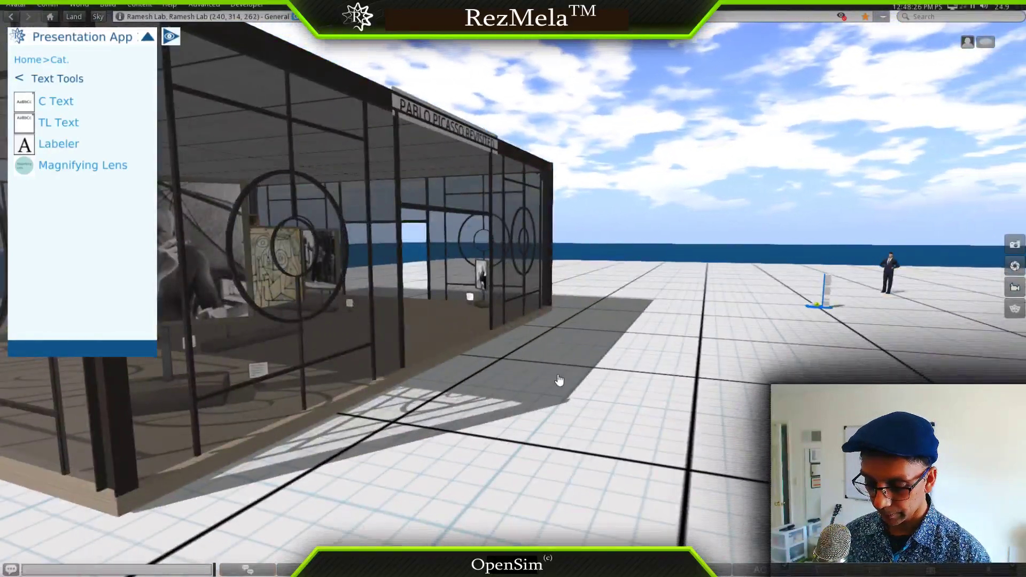
pyautogui.press('Up')
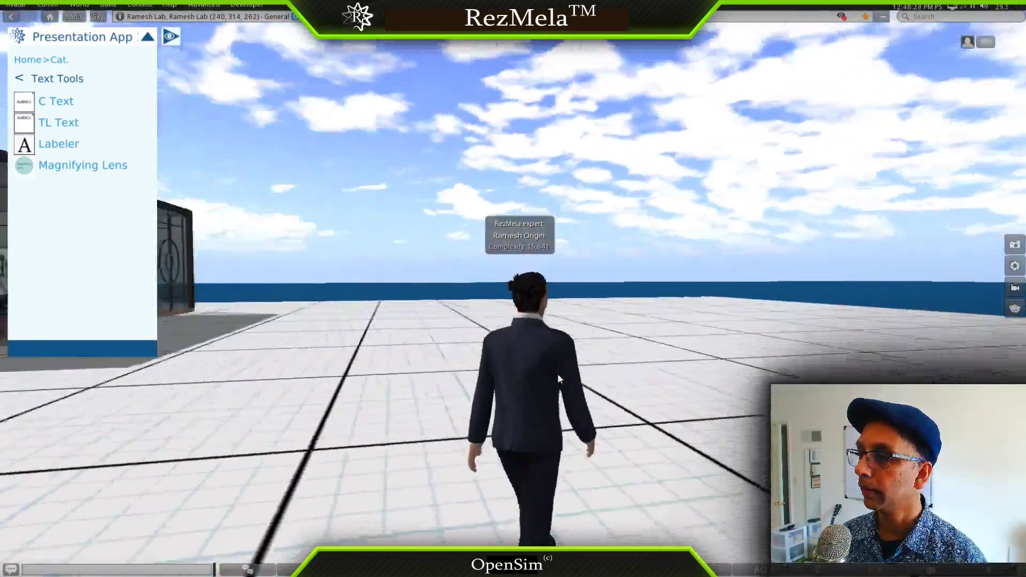
pyautogui.press('Left')
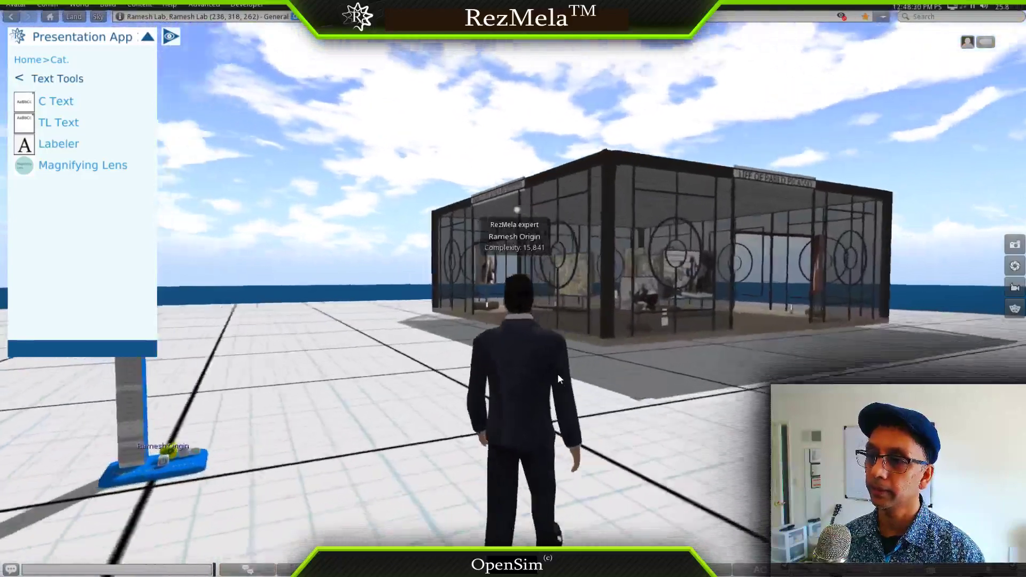
pyautogui.press('Right')
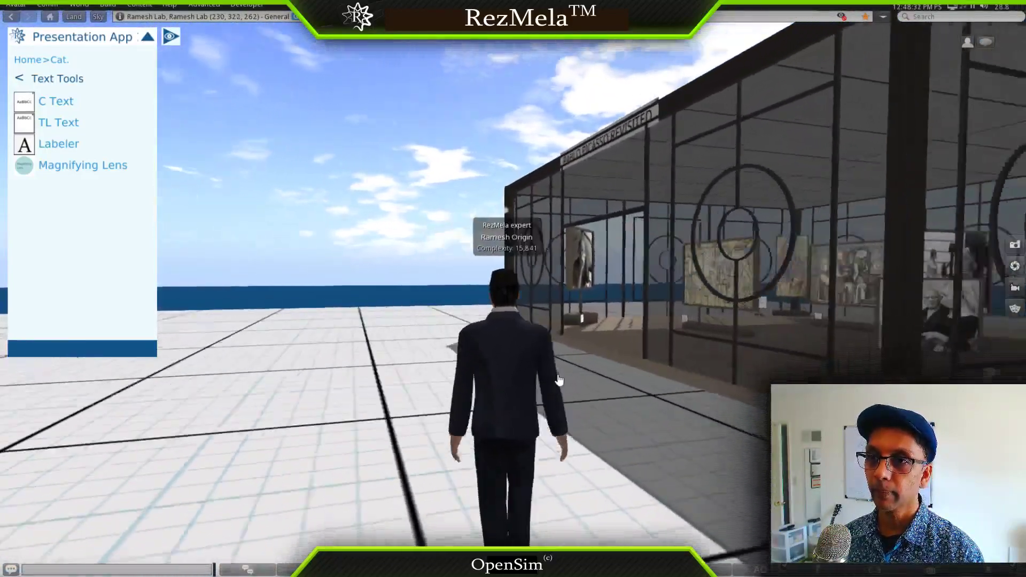
pyautogui.press('Right')
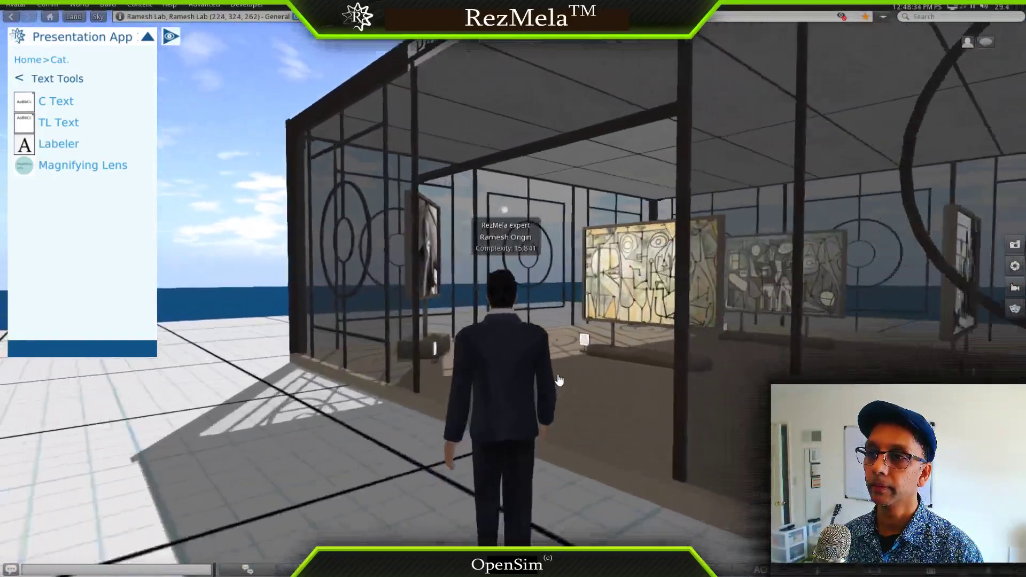
pyautogui.press('Right')
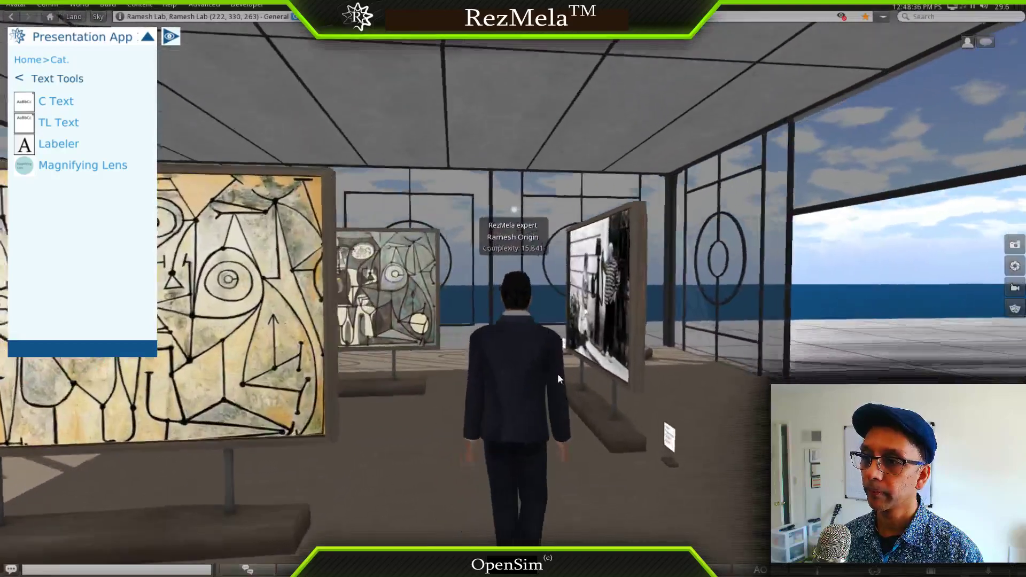
pyautogui.press('Left')
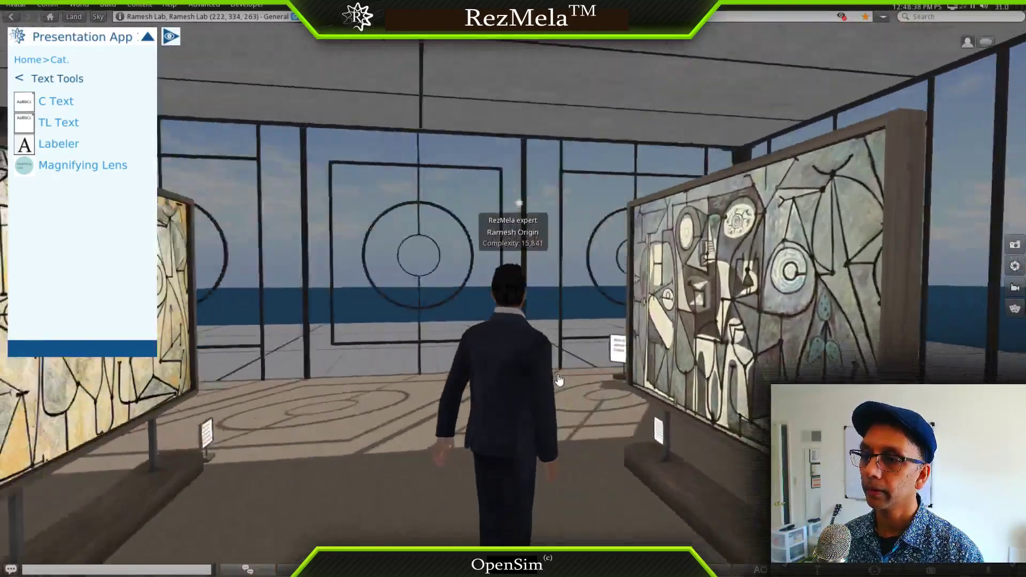
pyautogui.press('Left')
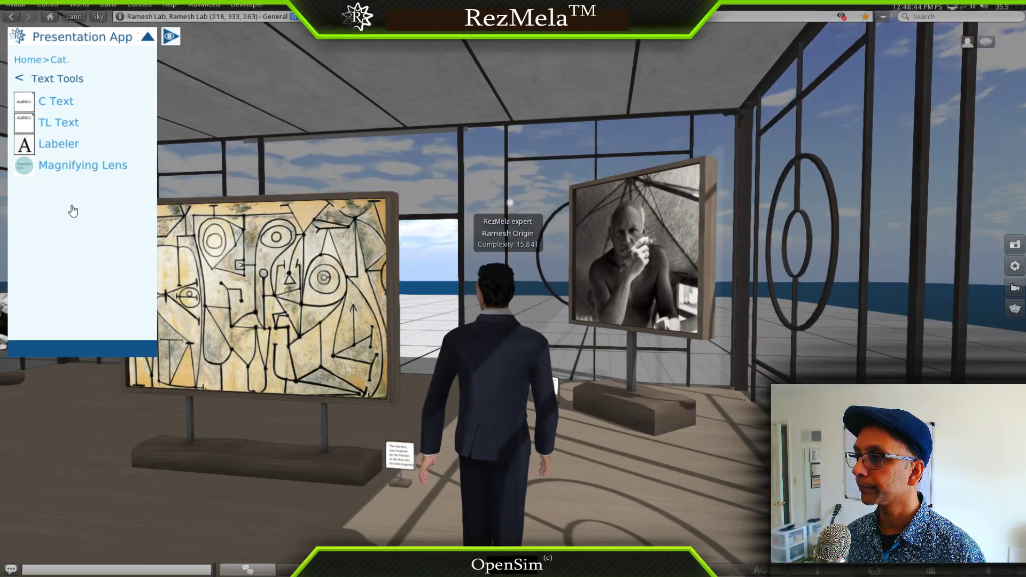
# Add a Curved Lamp from the Furniture lamps on the floor in the corner beside the small black-and-white Picasso photo
pyautogui.click(22, 79)
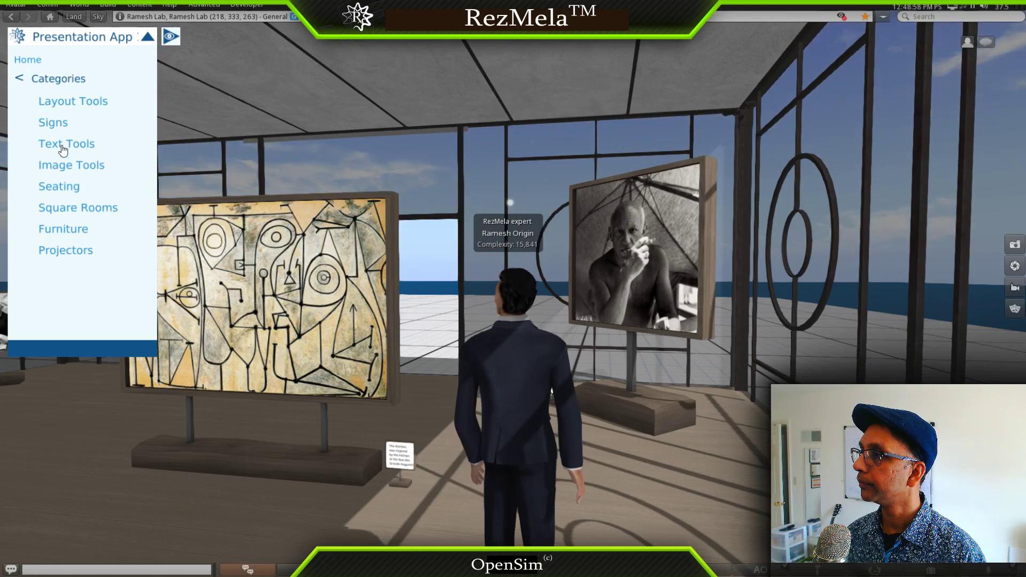
pyautogui.click(74, 230)
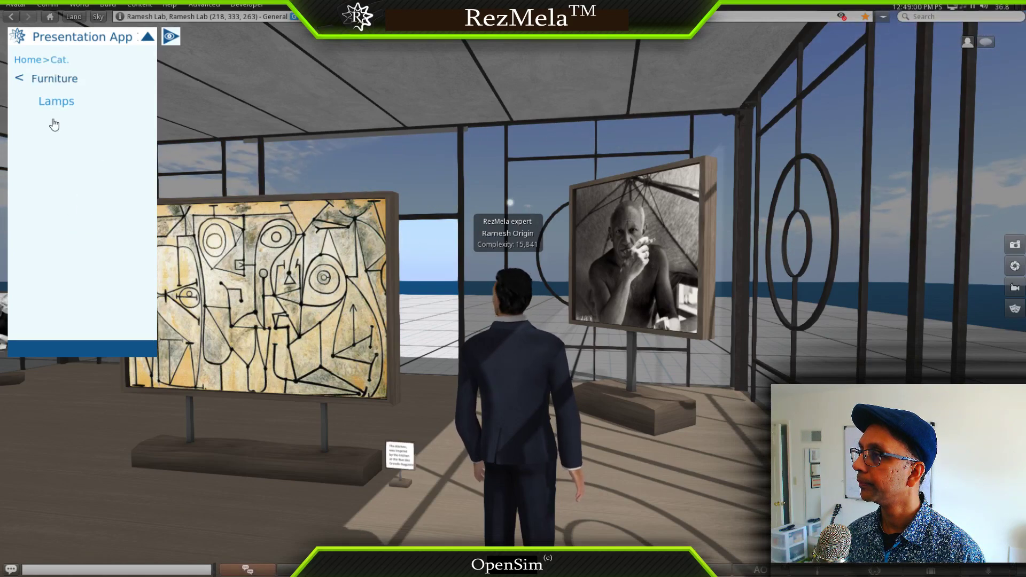
pyautogui.click(53, 105)
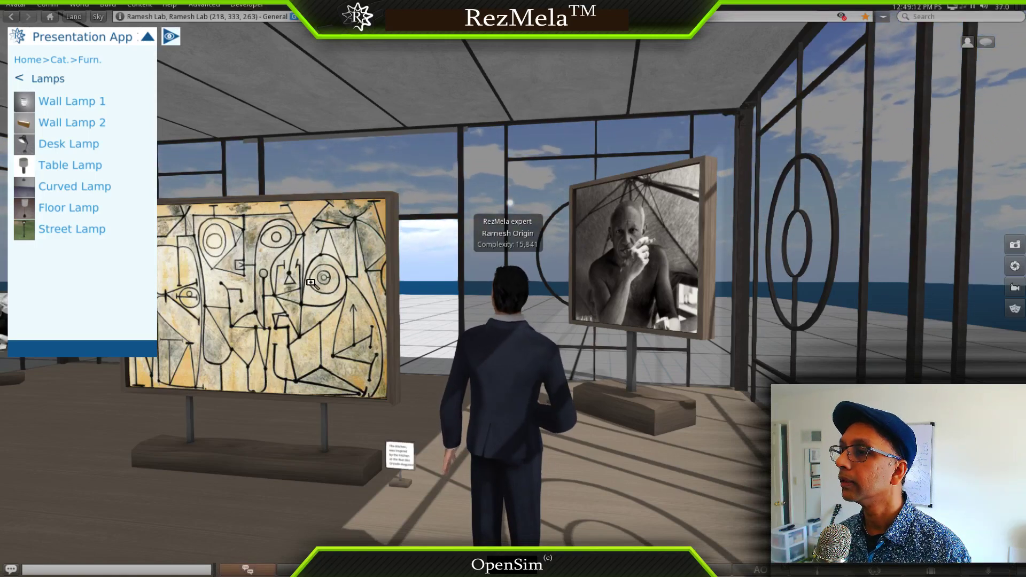
pyautogui.moveTo(316, 272)
pyautogui.keyDown('alt'); pyautogui.mouseDown()
pyautogui.moveTo(401, 272)
pyautogui.moveTo(415, 267)
pyautogui.moveTo(417, 243)
pyautogui.mouseUp(); pyautogui.keyUp('alt')
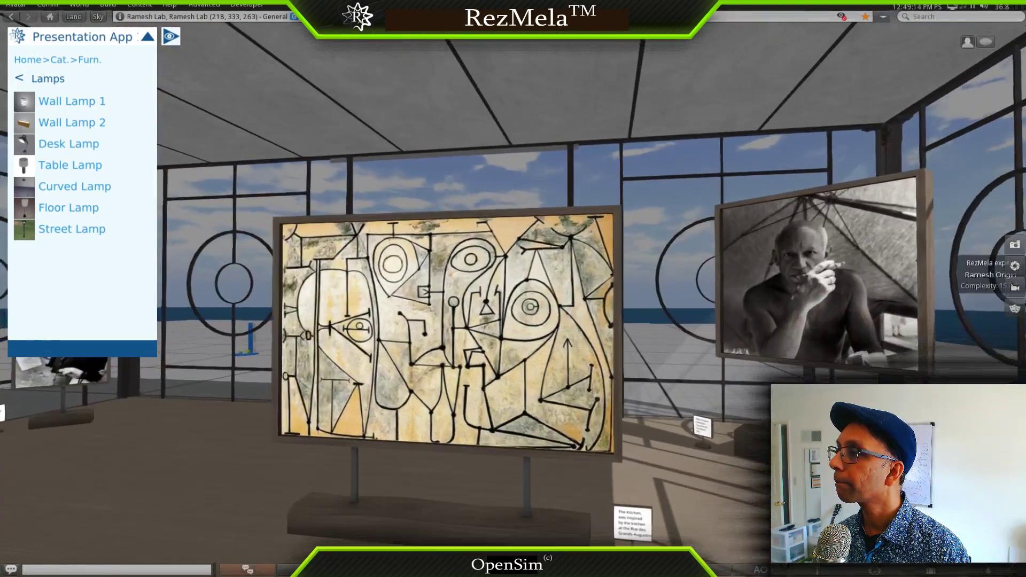
pyautogui.click(29, 195)
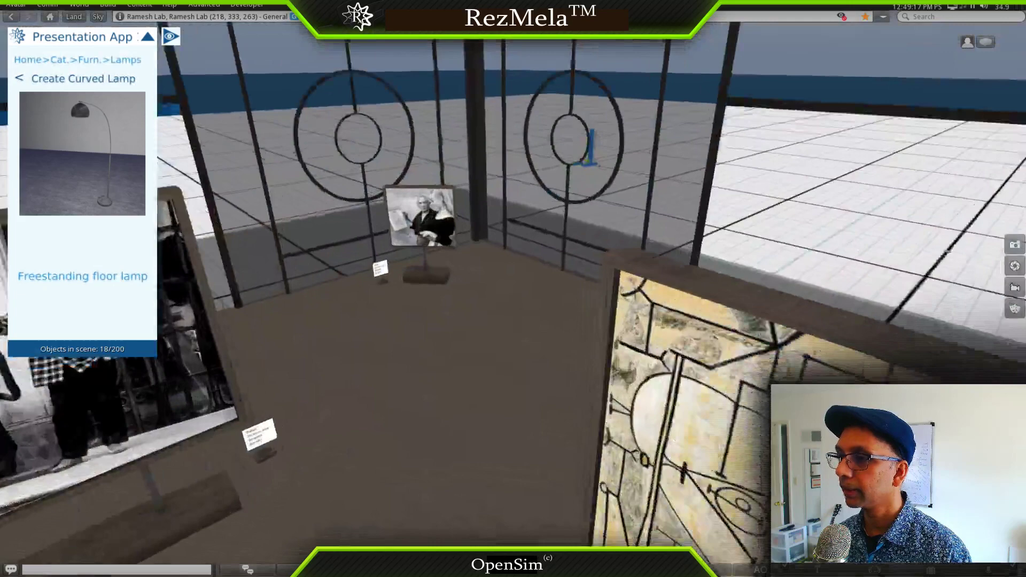
pyautogui.keyDown('alt'); pyautogui.moveTo(521, 297); pyautogui.dragTo(520, 279); pyautogui.keyUp('alt')
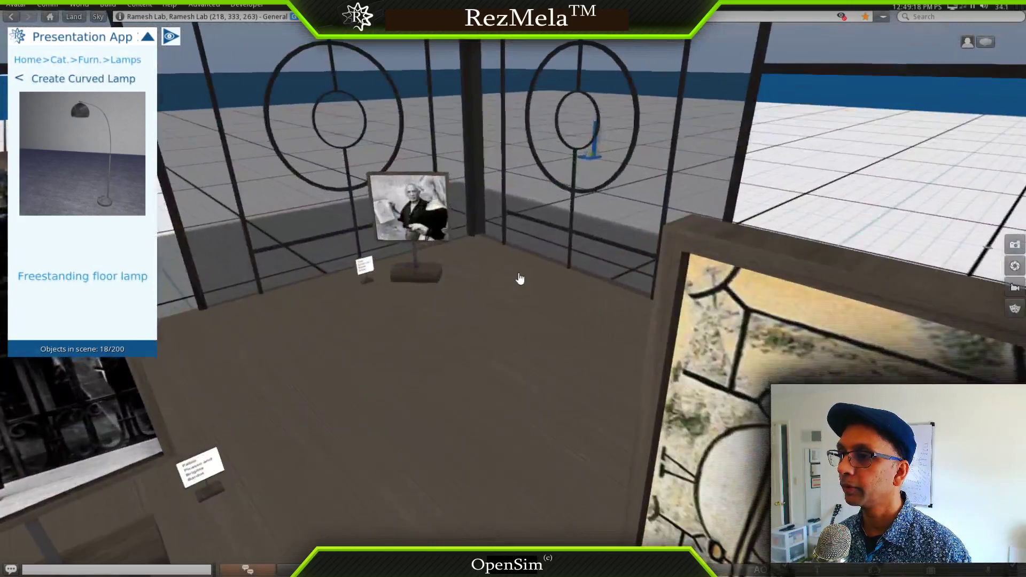
pyautogui.click(505, 285)
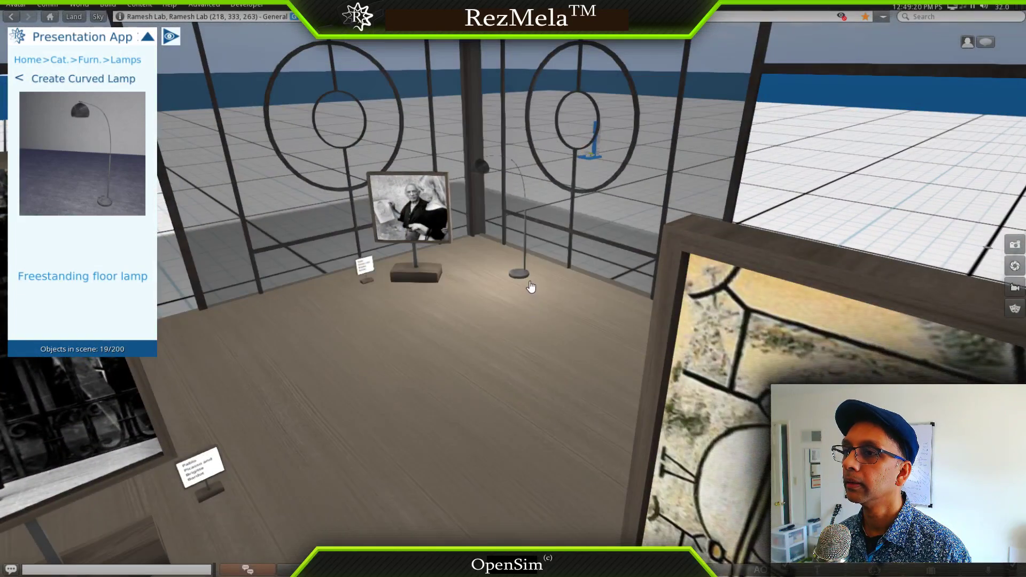
pyautogui.moveTo(518, 269)
pyautogui.keyDown('alt'); pyautogui.mouseDown()
pyautogui.moveTo(517, 205)
pyautogui.moveTo(518, 331)
pyautogui.mouseUp(); pyautogui.keyUp('alt')
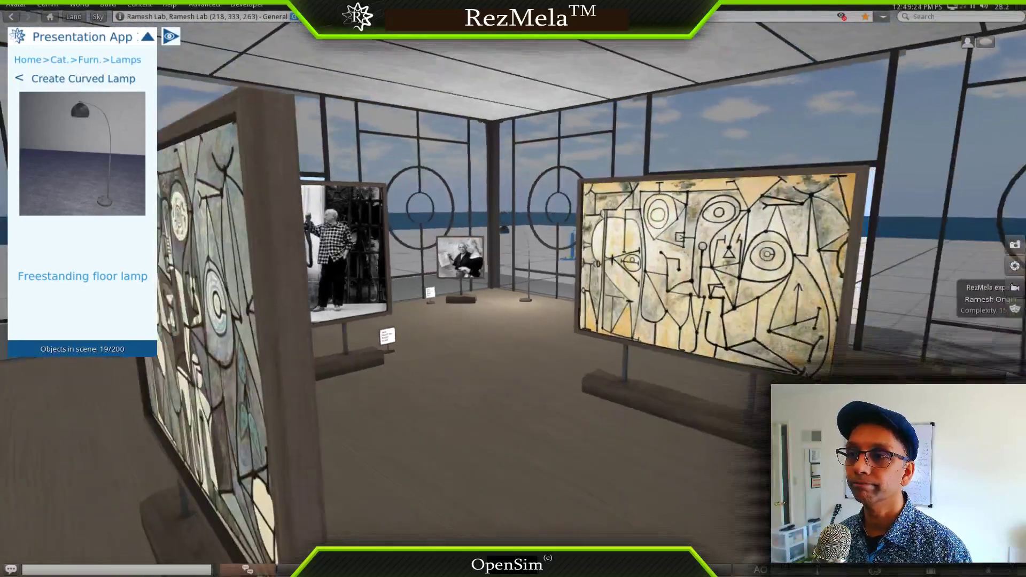
# Enable Use Region Windlight in Phototools and set the day-cycle time to its earliest, night-time position
pyautogui.click(1014, 266)
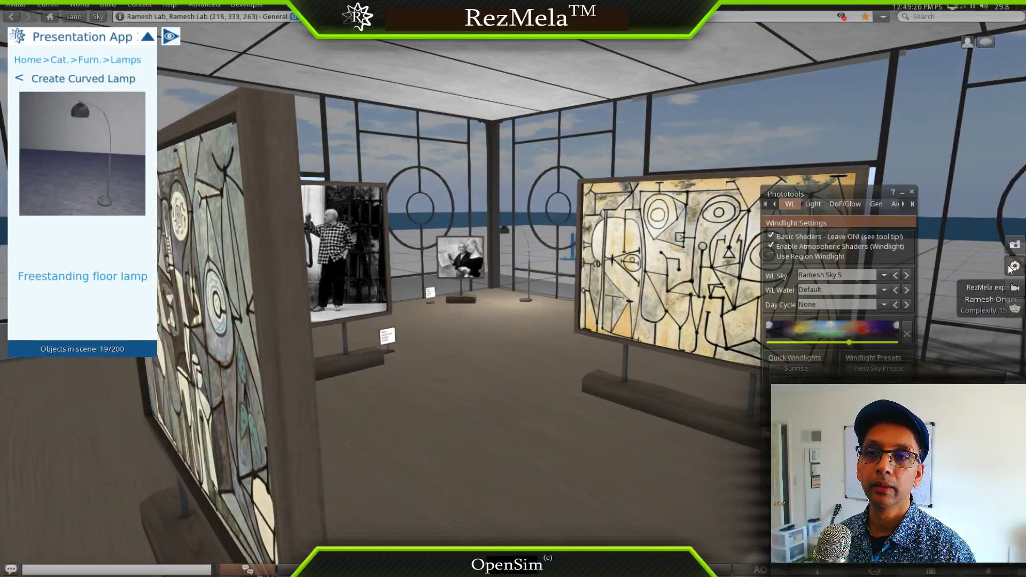
pyautogui.click(790, 258)
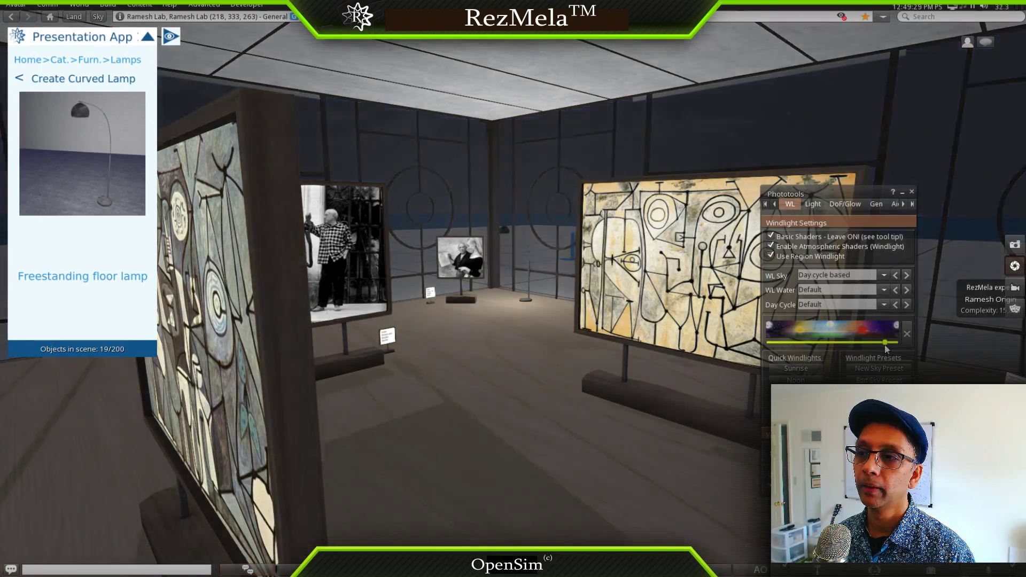
pyautogui.moveTo(881, 350); pyautogui.dragTo(772, 343)
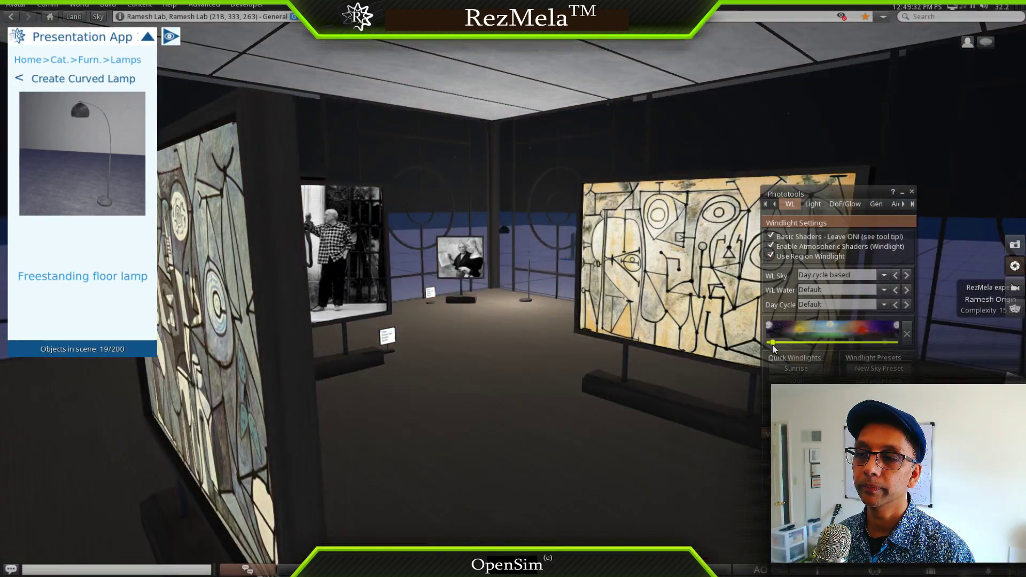
# Add a Wall Lamp 1 from the Furniture lamps high on the wall above the opening behind the yellow-toned painting
pyautogui.moveTo(538, 339)
pyautogui.keyDown('alt'); pyautogui.mouseDown()
pyautogui.moveTo(542, 380)
pyautogui.moveTo(539, 342)
pyautogui.mouseUp(); pyautogui.keyUp('alt')
pyautogui.moveTo(619, 344)
pyautogui.keyDown('ctrl'); pyautogui.keyDown('alt'); pyautogui.mouseDown()
pyautogui.moveTo(748, 374)
pyautogui.moveTo(741, 315)
pyautogui.mouseUp(); pyautogui.keyUp('alt'); pyautogui.keyUp('ctrl')
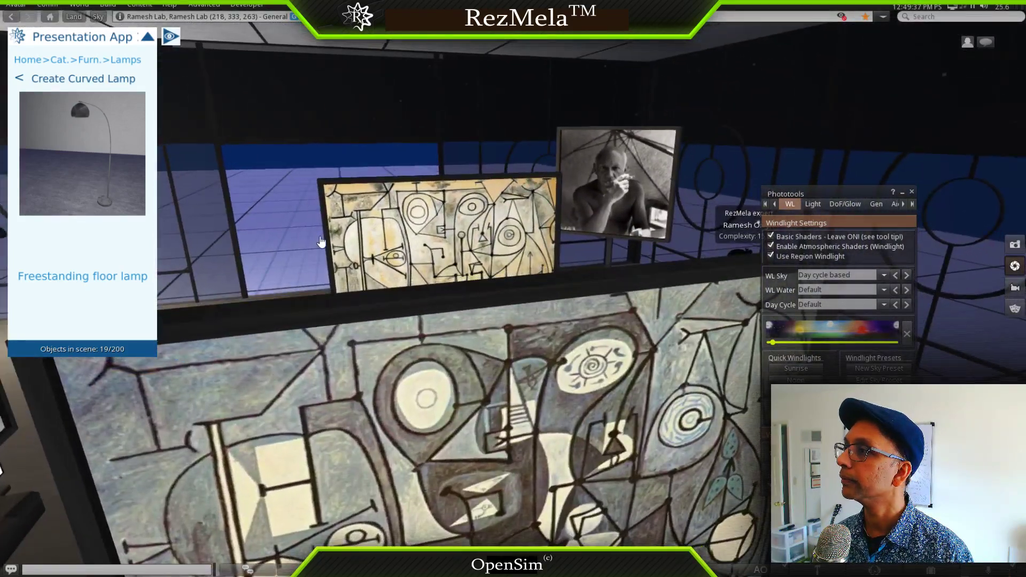
pyautogui.click(18, 81)
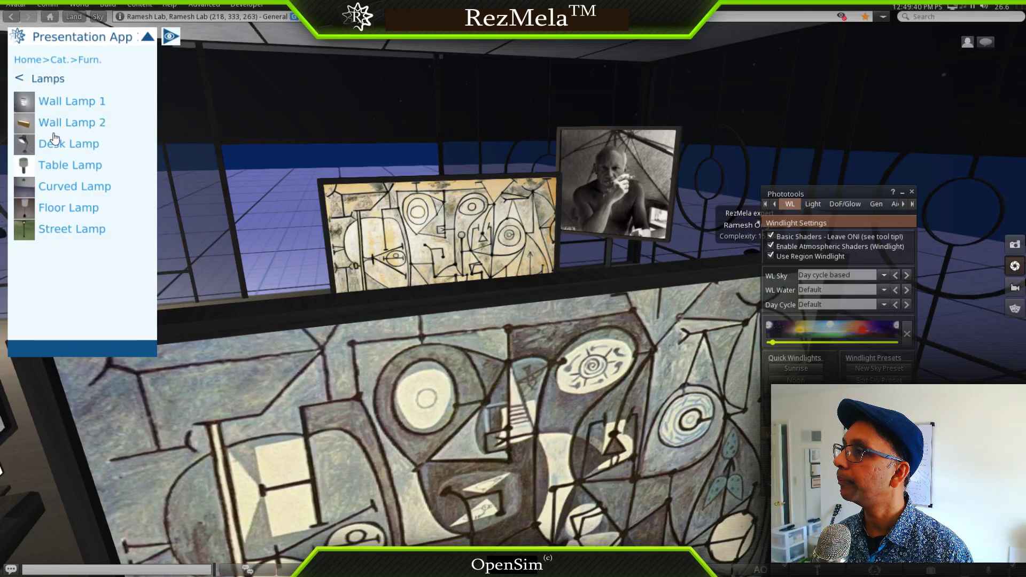
pyautogui.click(74, 103)
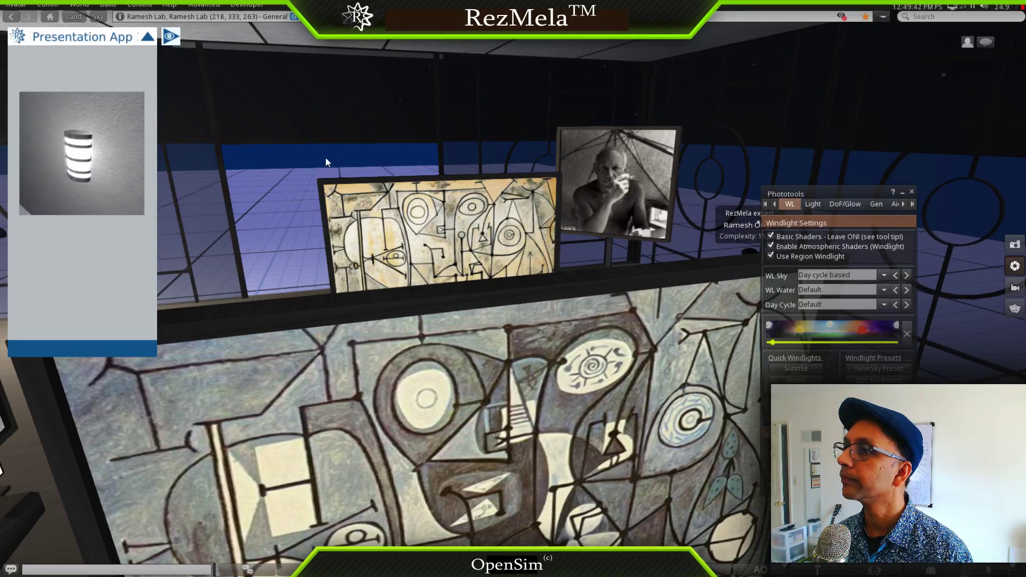
pyautogui.click(339, 122)
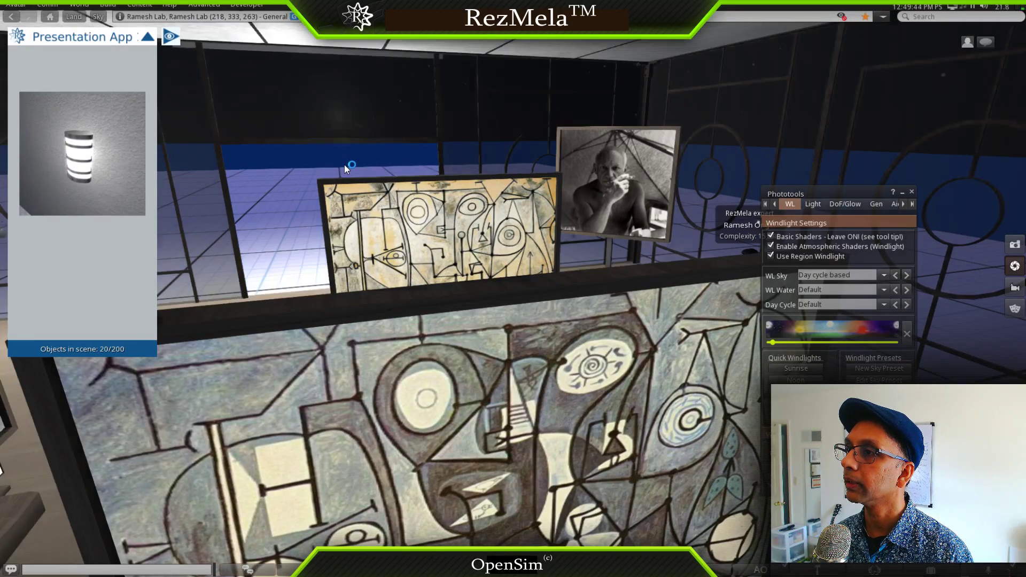
pyautogui.press('Escape')
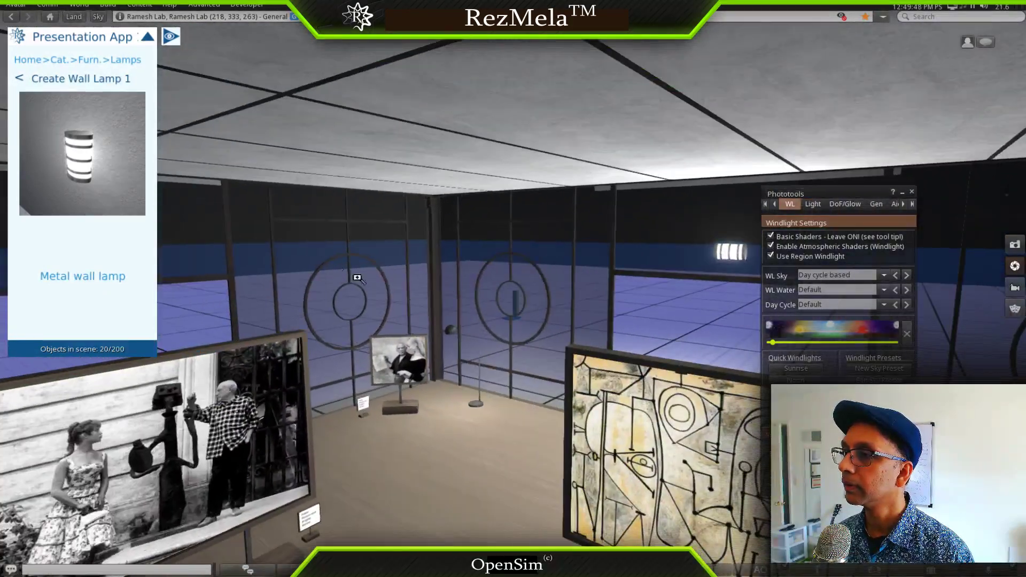
# Add another Wall Lamp 1 above the opening behind the large photo of Picasso in the checkered shirt
pyautogui.press('Up')
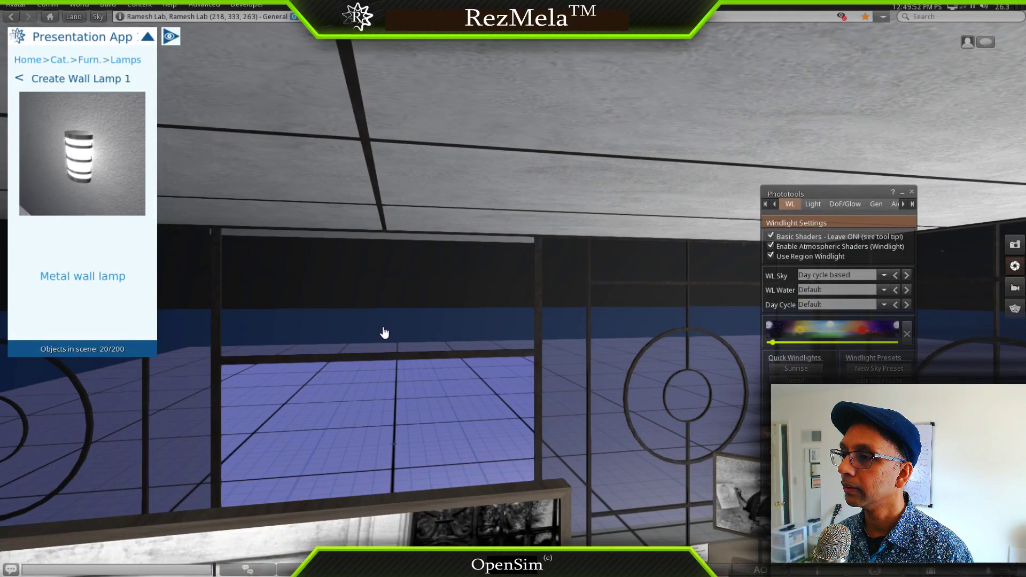
pyautogui.click(389, 332)
pyautogui.moveTo(403, 331)
pyautogui.keyDown('alt'); pyautogui.mouseDown()
pyautogui.moveTo(700, 347)
pyautogui.moveTo(866, 339)
pyautogui.moveTo(406, 334)
pyautogui.mouseUp(); pyautogui.keyUp('alt')
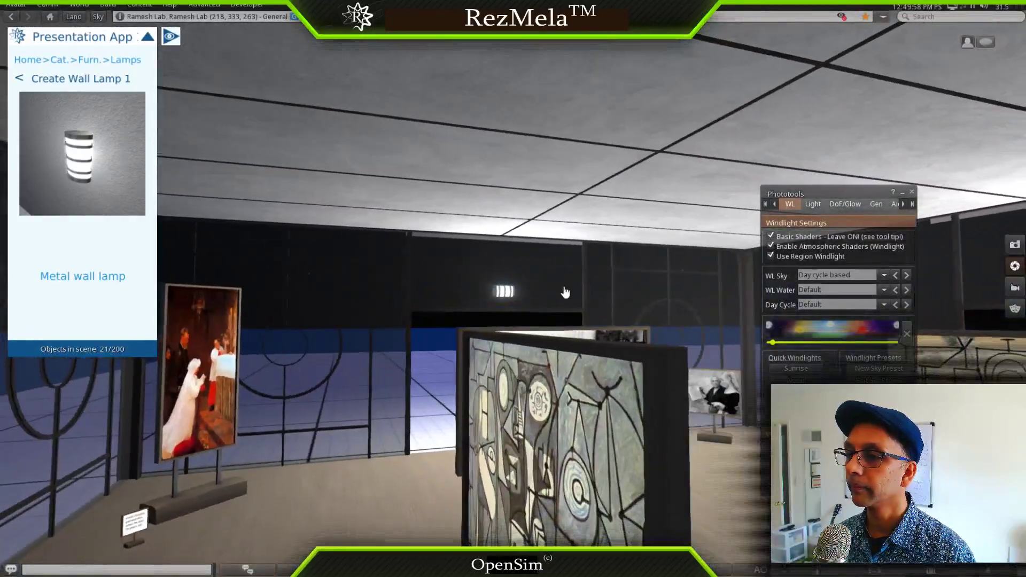
# Add a Wall Lamp 1 near the ceiling above the central circle on each of the two remaining walls
pyautogui.moveTo(565, 291)
pyautogui.keyDown('alt'); pyautogui.mouseDown()
pyautogui.moveTo(256, 300)
pyautogui.moveTo(249, 327)
pyautogui.mouseUp(); pyautogui.keyUp('alt')
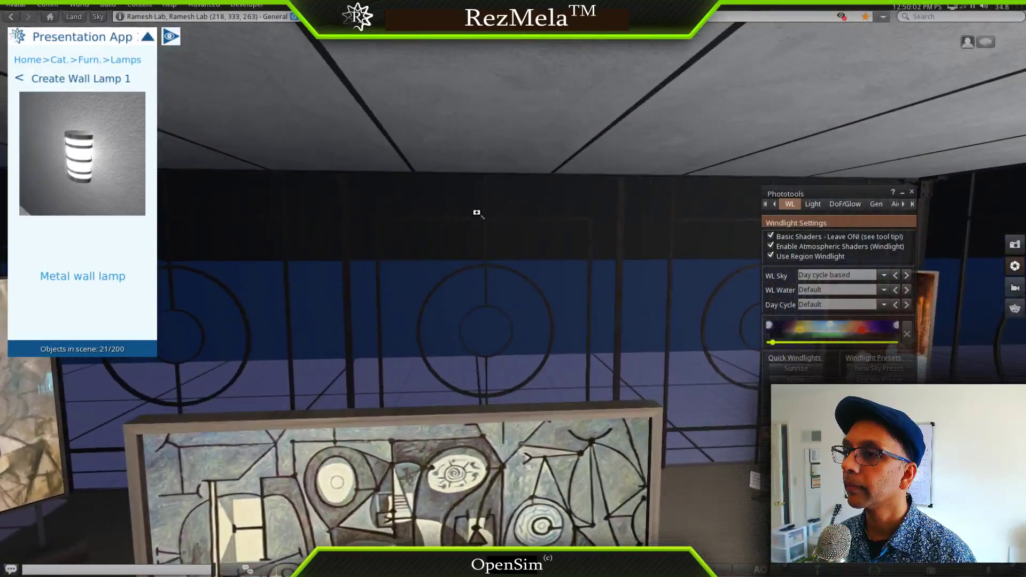
pyautogui.keyDown('alt'); pyautogui.click(477, 213); pyautogui.keyUp('alt')
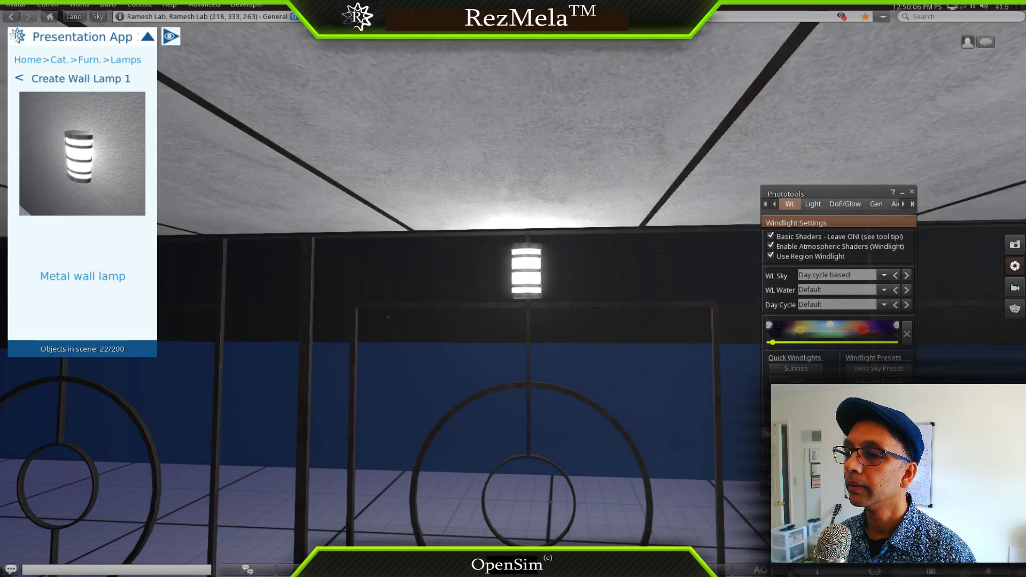
pyautogui.press('Escape')
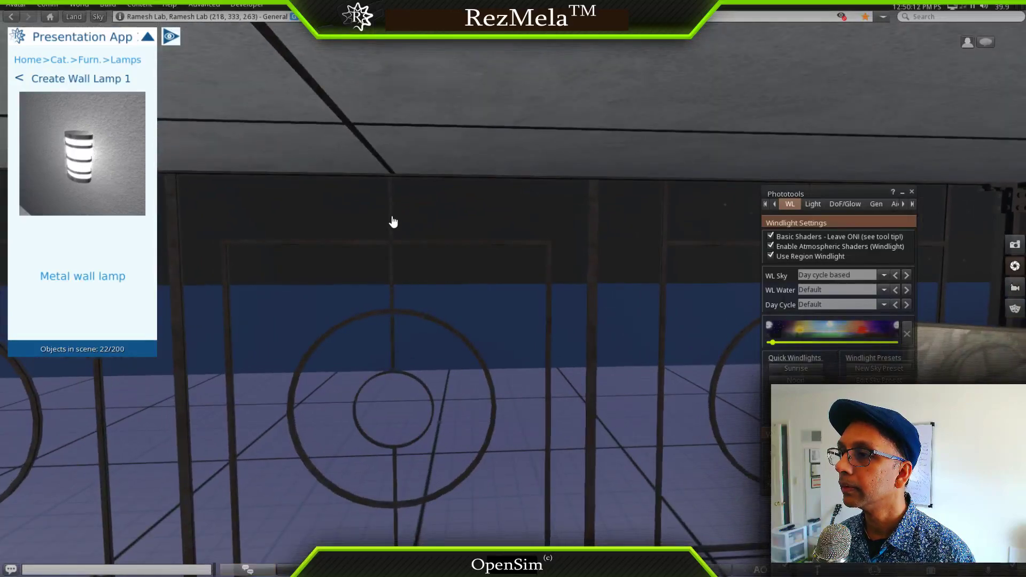
pyautogui.click(391, 218)
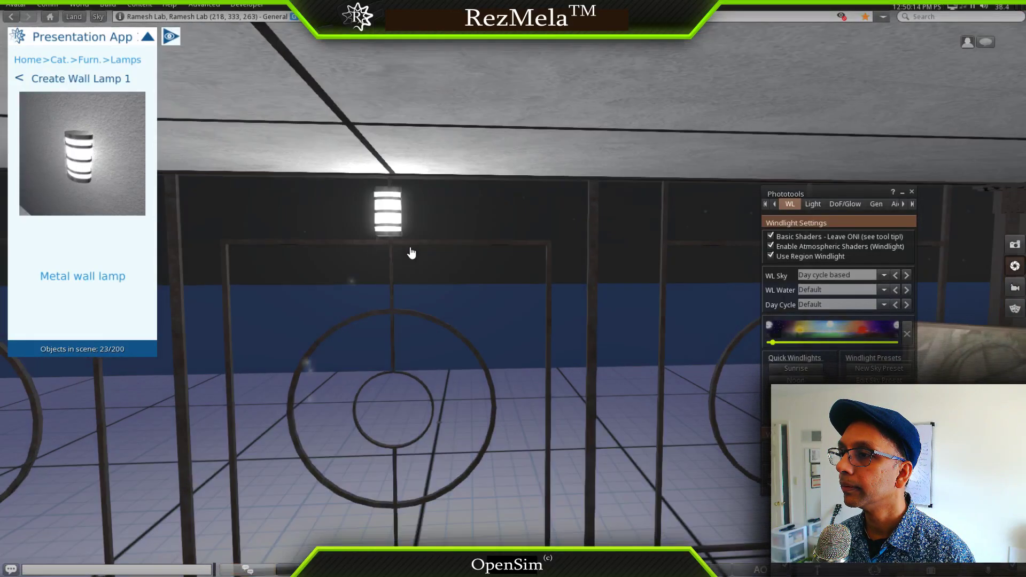
pyautogui.press('Escape')
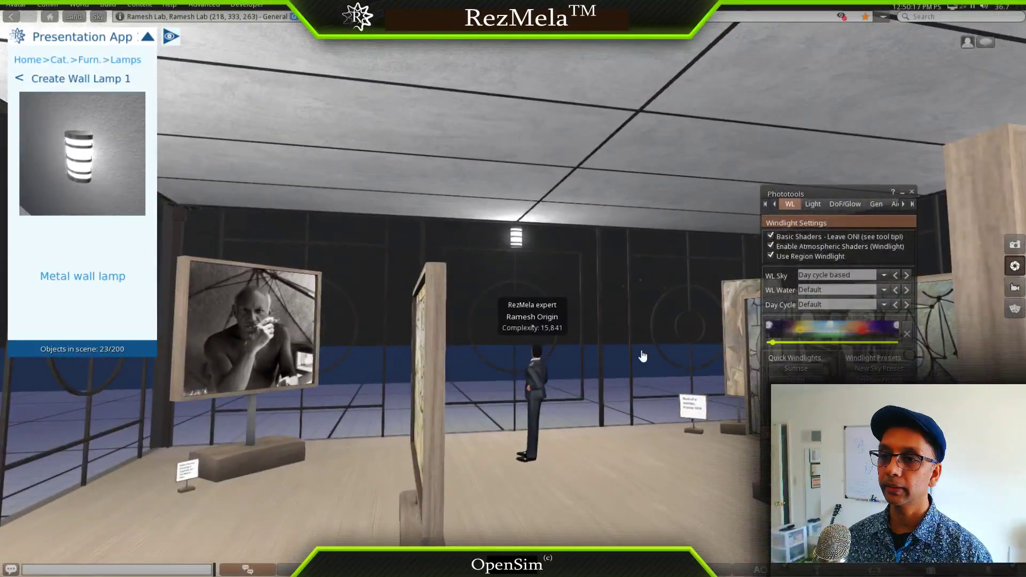
# Add a Rattan Chair from the Seating category on the open floor between the yellow-toned and grey-toned paintings
pyautogui.press('Up')
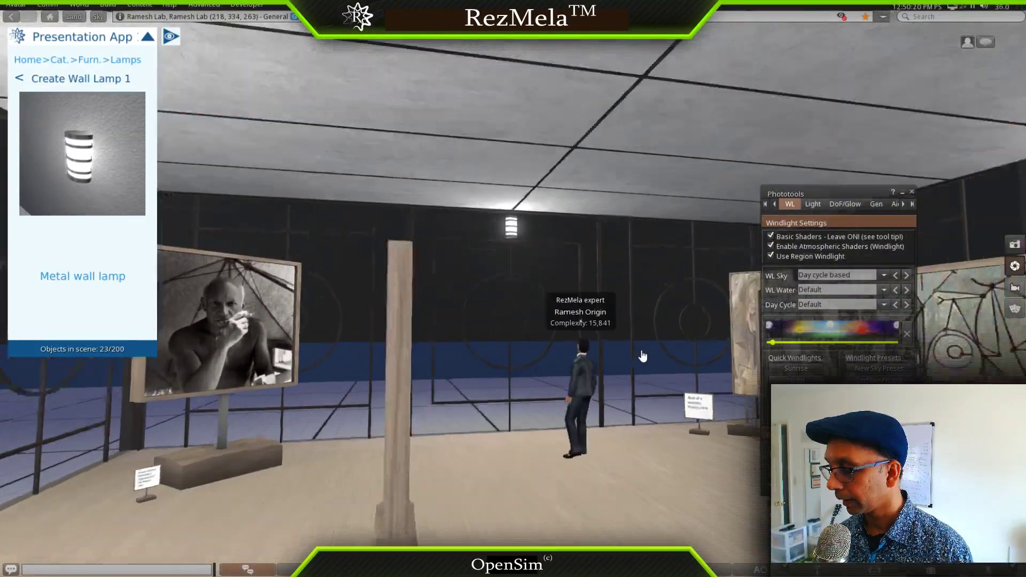
pyautogui.press('Up')
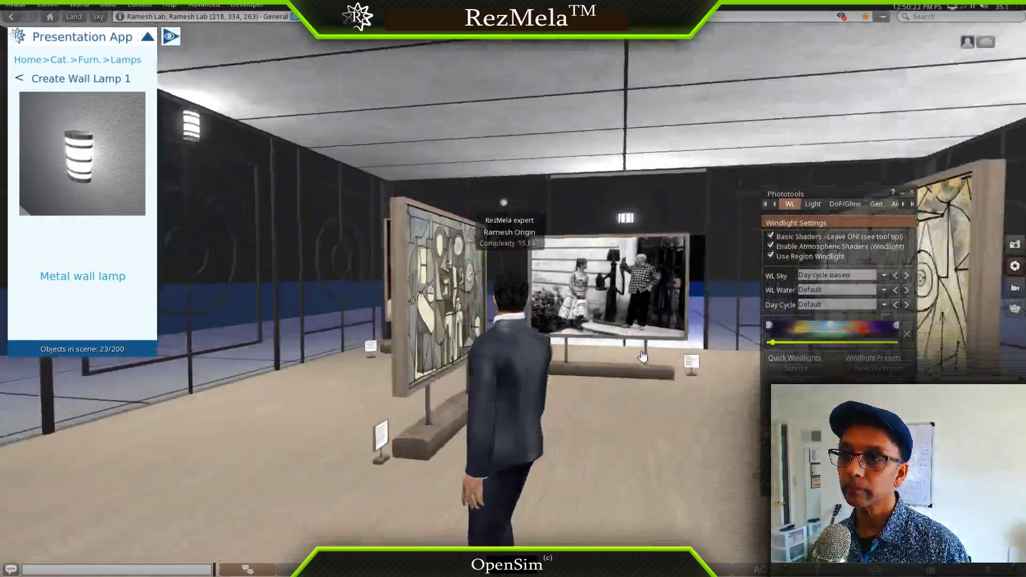
pyautogui.press('Up')
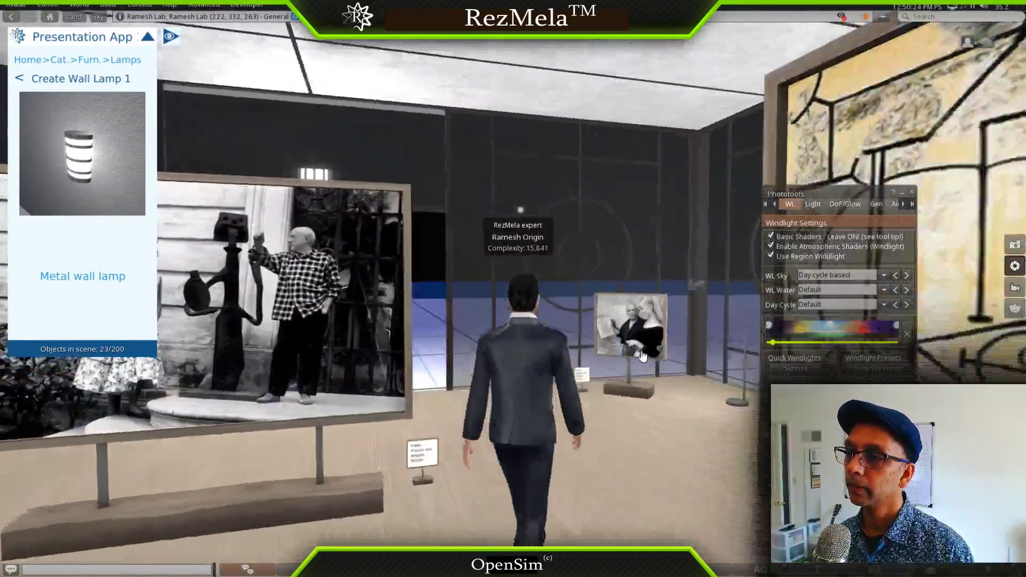
pyautogui.press('Left')
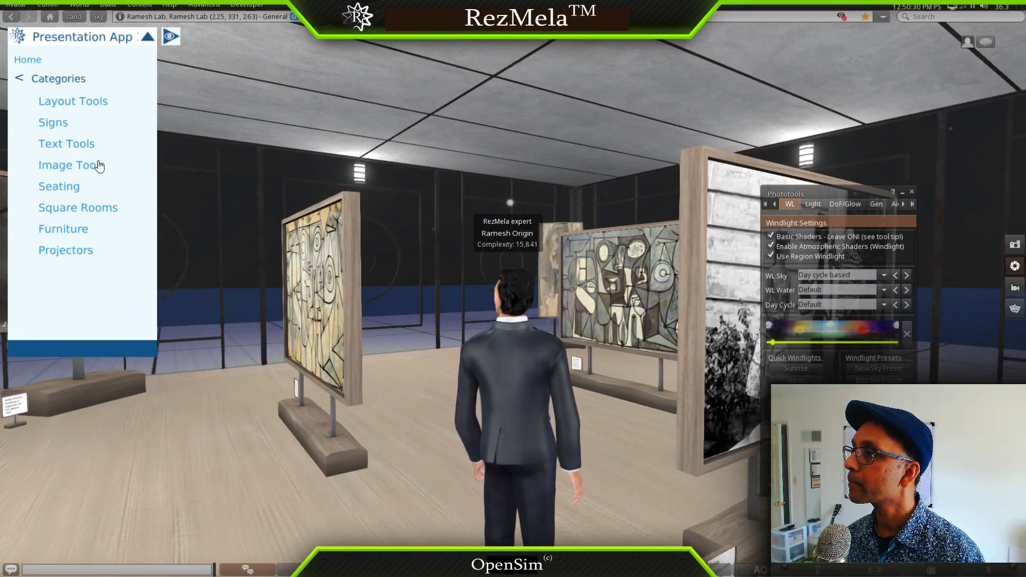
pyautogui.click(64, 188)
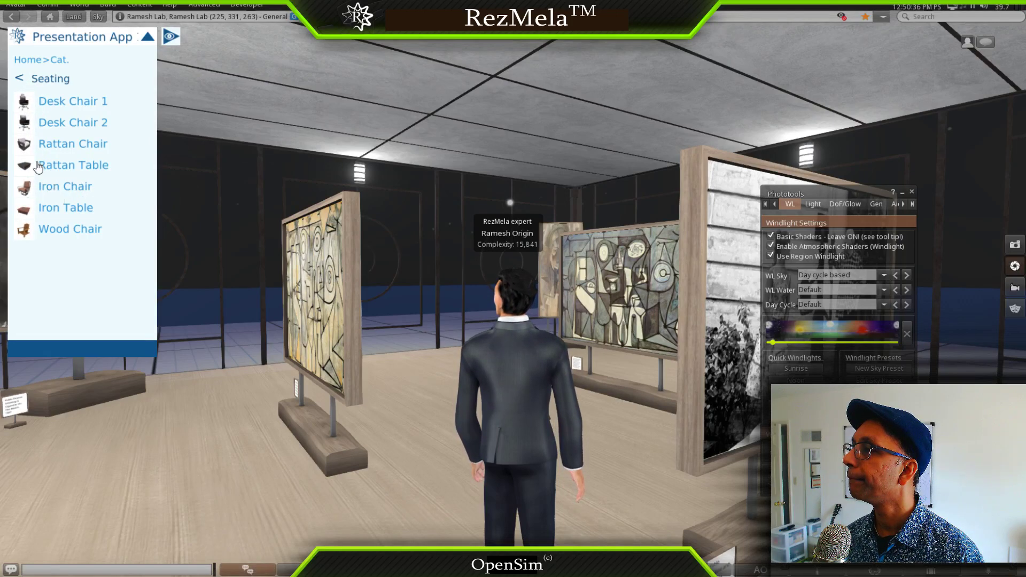
pyautogui.click(28, 148)
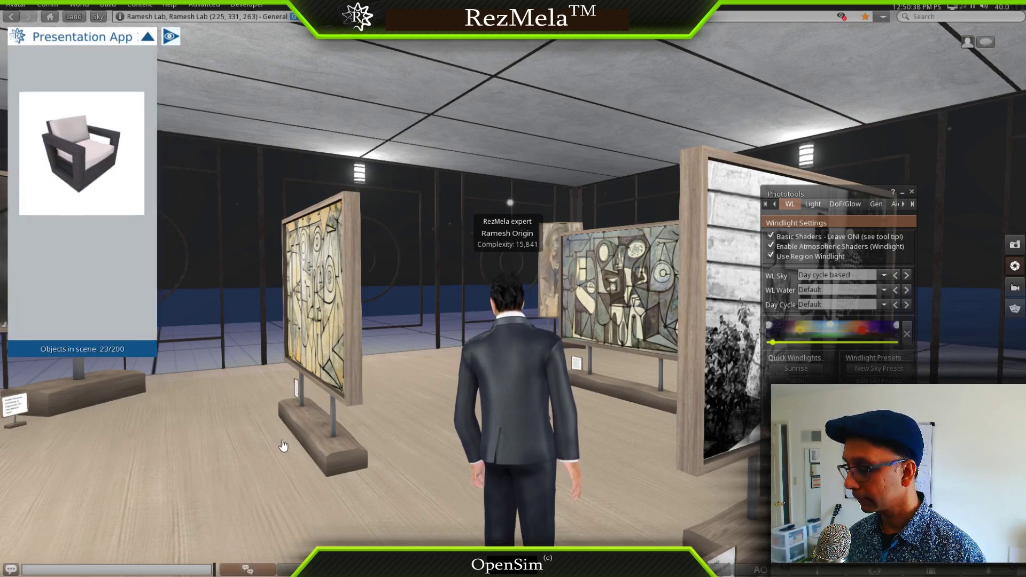
pyautogui.keyDown('alt'); pyautogui.moveTo(346, 438); pyautogui.dragTo(541, 303); pyautogui.keyUp('alt')
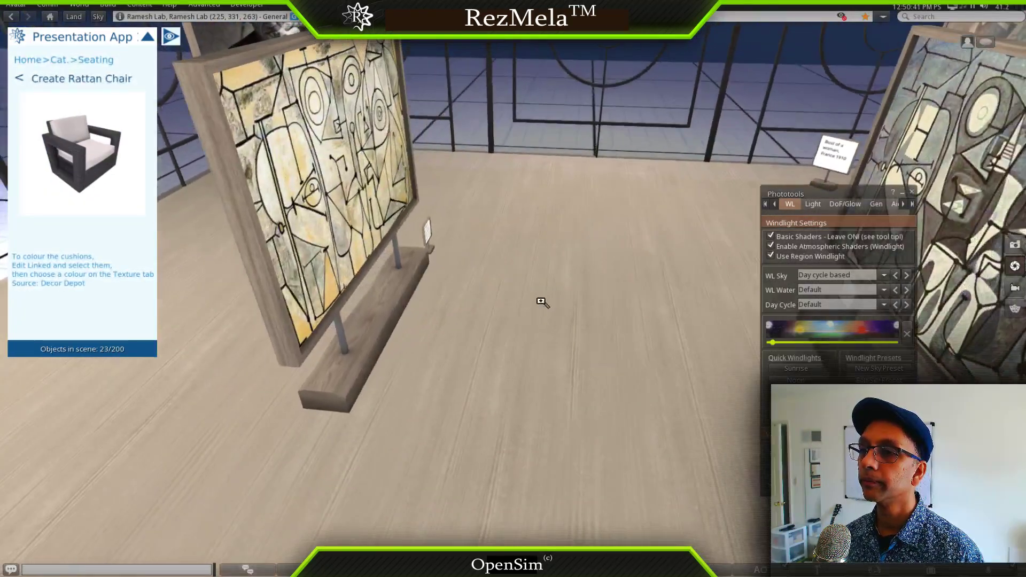
pyautogui.click(594, 315)
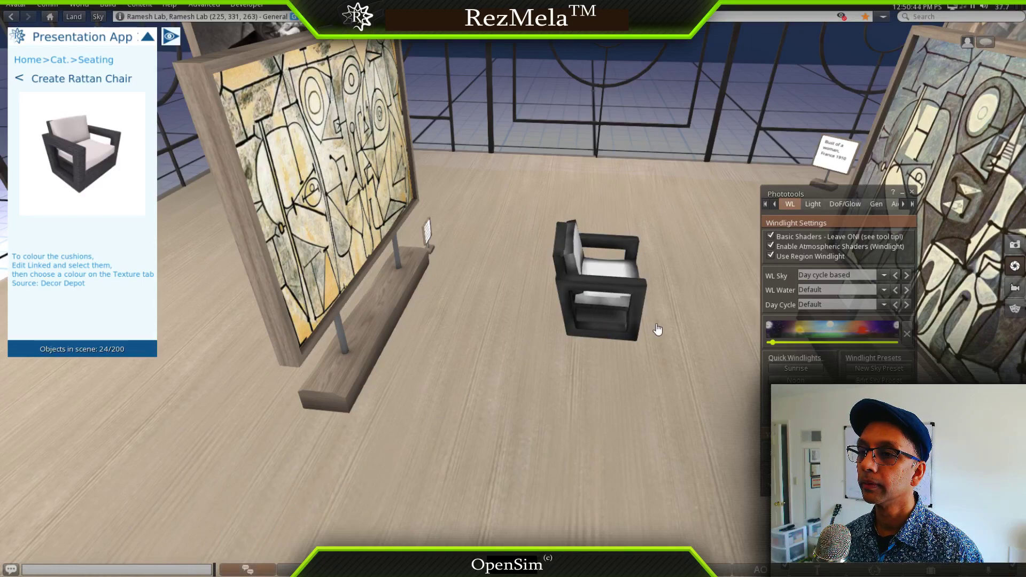
# Move the Rattan Chair slightly closer to the grey-toned painting
pyautogui.keyDown('alt'); pyautogui.moveTo(658, 330); pyautogui.dragTo(515, 294); pyautogui.keyUp('alt')
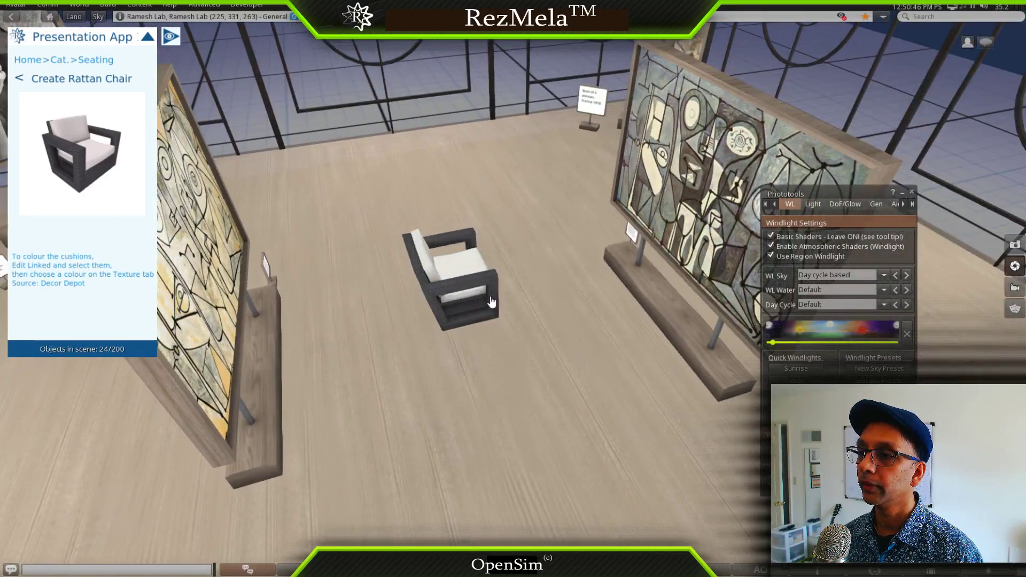
pyautogui.click(464, 292)
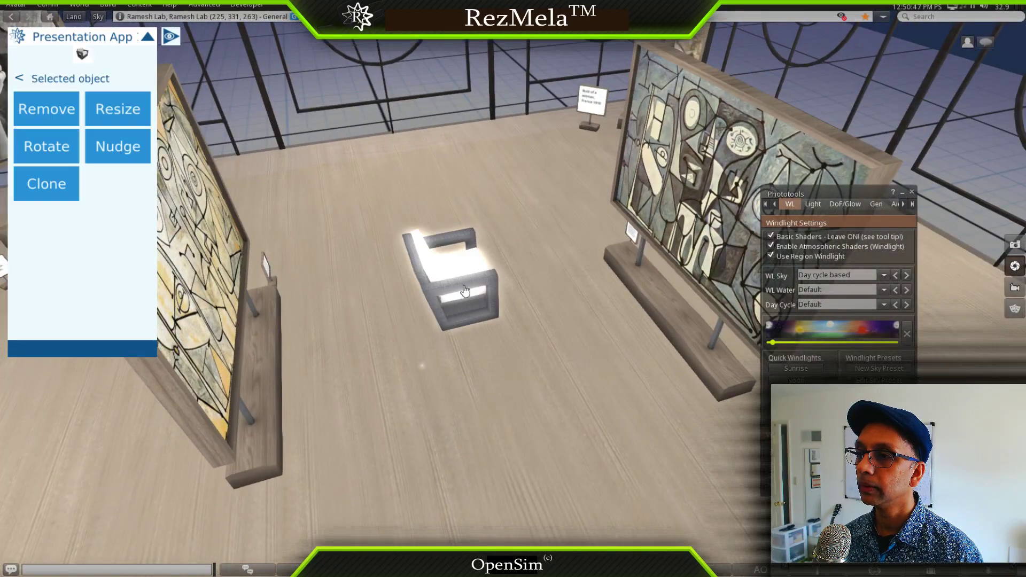
pyautogui.click(513, 343)
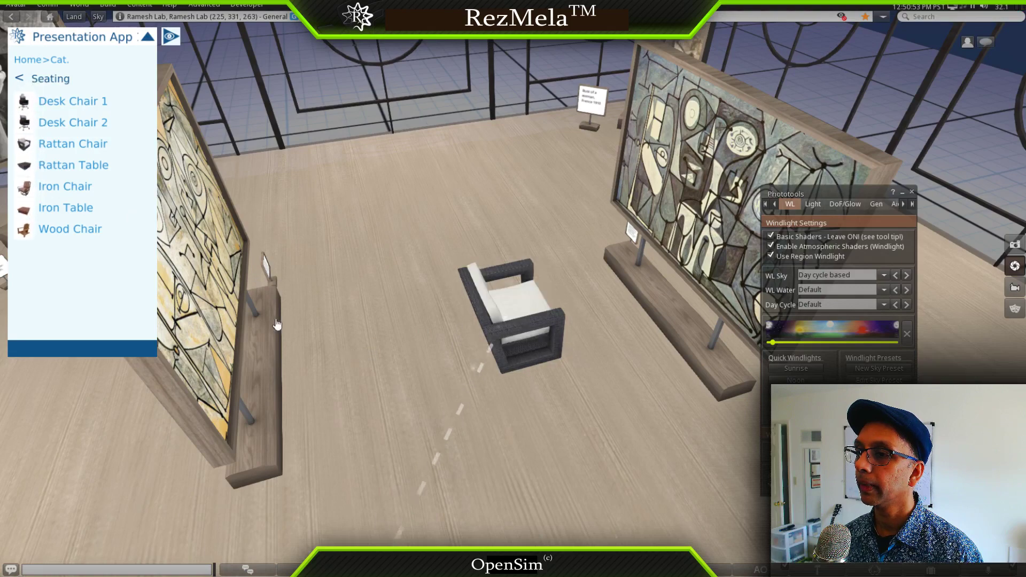
# Add a second Rattan Chair directly behind the first and rotate it by +90° twice so it faces the yellow-toned painting
pyautogui.click(74, 149)
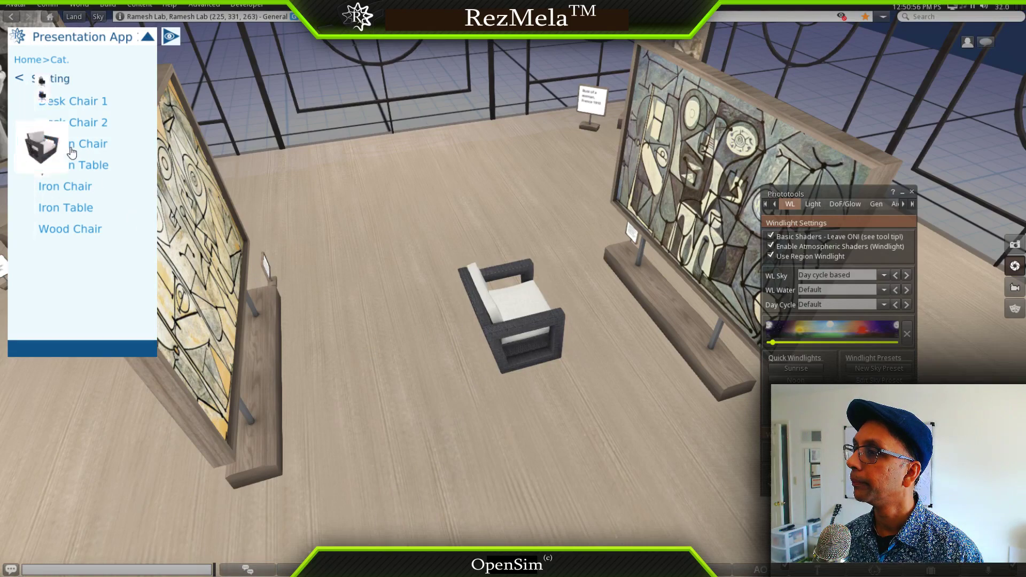
pyautogui.click(458, 356)
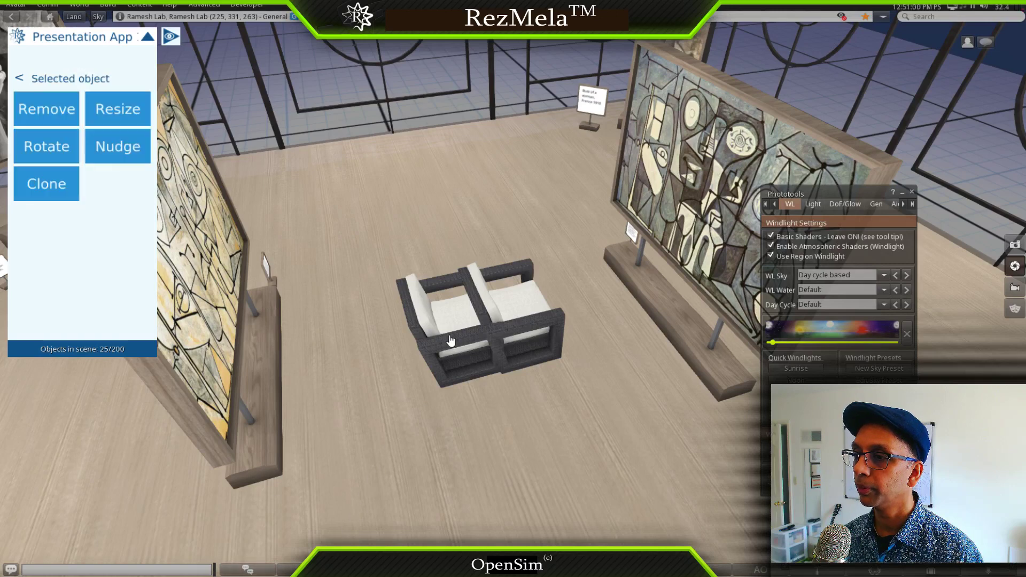
pyautogui.click(57, 154)
pyautogui.click(47, 109)
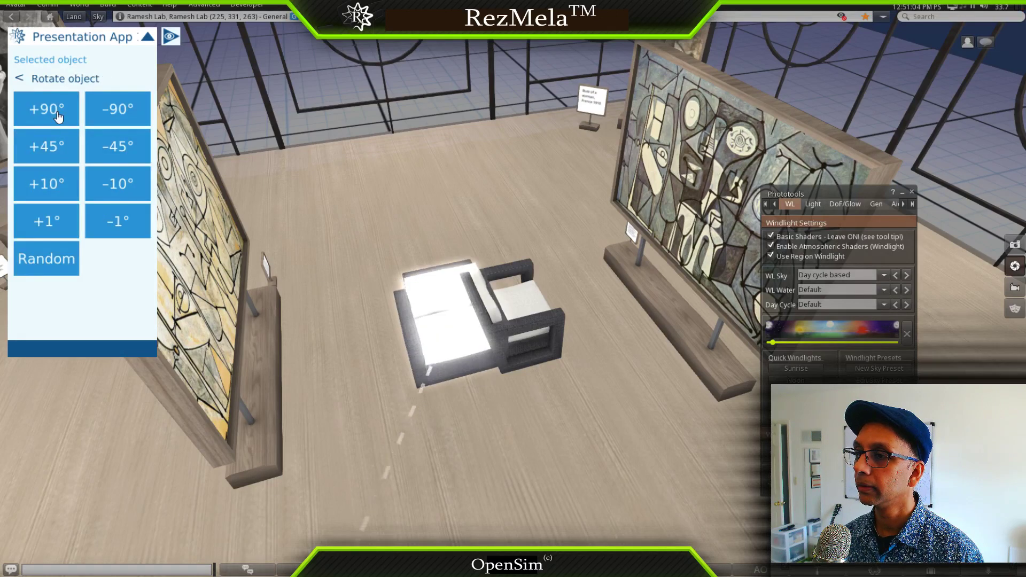
pyautogui.click(58, 114)
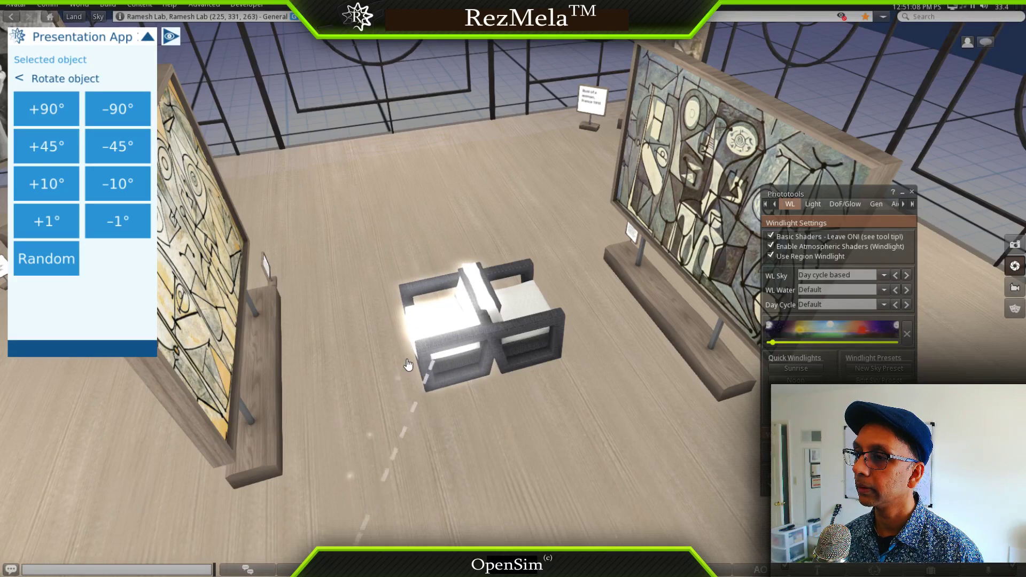
# Reposition the rotated chair, trying it back to back with the first, and set it apart on the open floor between the paintings
pyautogui.click(408, 363)
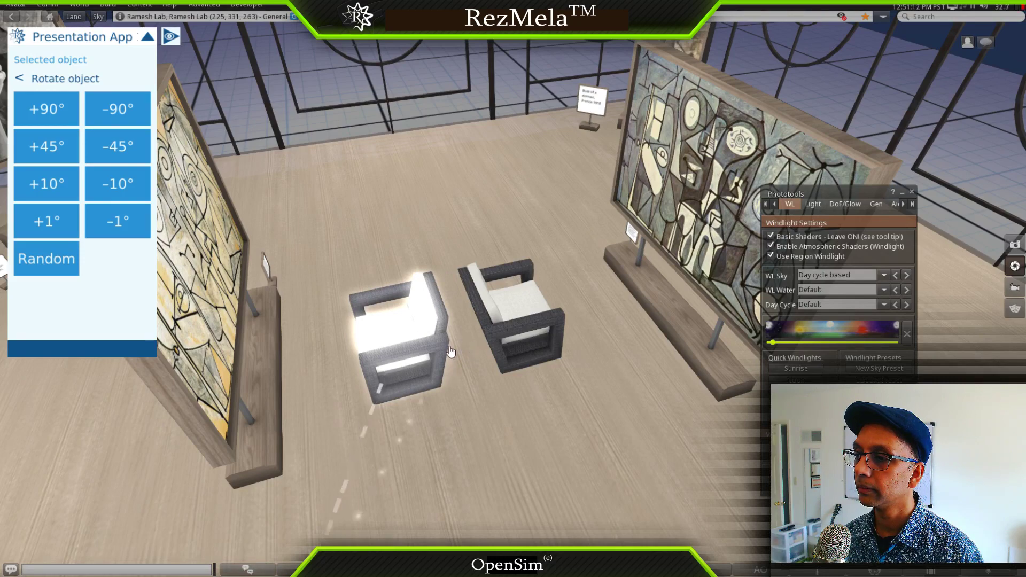
pyautogui.click(455, 373)
pyautogui.click(477, 465)
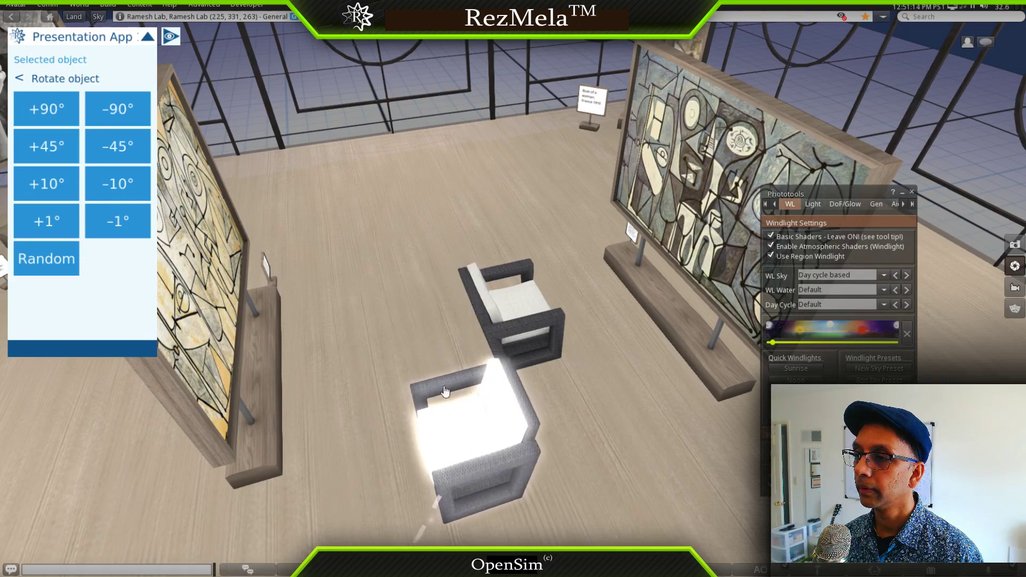
pyautogui.click(436, 356)
pyautogui.keyDown('ctrl'); pyautogui.keyDown('alt'); pyautogui.moveTo(481, 330); pyautogui.dragTo(614, 310); pyautogui.keyUp('alt'); pyautogui.keyUp('ctrl')
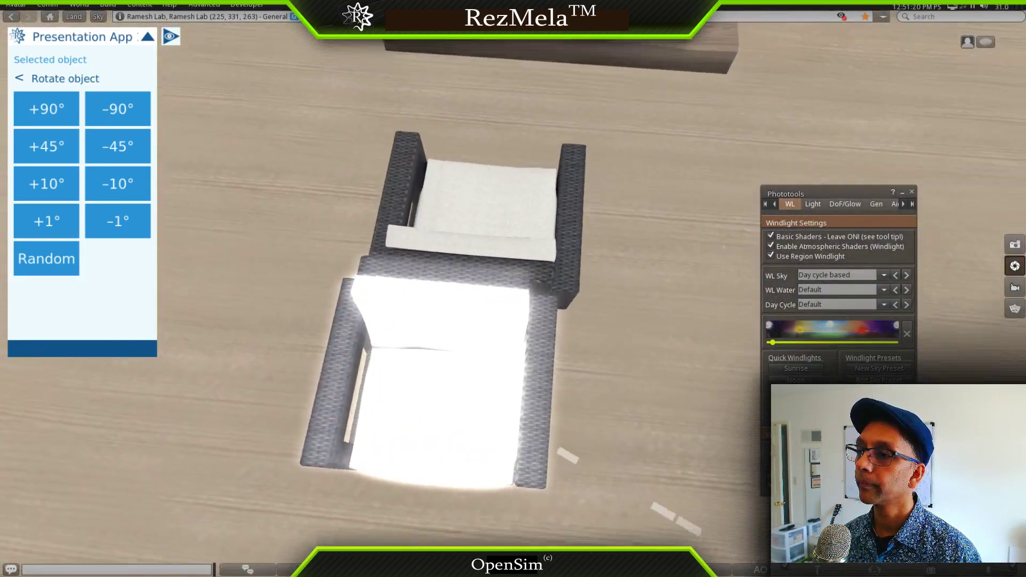
pyautogui.moveTo(449, 374)
pyautogui.keyDown('alt'); pyautogui.mouseDown()
pyautogui.moveTo(455, 412)
pyautogui.moveTo(471, 428)
pyautogui.moveTo(459, 428)
pyautogui.moveTo(455, 385)
pyautogui.moveTo(514, 294)
pyautogui.mouseUp(); pyautogui.keyUp('alt')
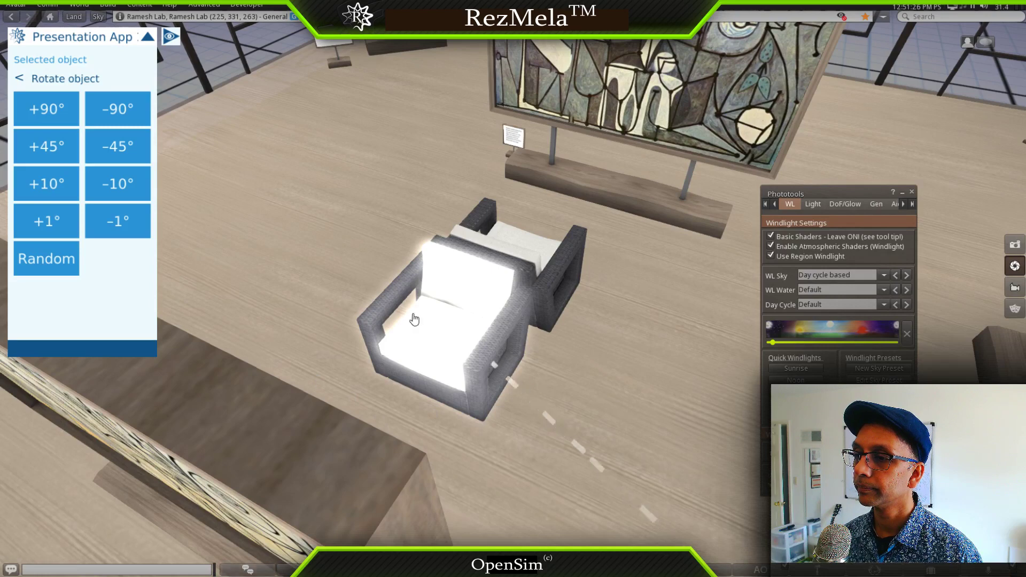
pyautogui.click(277, 271)
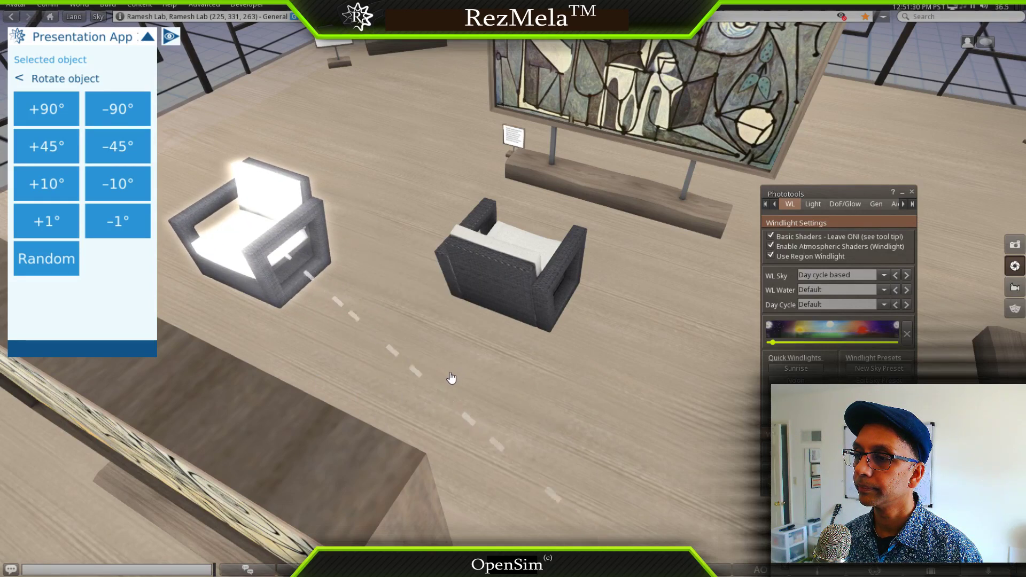
# Move the rotated Rattan Chair back to back with the first one, leaving it facing the yellow-toned painting
pyautogui.click(453, 378)
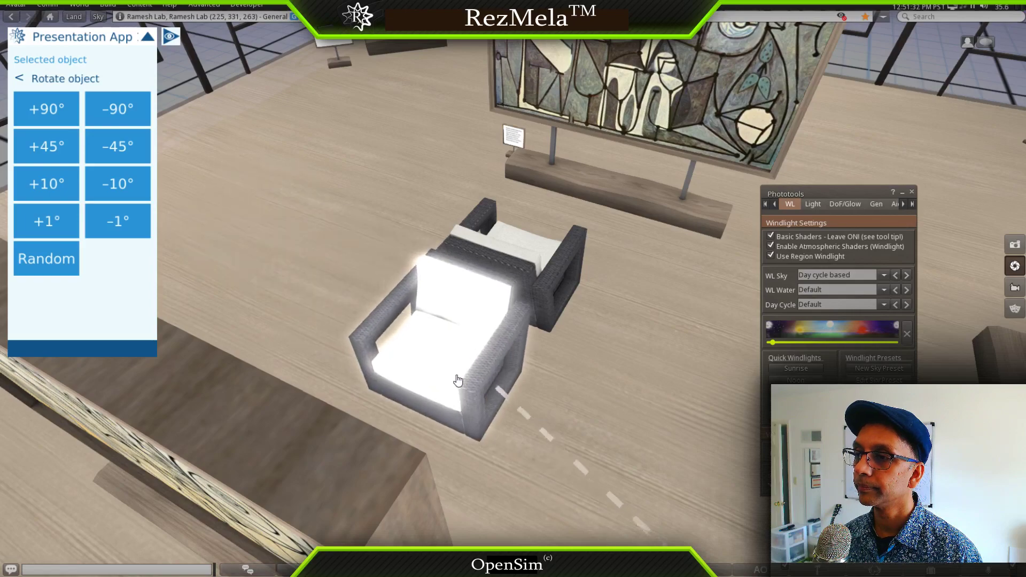
pyautogui.click(406, 324)
pyautogui.moveTo(427, 327)
pyautogui.keyDown('ctrl'); pyautogui.keyDown('alt'); pyautogui.mouseDown()
pyautogui.moveTo(273, 323)
pyautogui.moveTo(219, 278)
pyautogui.moveTo(267, 238)
pyautogui.moveTo(292, 305)
pyautogui.moveTo(395, 313)
pyautogui.moveTo(500, 262)
pyautogui.moveTo(406, 310)
pyautogui.moveTo(444, 278)
pyautogui.moveTo(454, 251)
pyautogui.moveTo(374, 261)
pyautogui.moveTo(364, 246)
pyautogui.moveTo(342, 272)
pyautogui.moveTo(299, 278)
pyautogui.moveTo(278, 240)
pyautogui.moveTo(203, 224)
pyautogui.moveTo(332, 222)
pyautogui.moveTo(342, 205)
pyautogui.moveTo(481, 210)
pyautogui.moveTo(495, 246)
pyautogui.moveTo(537, 292)
pyautogui.moveTo(545, 256)
pyautogui.moveTo(567, 257)
pyautogui.mouseUp(); pyautogui.keyUp('alt'); pyautogui.keyUp('ctrl')
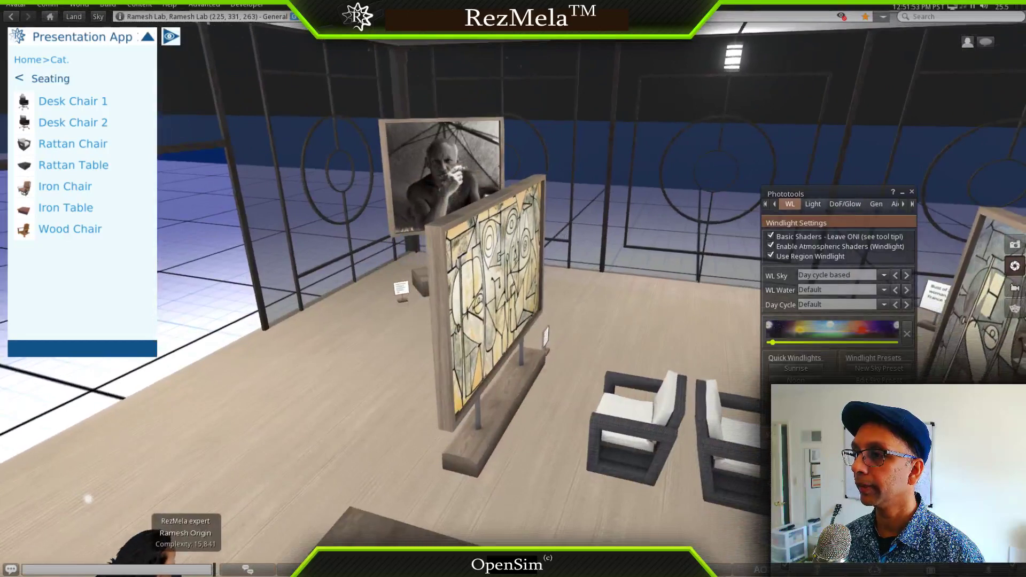
# Add a third Rattan Chair on the floor near the black-and-white smoking portrait and rotate it by -45° three times
pyautogui.click(70, 145)
pyautogui.click(367, 328)
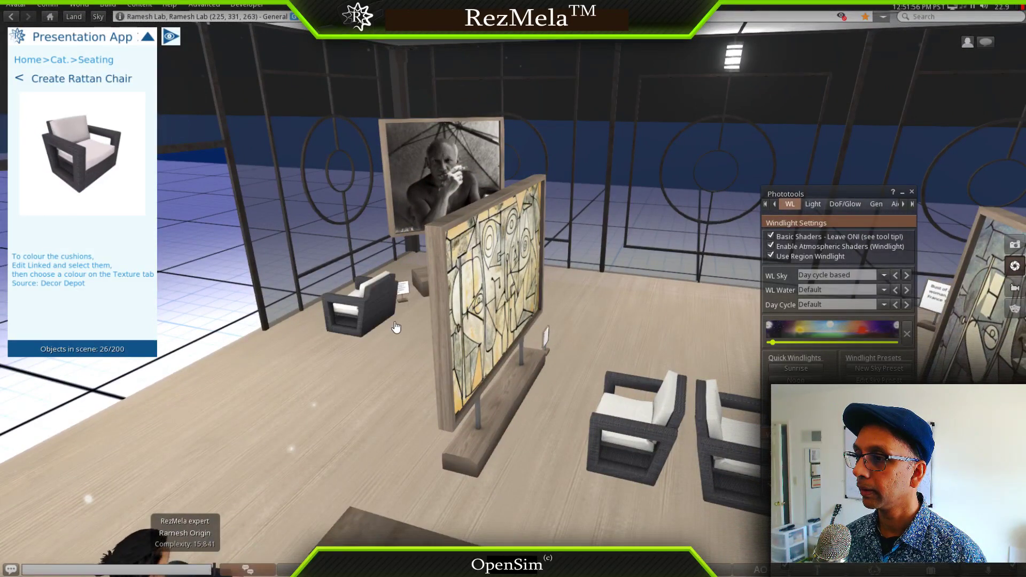
pyautogui.click(376, 319)
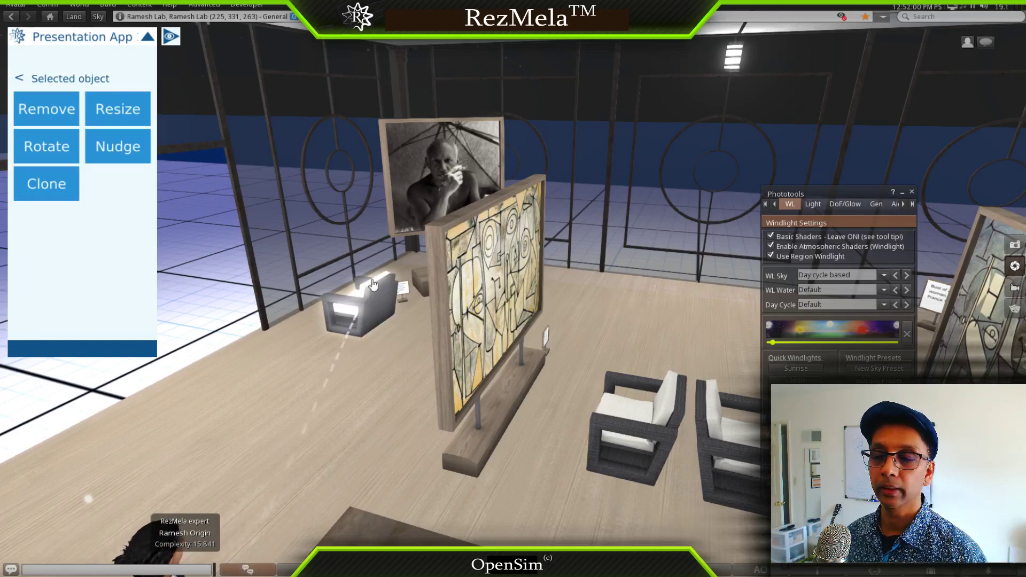
pyautogui.click(52, 149)
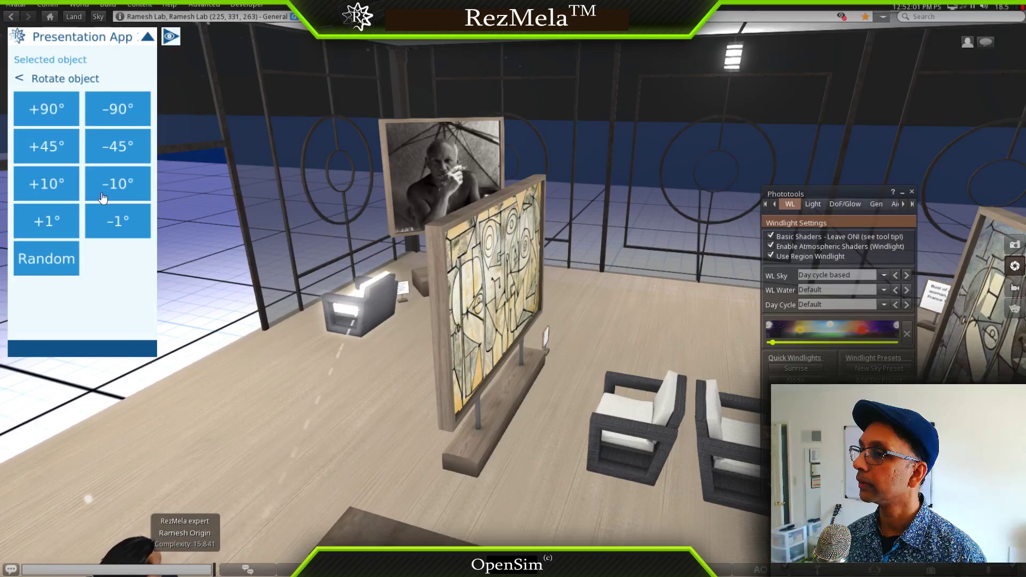
pyautogui.click(119, 154)
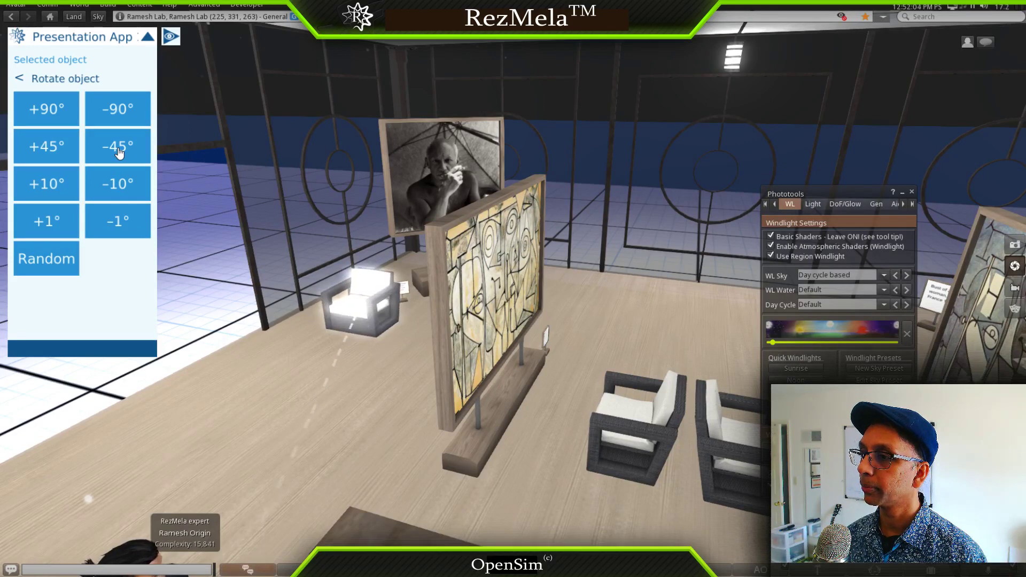
pyautogui.click(120, 154)
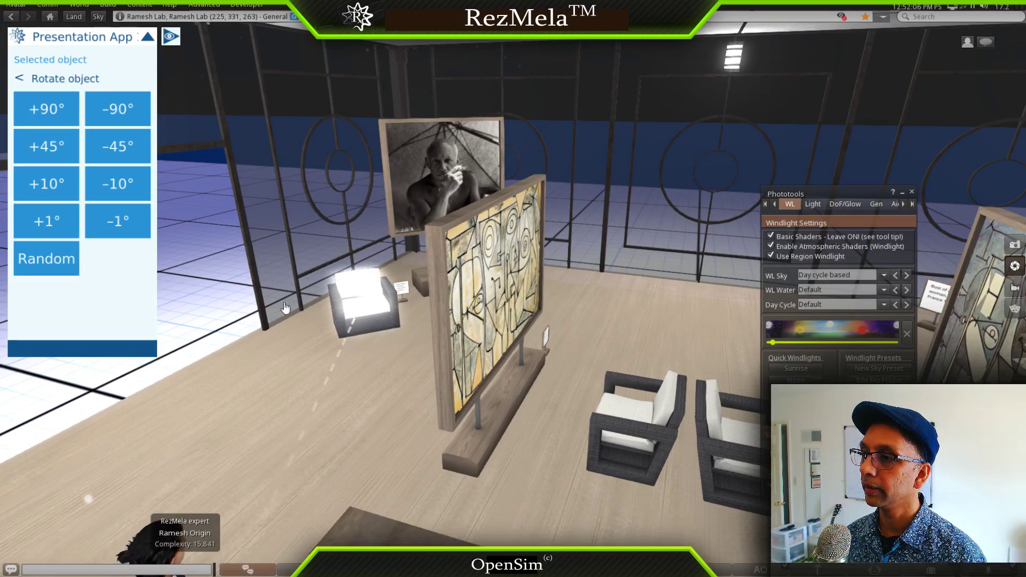
pyautogui.click(120, 160)
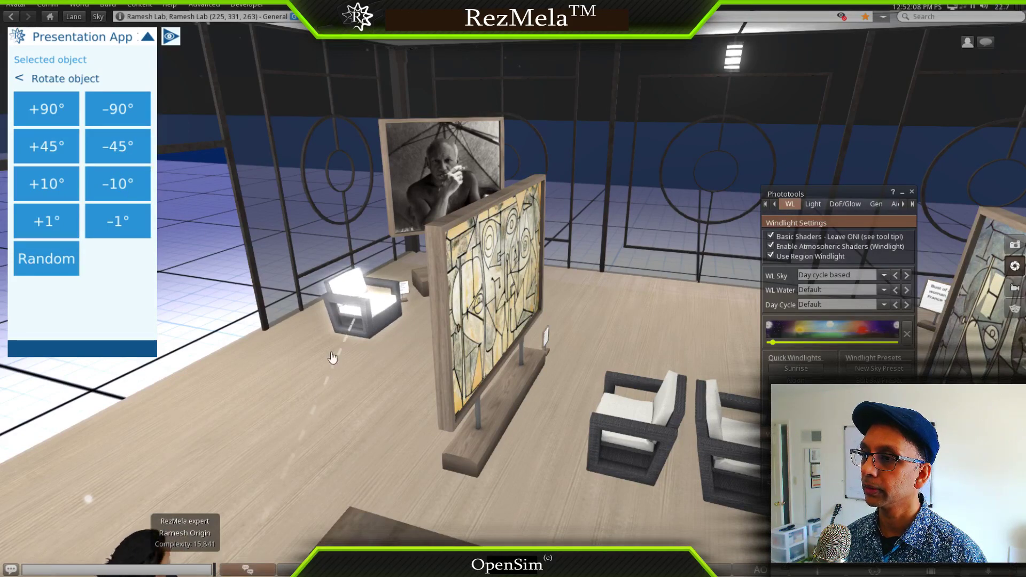
pyautogui.click(321, 375)
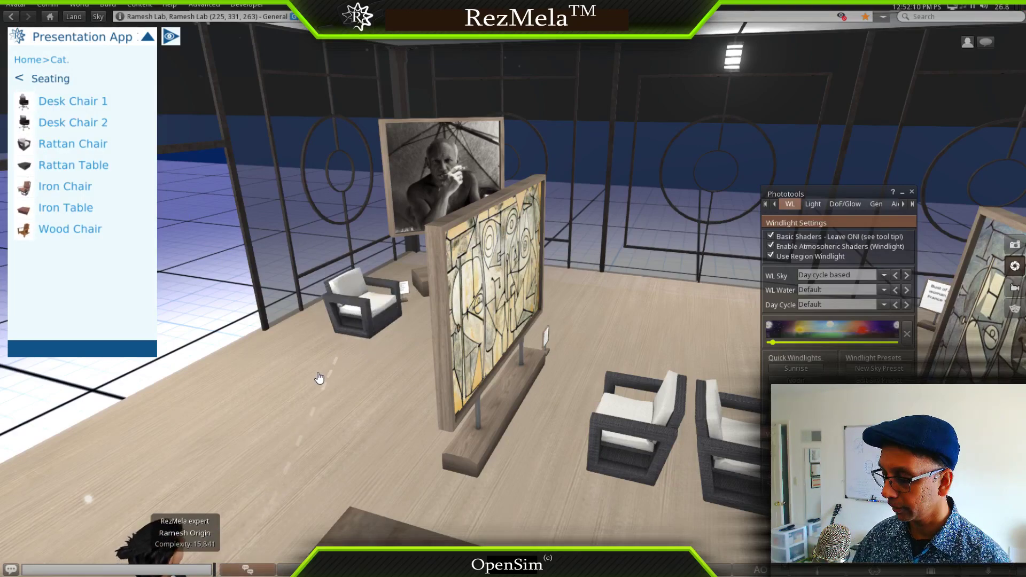
# Set the Windlight day-cycle time to about midday in Phototools and close the Phototools window
pyautogui.moveTo(505, 316)
pyautogui.keyDown('alt'); pyautogui.mouseDown()
pyautogui.moveTo(449, 375)
pyautogui.moveTo(444, 321)
pyautogui.mouseUp(); pyautogui.keyUp('alt')
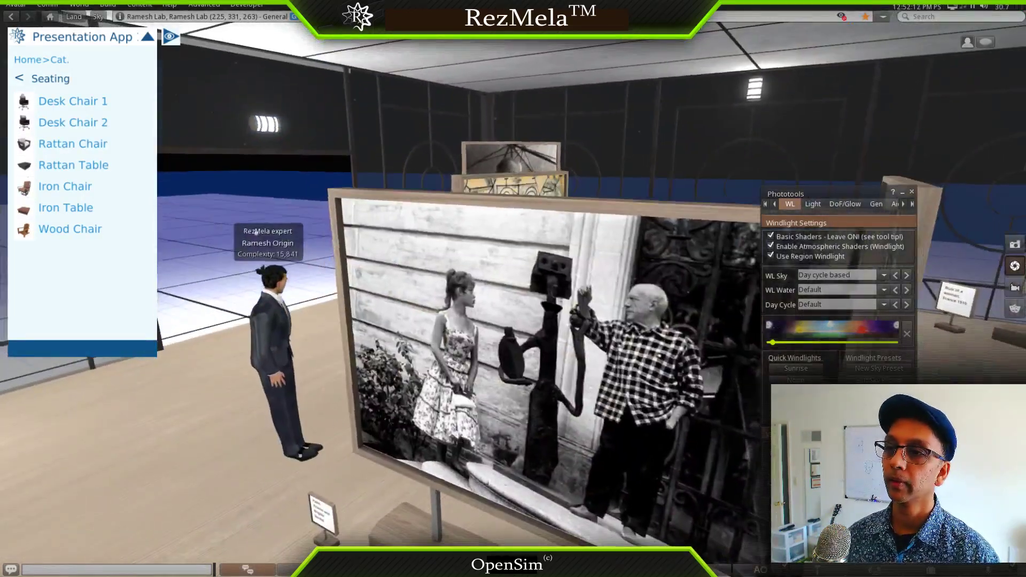
pyautogui.keyDown('alt'); pyautogui.moveTo(513, 295); pyautogui.dragTo(516, 348); pyautogui.keyUp('alt')
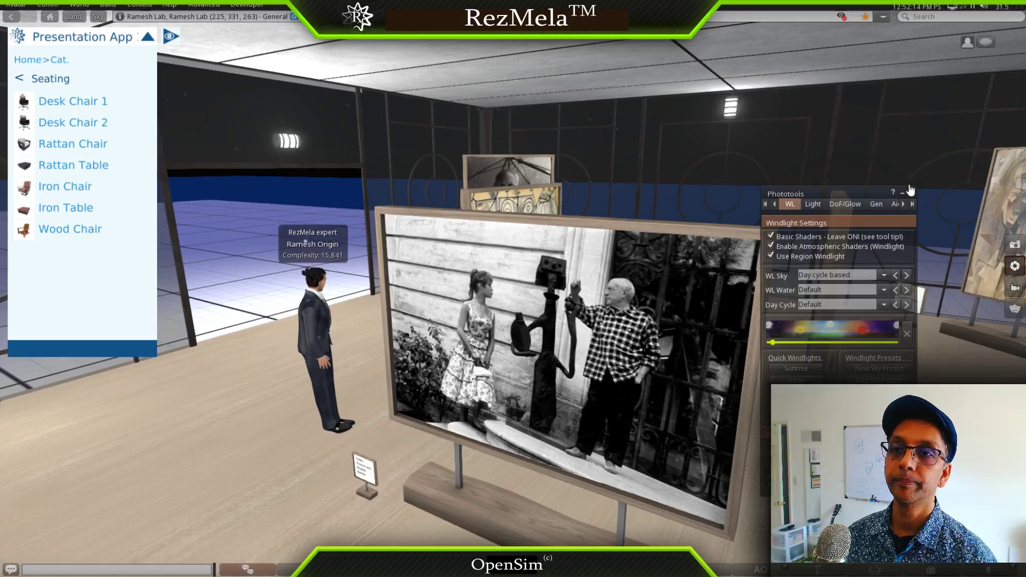
pyautogui.click(912, 190)
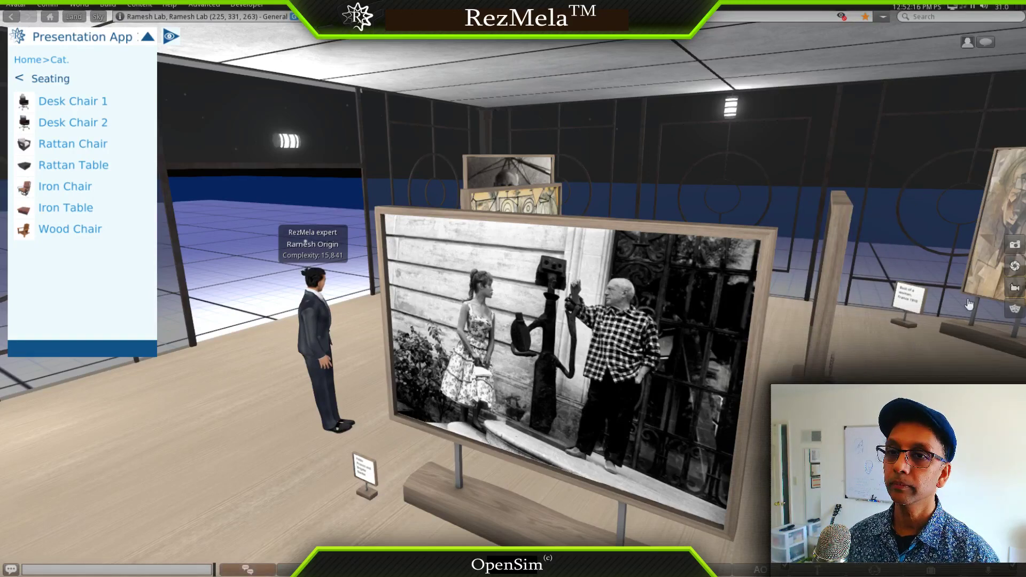
pyautogui.click(1015, 267)
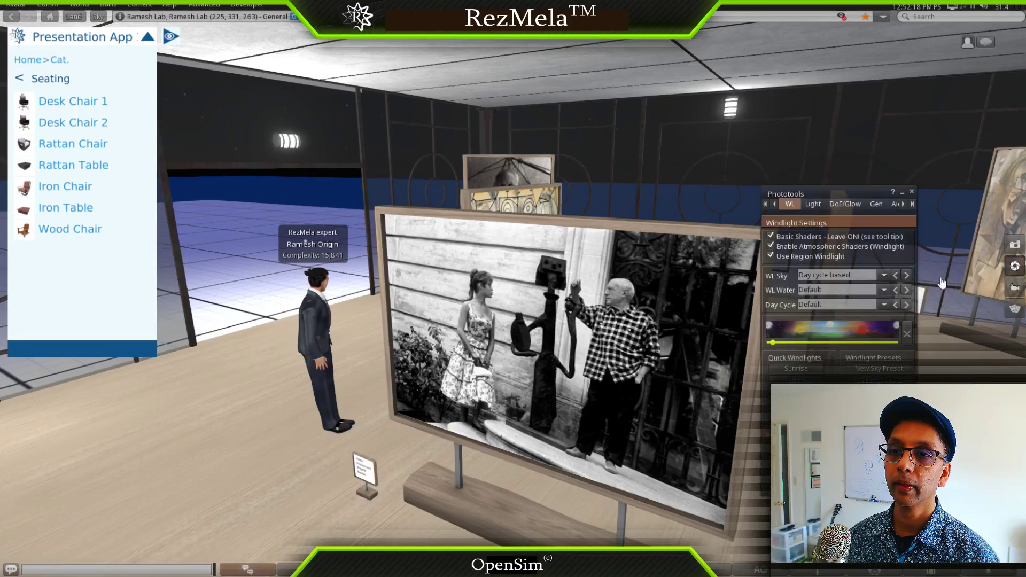
pyautogui.click(832, 343)
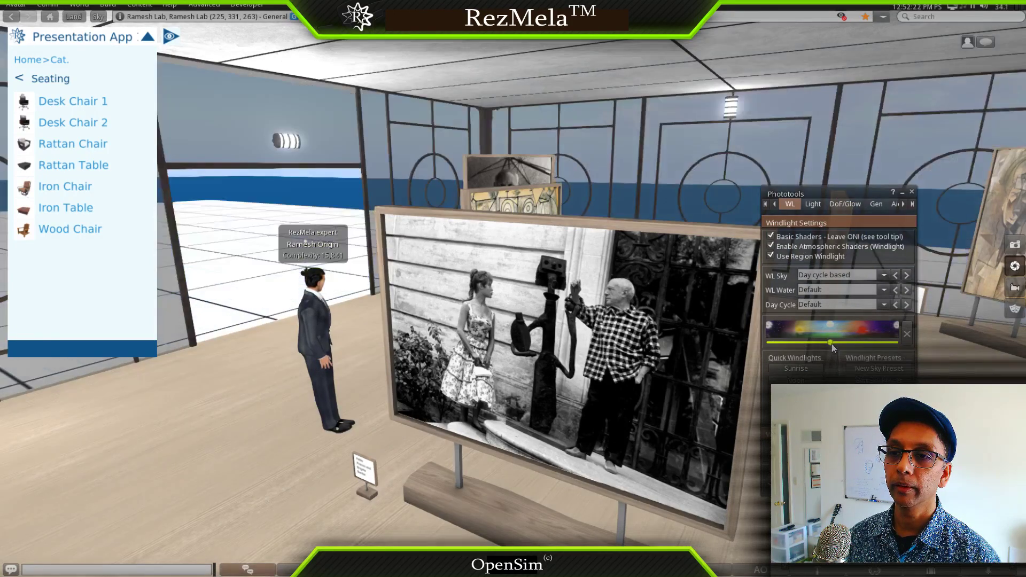
pyautogui.click(912, 192)
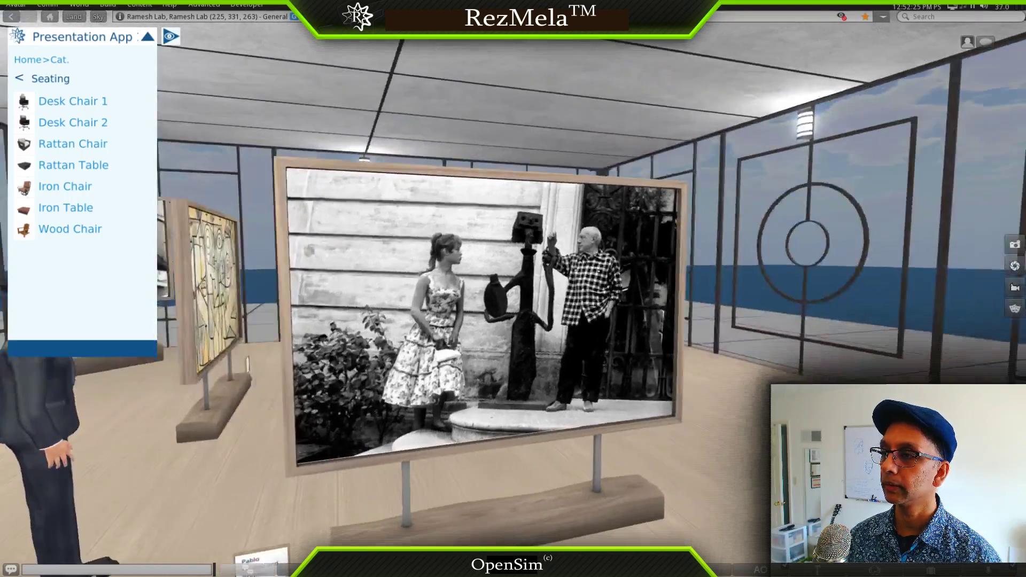
# Switch off the Graphics Editor with its power control outside the gallery to leave editing mode
pyautogui.keyDown('alt'); pyautogui.moveTo(502, 300); pyautogui.dragTo(386, 333); pyautogui.keyUp('alt')
pyautogui.keyDown('alt'); pyautogui.click(192, 384); pyautogui.keyUp('alt')
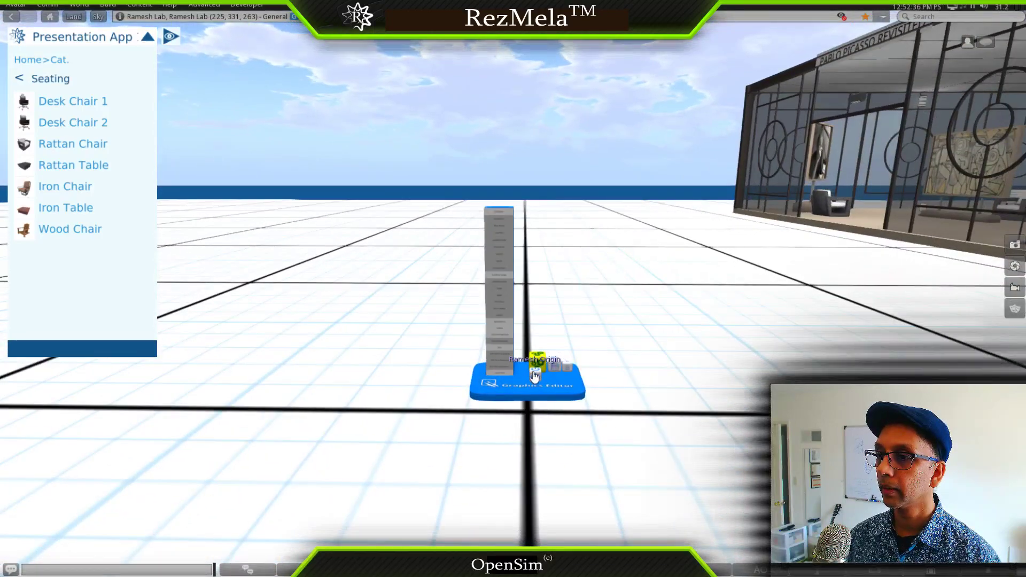
pyautogui.click(536, 377)
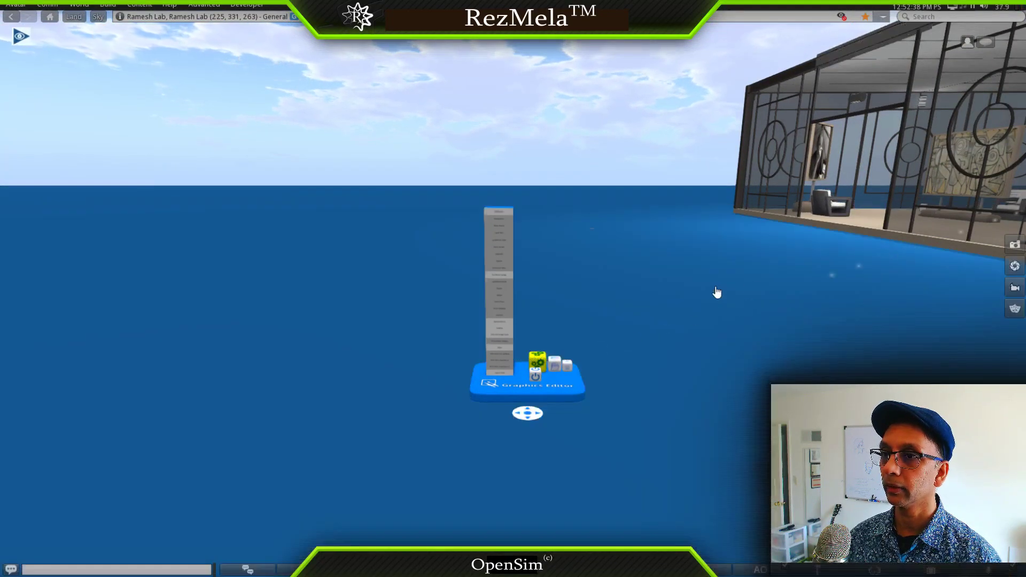
pyautogui.keyDown('alt'); pyautogui.click(867, 211); pyautogui.keyUp('alt')
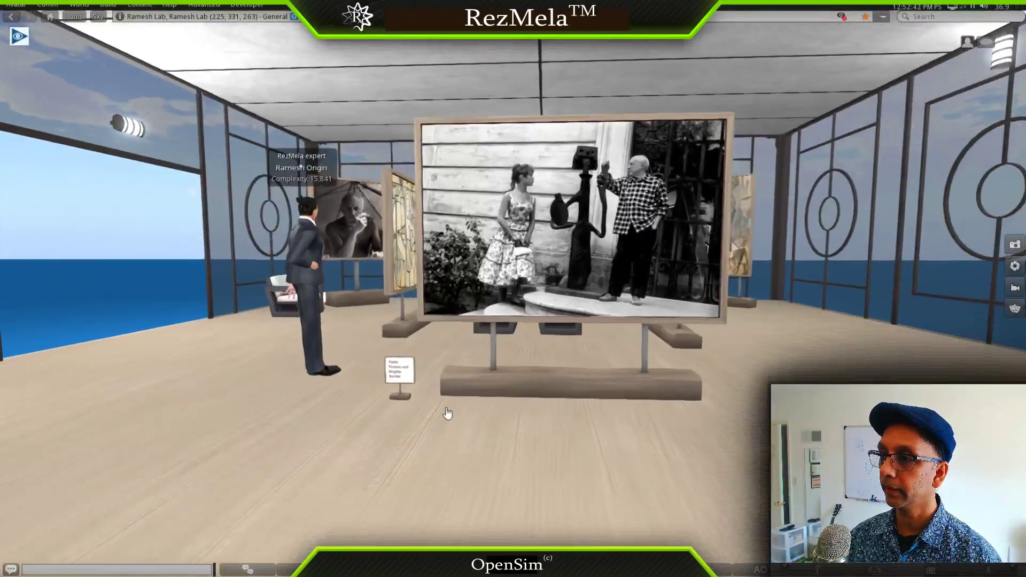
# Walk the avatar out through the gallery entrance and examine the building's exterior and its title sign
pyautogui.press('Left')
pyautogui.press('Up')
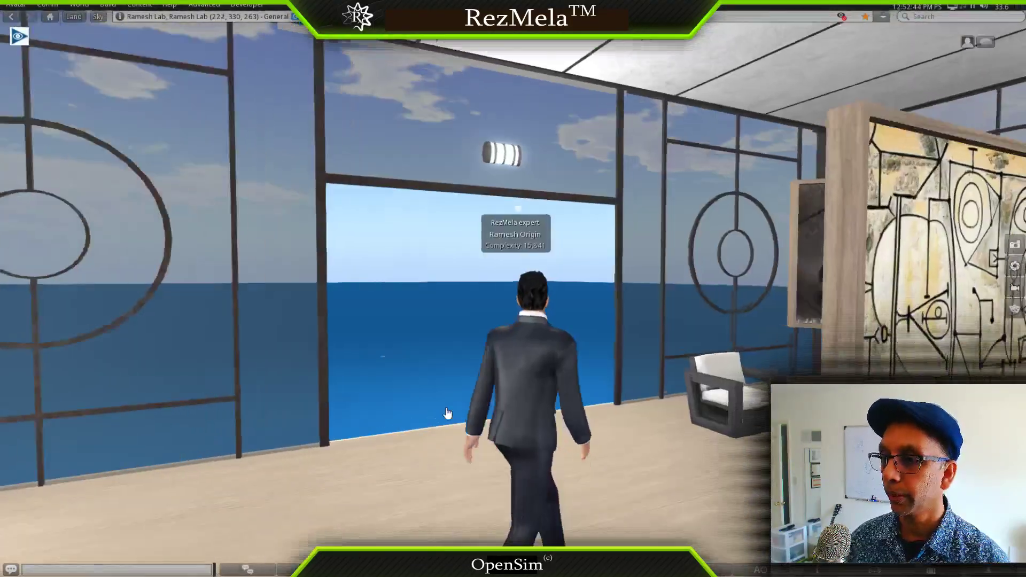
pyautogui.press('Right')
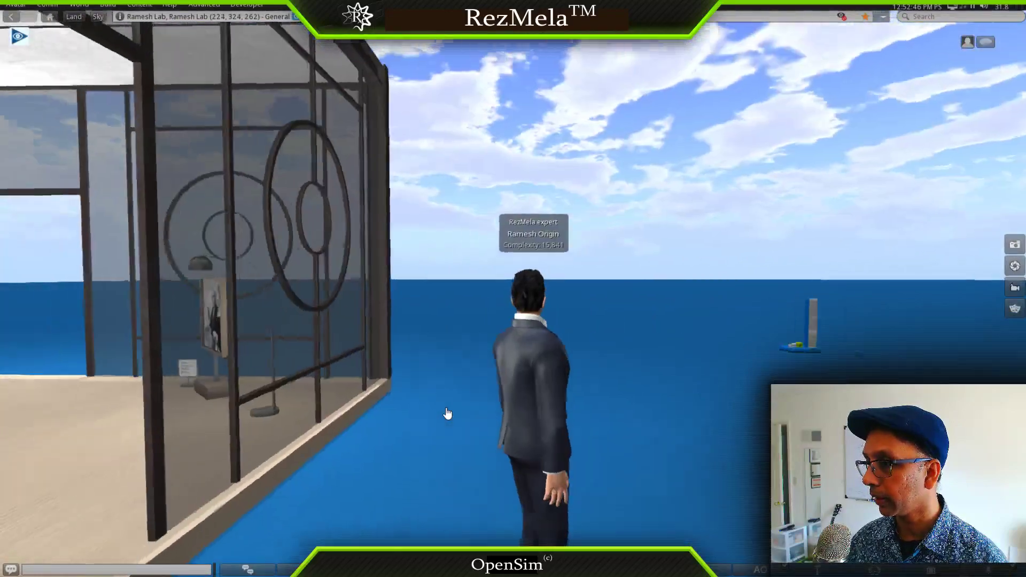
pyautogui.press('Left')
pyautogui.press('Down')
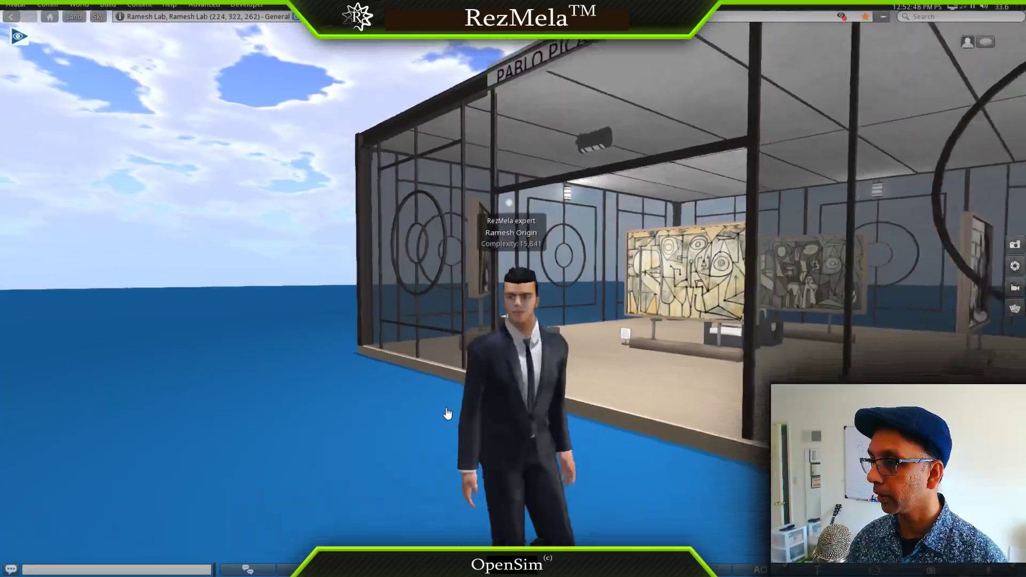
pyautogui.press('Up')
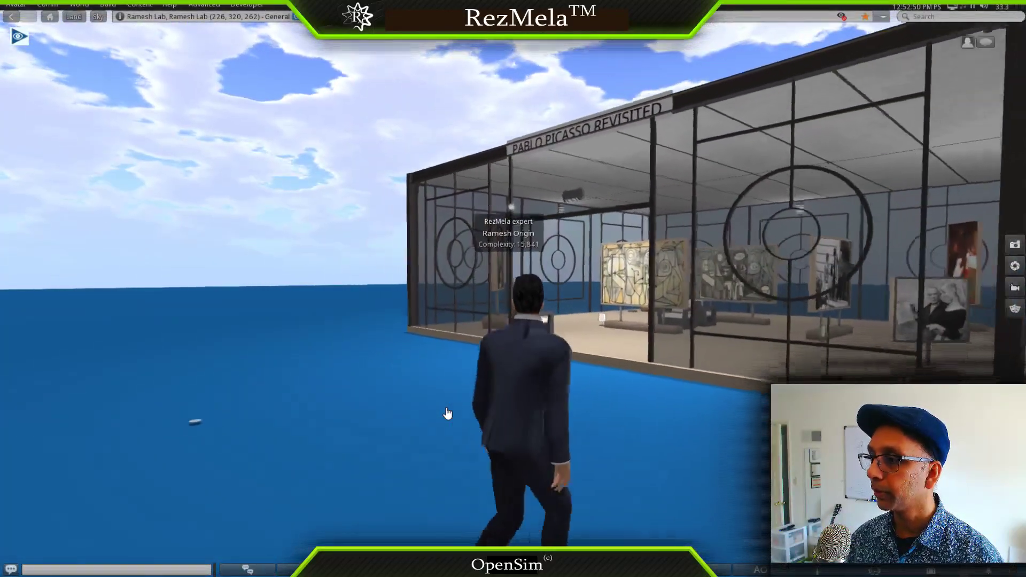
pyautogui.press('Left')
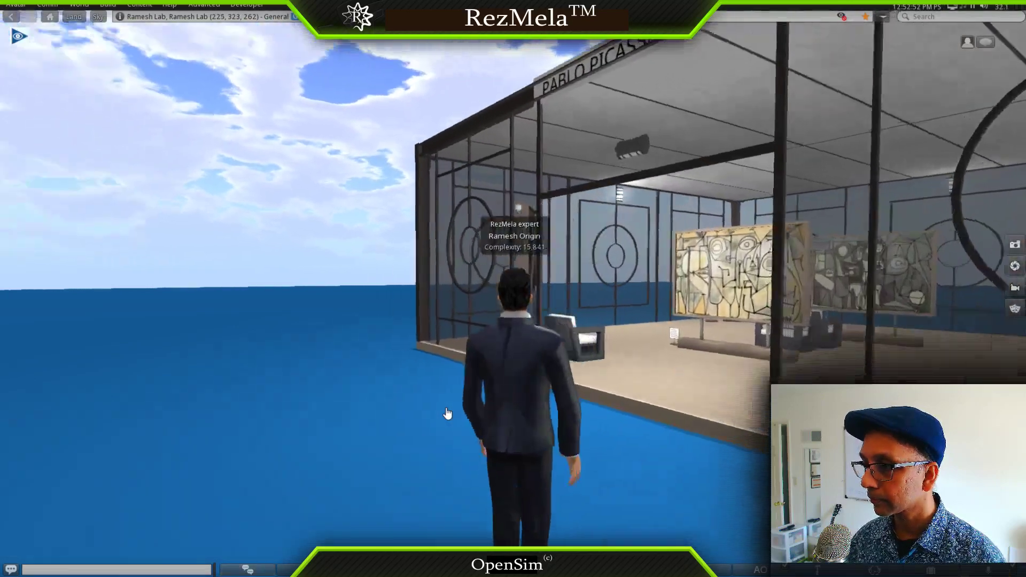
pyautogui.press('Left')
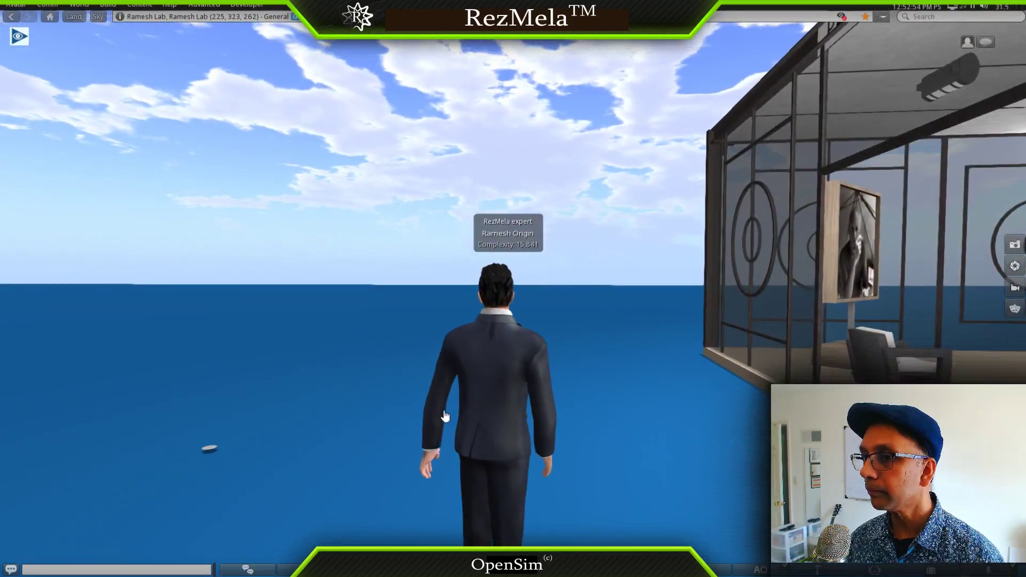
pyautogui.keyDown('alt'); pyautogui.click(210, 448); pyautogui.keyUp('alt')
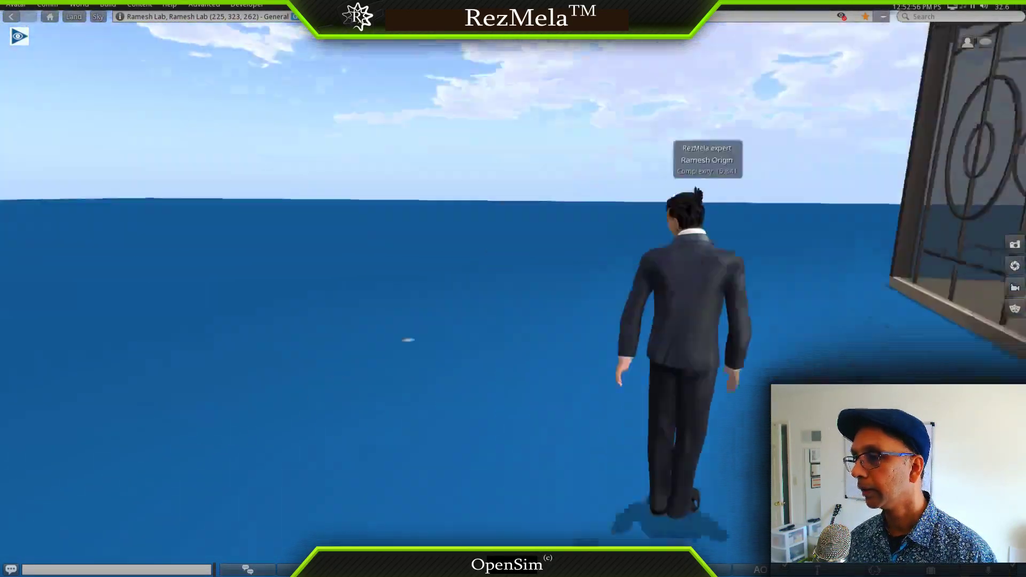
pyautogui.press('Escape')
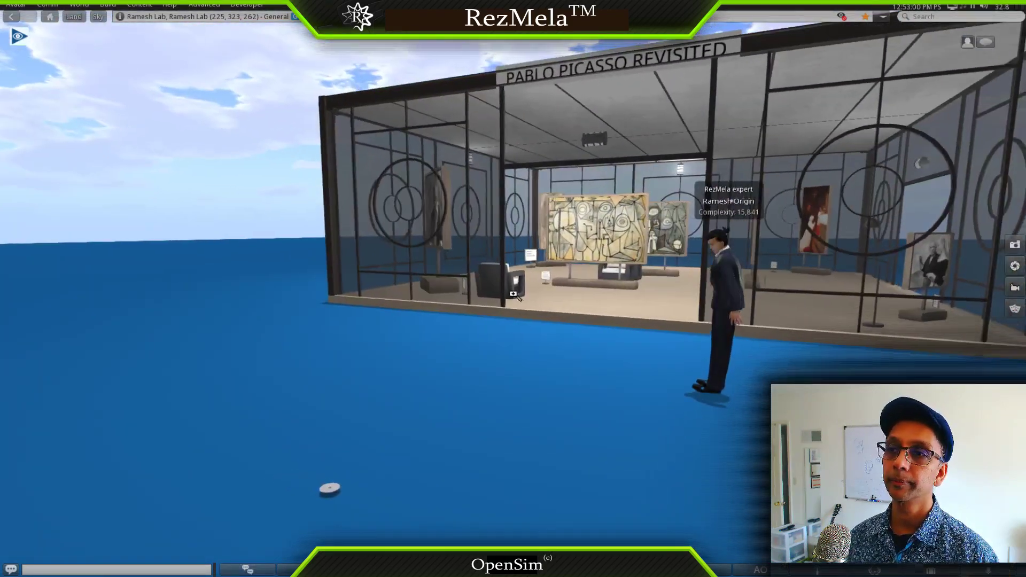
# Bring the avatar back inside and view the grey-toned painting and the photo of the couple beside the sculpture up close
pyautogui.doubleClick(516, 298)
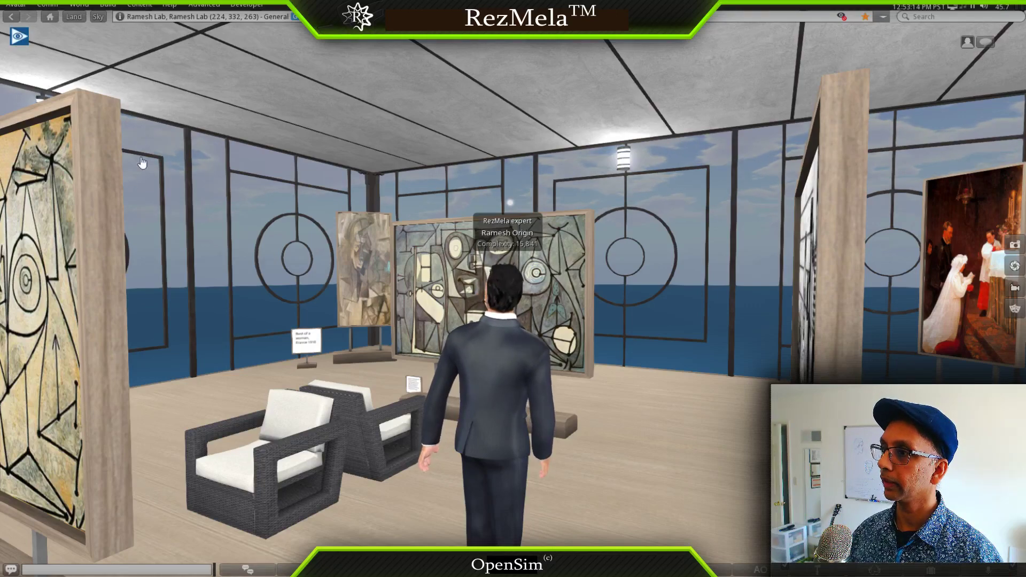
pyautogui.keyDown('alt'); pyautogui.click(470, 277); pyautogui.keyUp('alt')
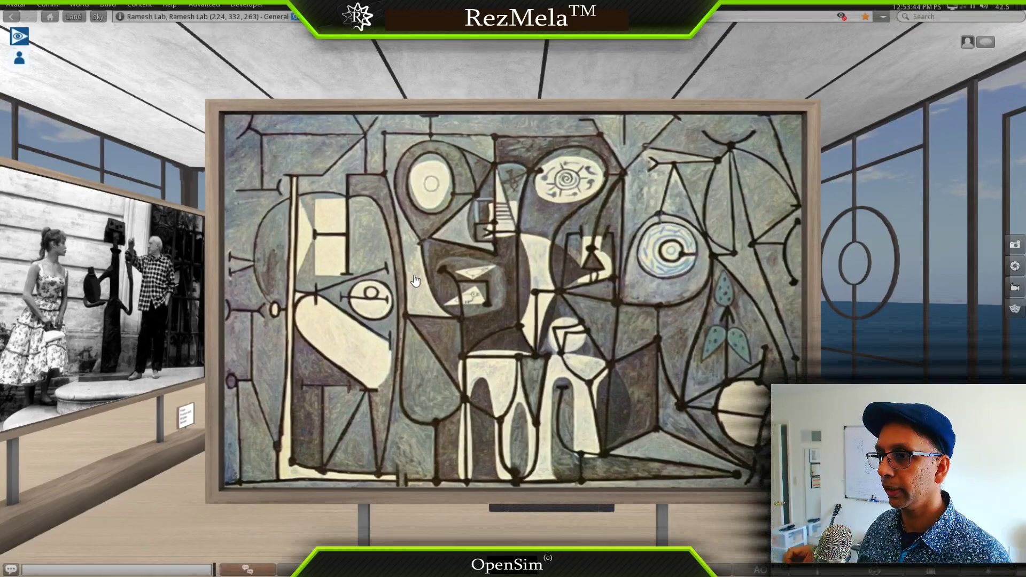
pyautogui.click(124, 301)
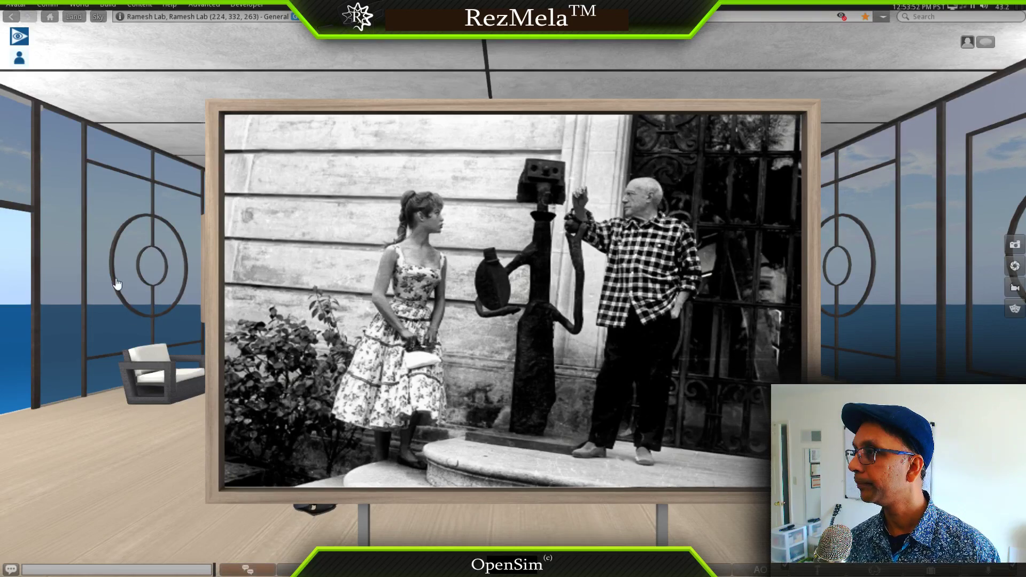
pyautogui.click(19, 57)
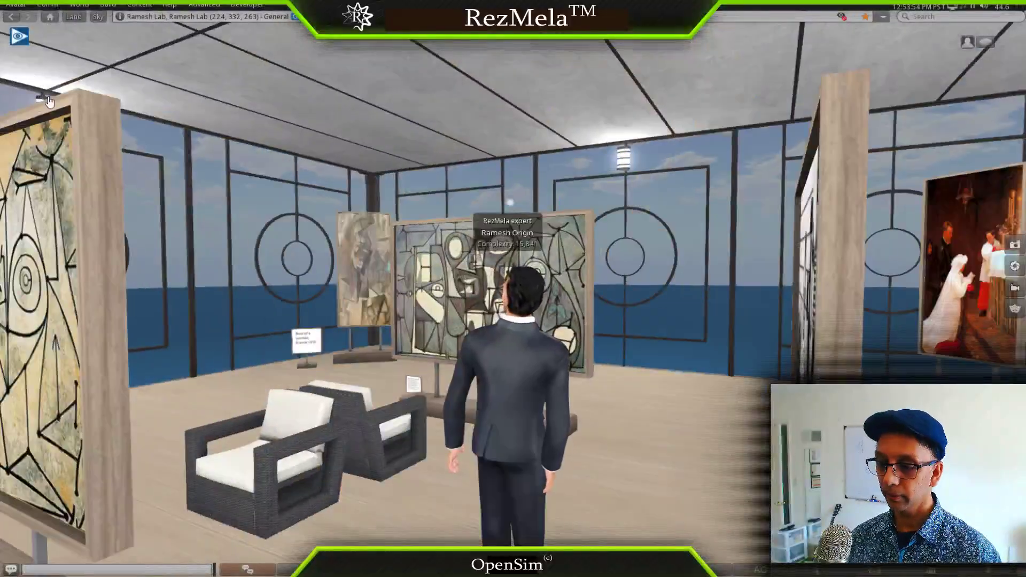
# Walk the avatar around the grey-toned painting towards the smoking portrait and read that portrait's caption sign up close
pyautogui.press('Up')
pyautogui.press('Right')
pyautogui.press('Left')
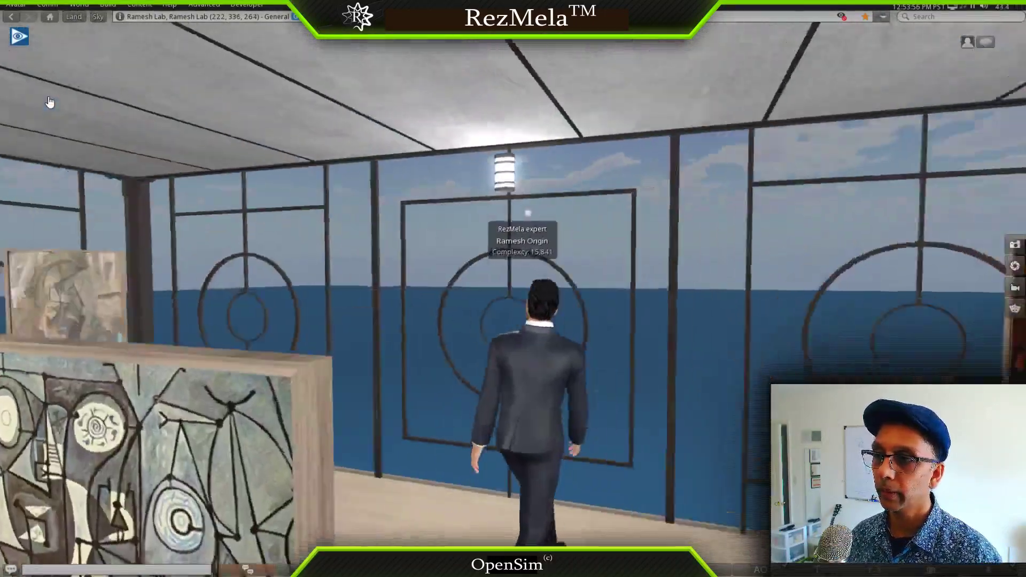
pyautogui.press('Left')
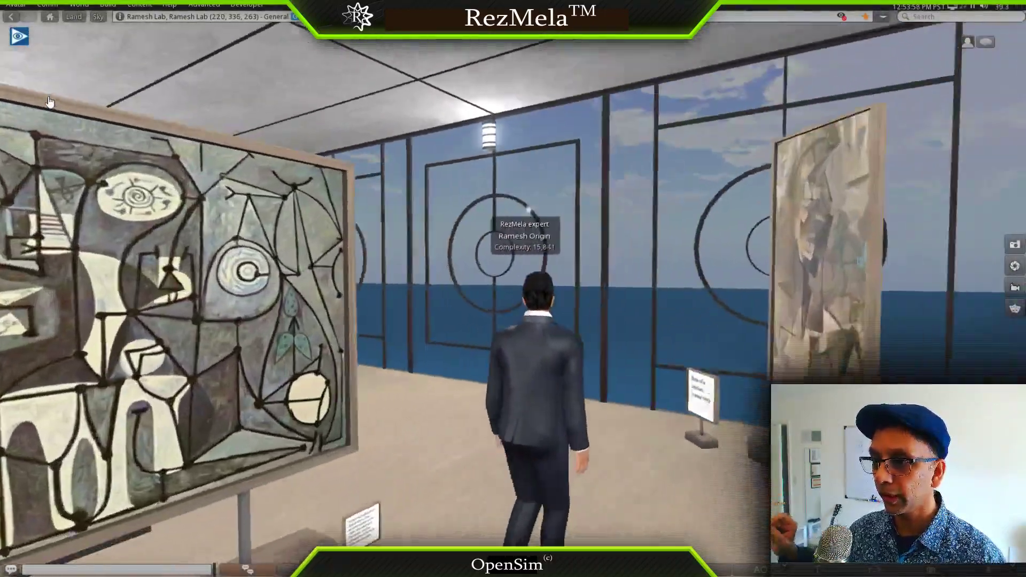
pyautogui.press('Left')
pyautogui.press('Up')
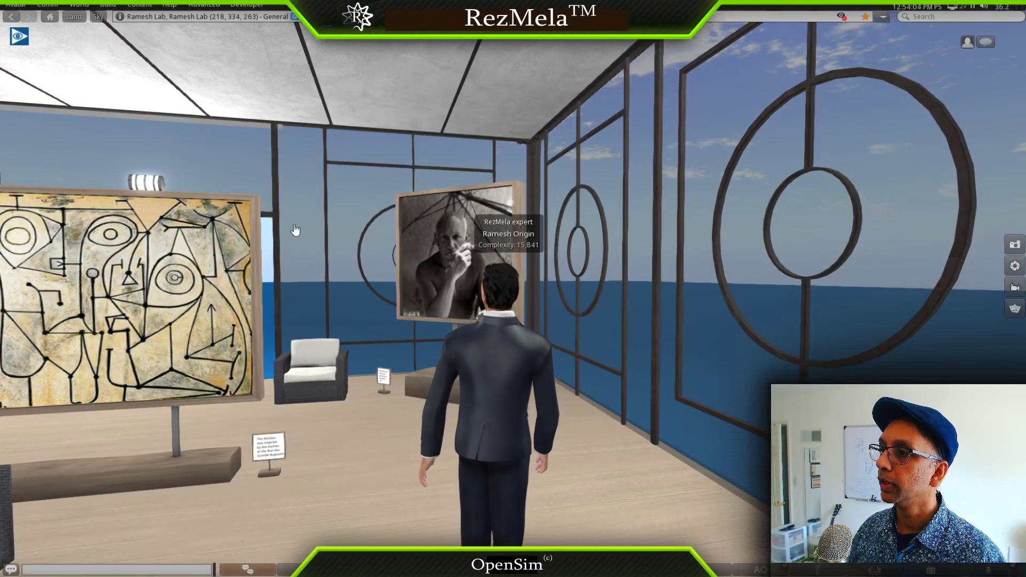
pyautogui.click(385, 382)
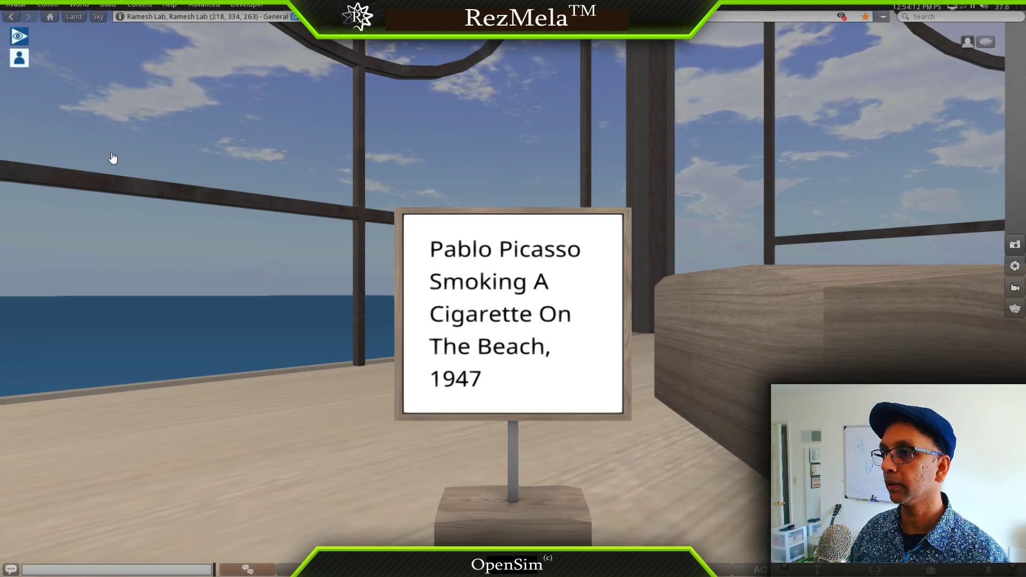
pyautogui.click(20, 58)
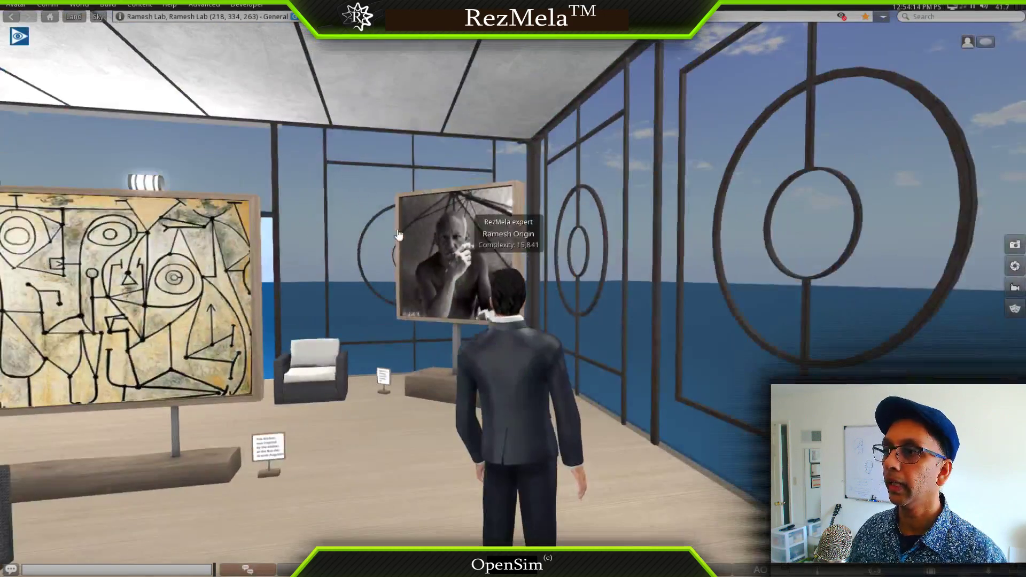
# View the smoking portrait up close, including the detail of the hand, and return to the avatar view
pyautogui.click(456, 266)
pyautogui.click(591, 309)
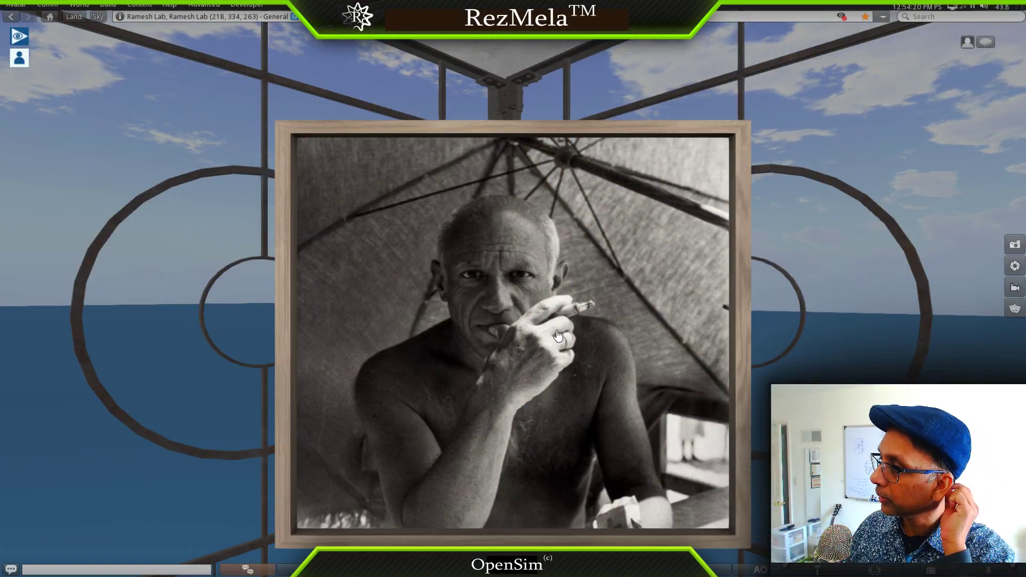
pyautogui.click(18, 39)
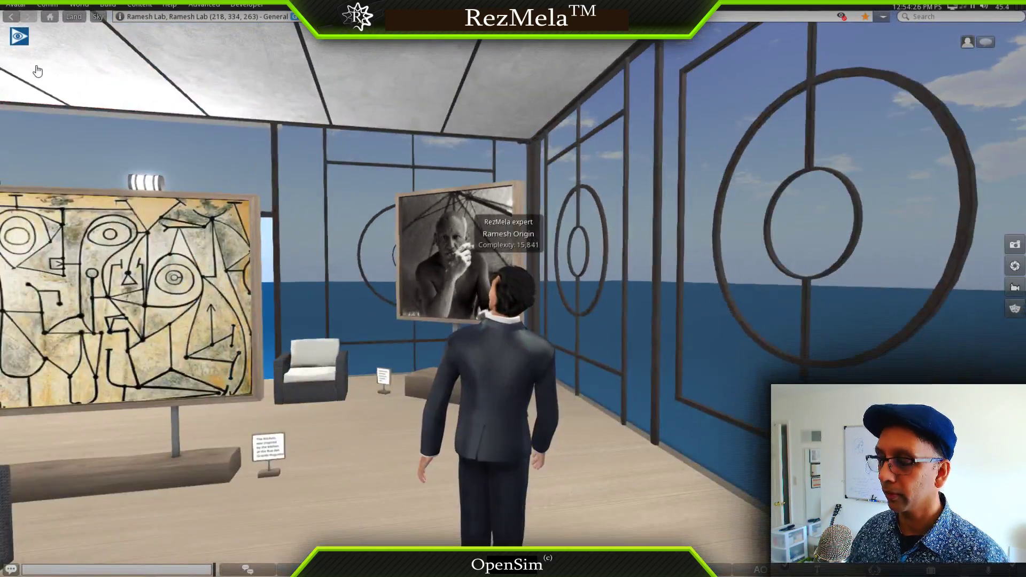
# Turn the avatar towards the yellow-toned painting and view the painting and its caption sign about The Kitchen up close
pyautogui.press('Left')
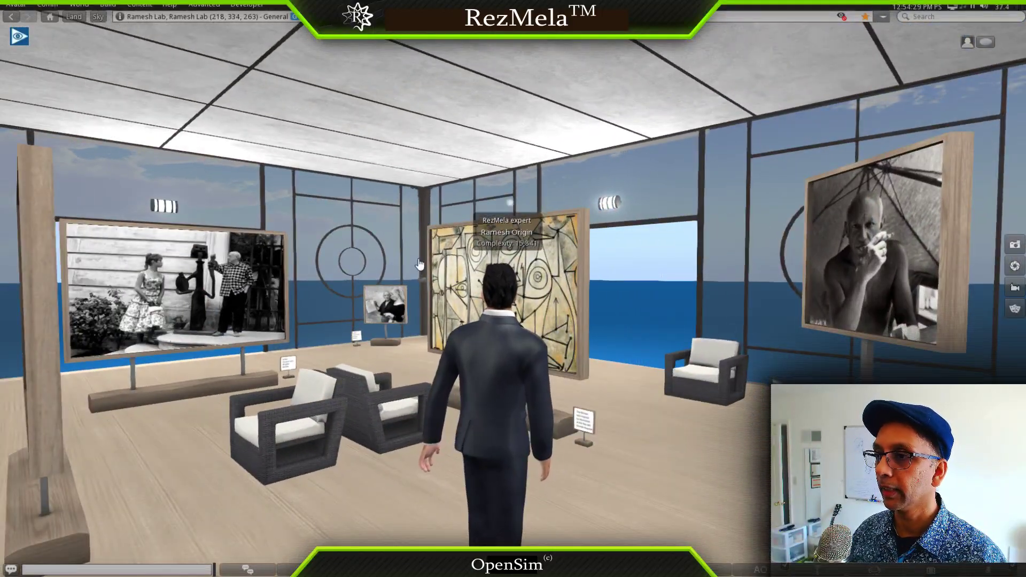
pyautogui.click(461, 281)
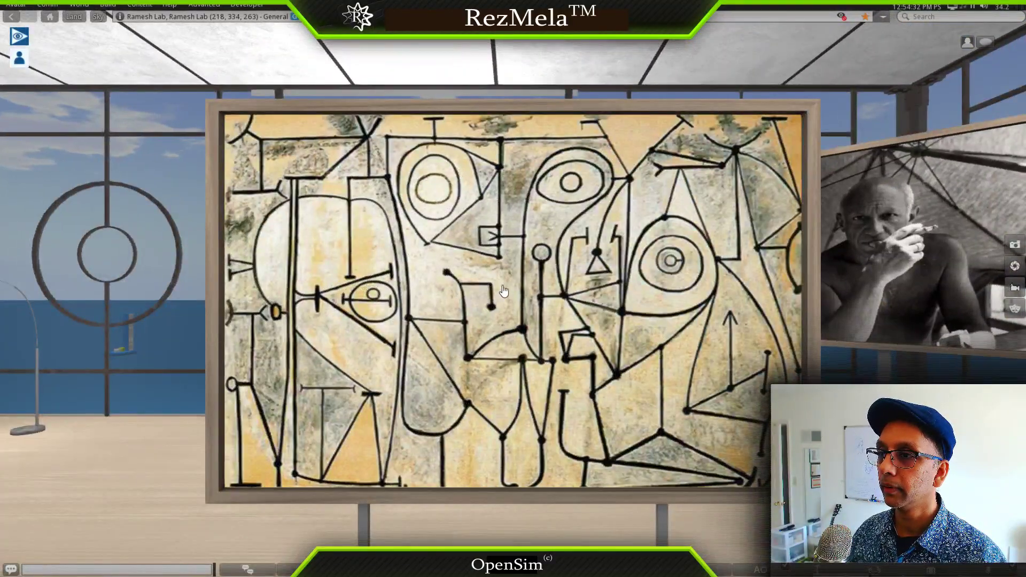
pyautogui.click(20, 61)
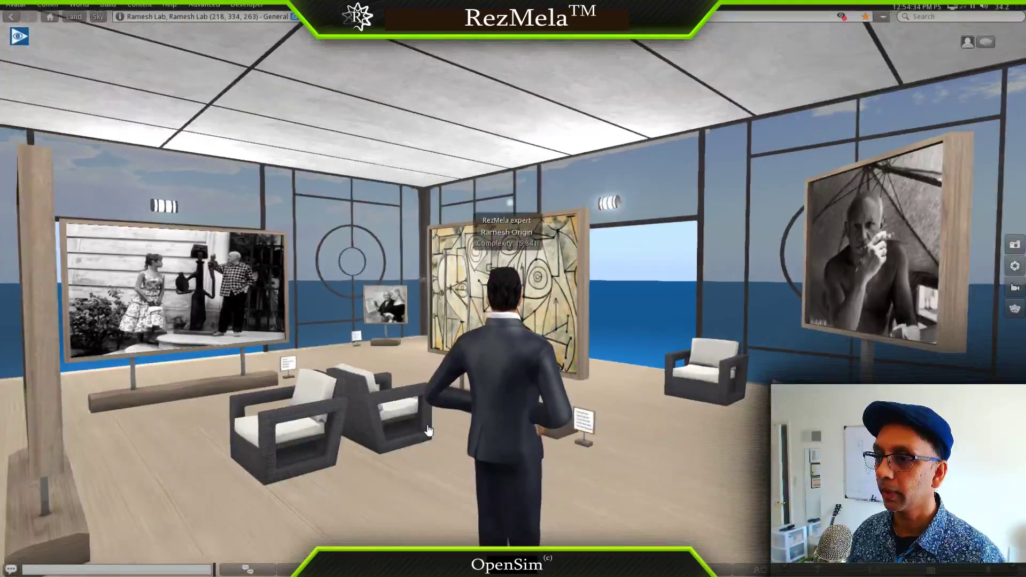
pyautogui.click(585, 426)
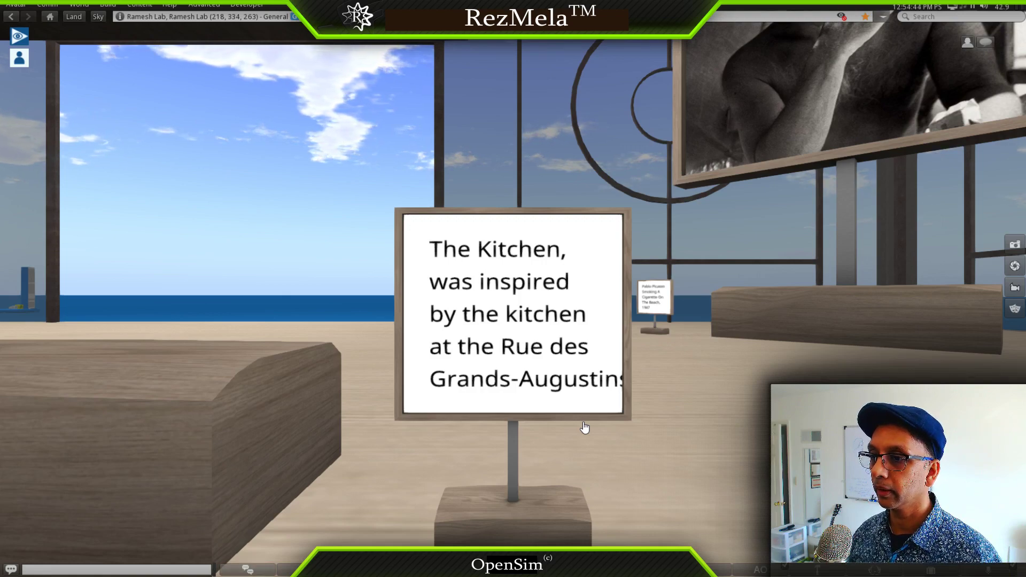
# Inspect the yellow-toned painting's upper corner and survey the gallery around the grey-toned painting and the couple's photo
pyautogui.click(751, 146)
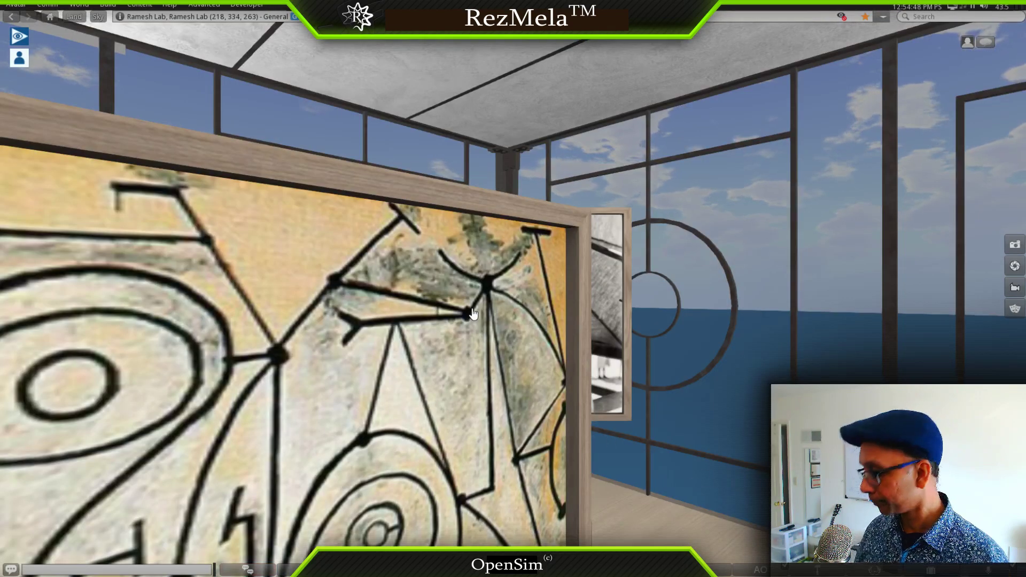
pyautogui.press('Escape')
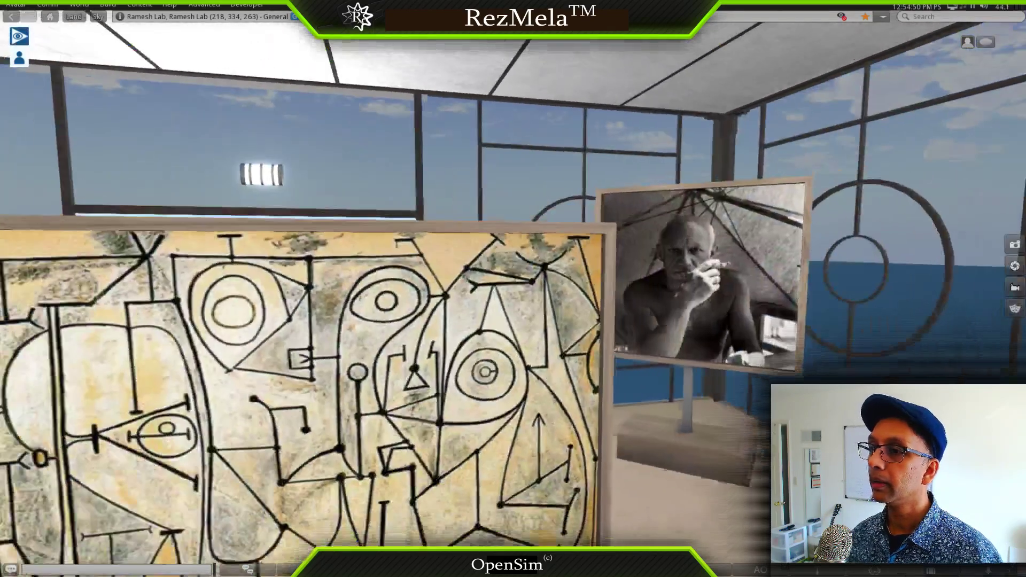
pyautogui.press('Up')
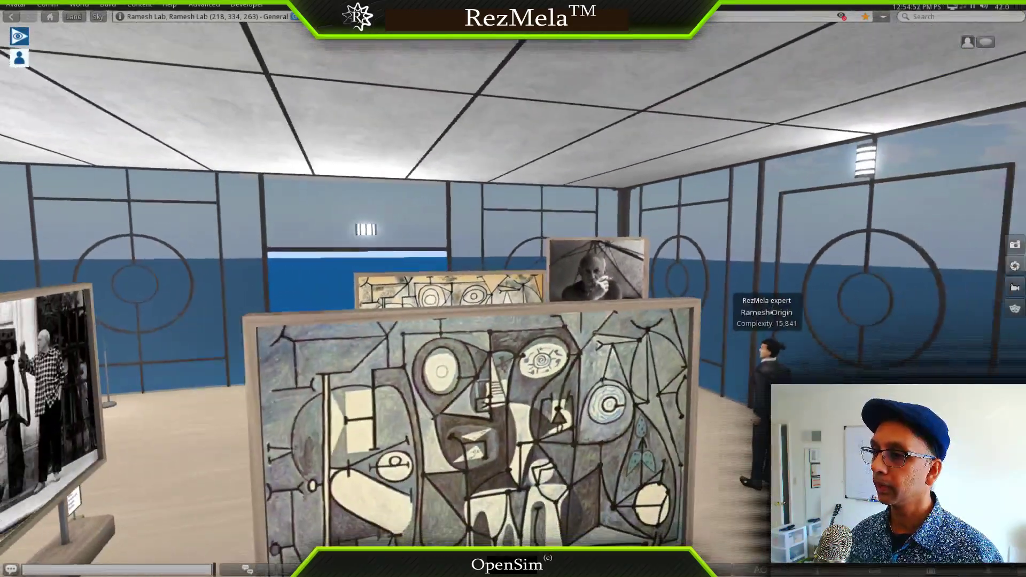
pyautogui.press('Down')
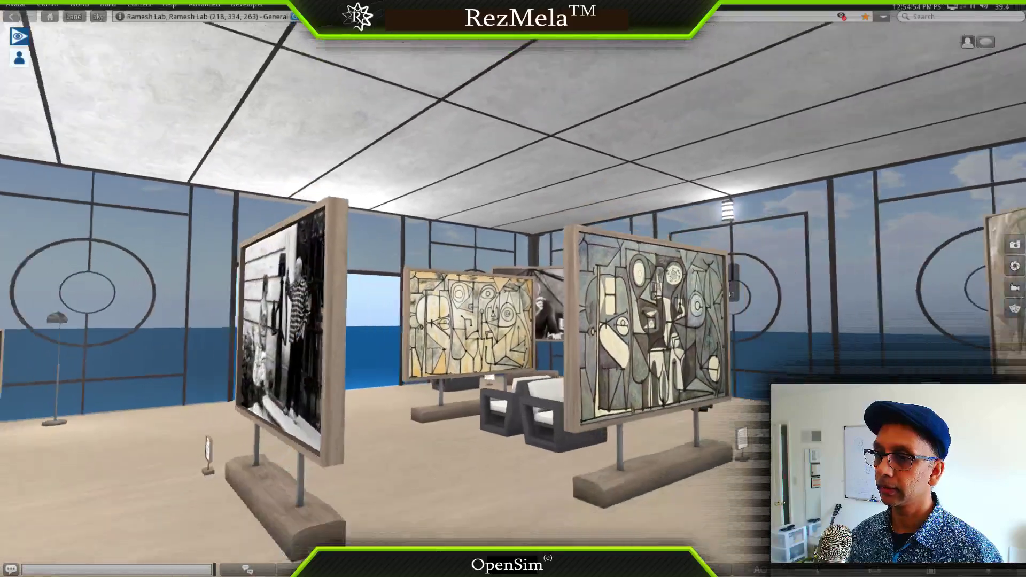
pyautogui.press('Up')
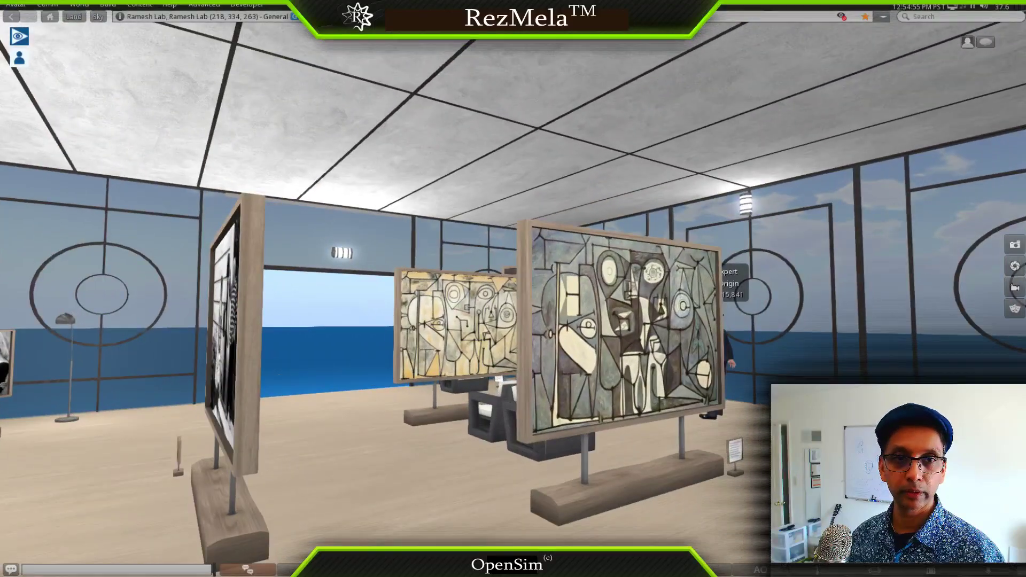
pyautogui.keyDown('alt'); pyautogui.click(516, 300); pyautogui.keyUp('alt')
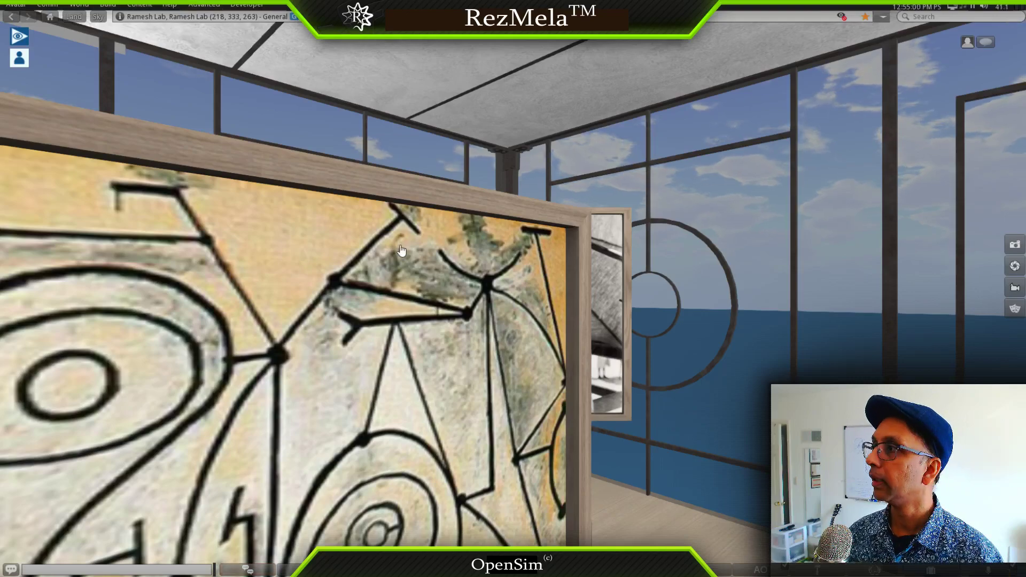
# Return to the avatar view and walk the avatar along the glass wall towards the tall red-toned painting in the corner
pyautogui.click(20, 58)
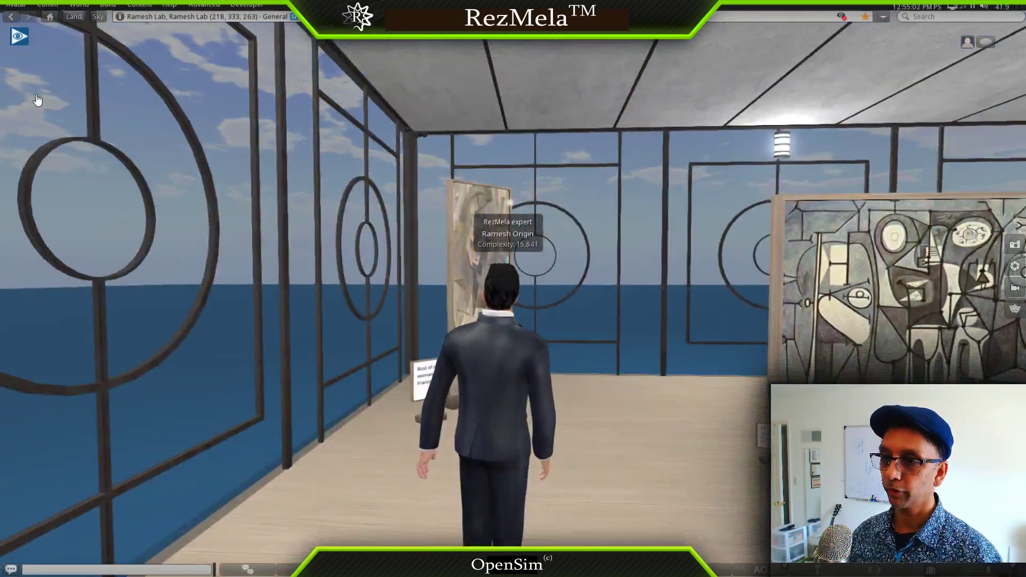
pyautogui.press('Up')
pyautogui.press('Left')
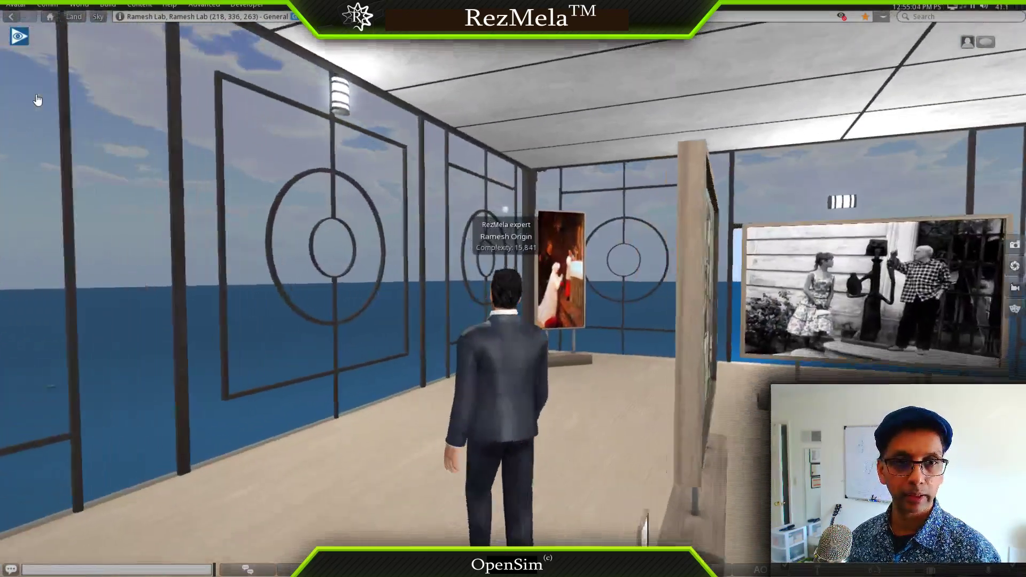
pyautogui.press('Up')
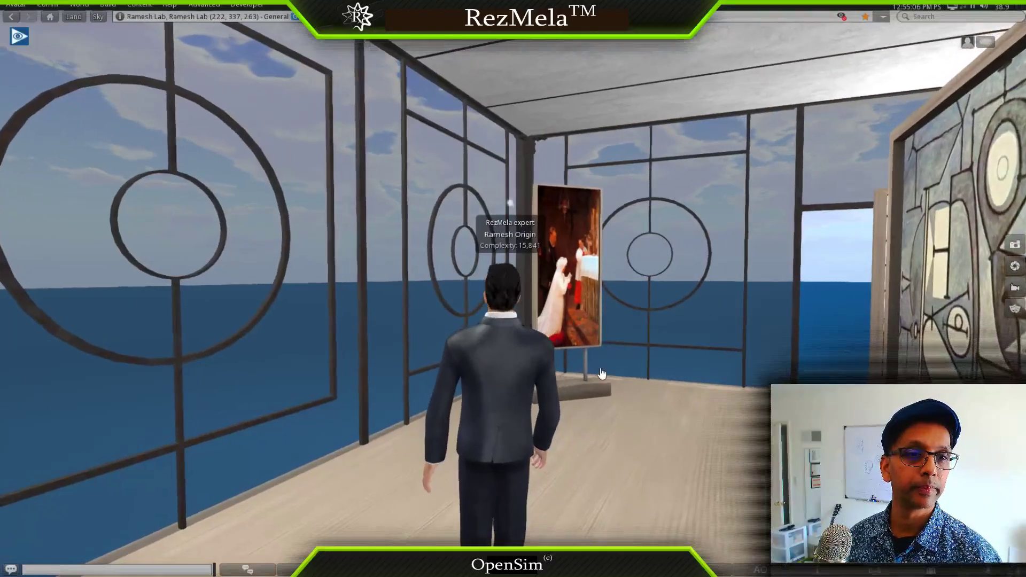